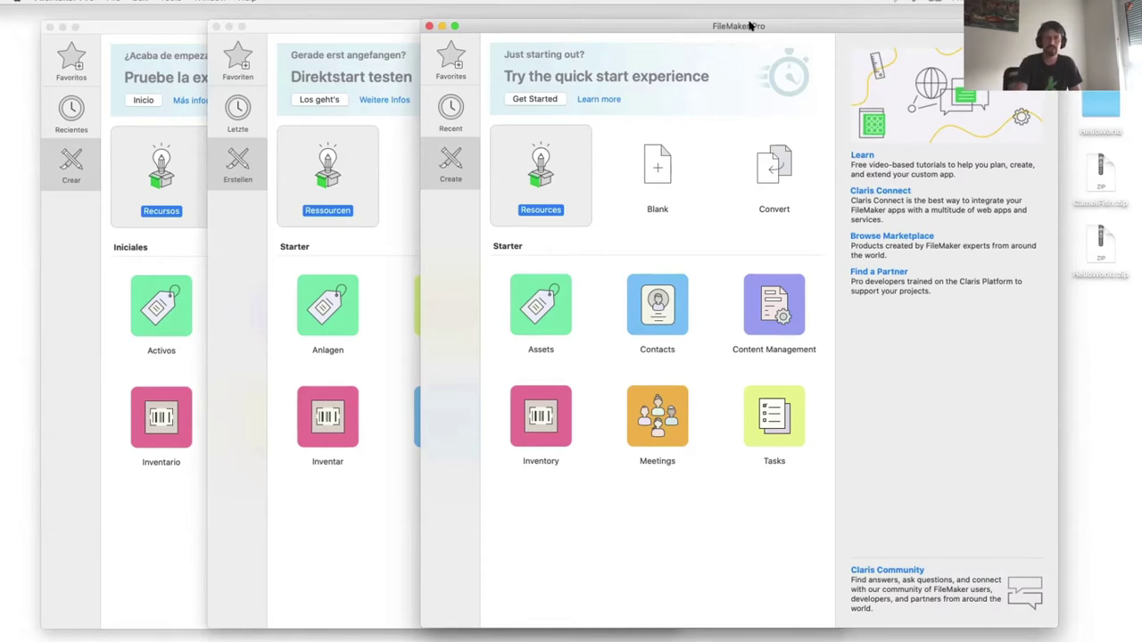
# Step: Rearrange the Spanish, German and English FileMaker Pro windows so they overlap less, leaving the German one in front
pyautogui.moveTo(739, 27); pyautogui.dragTo(877, 54)
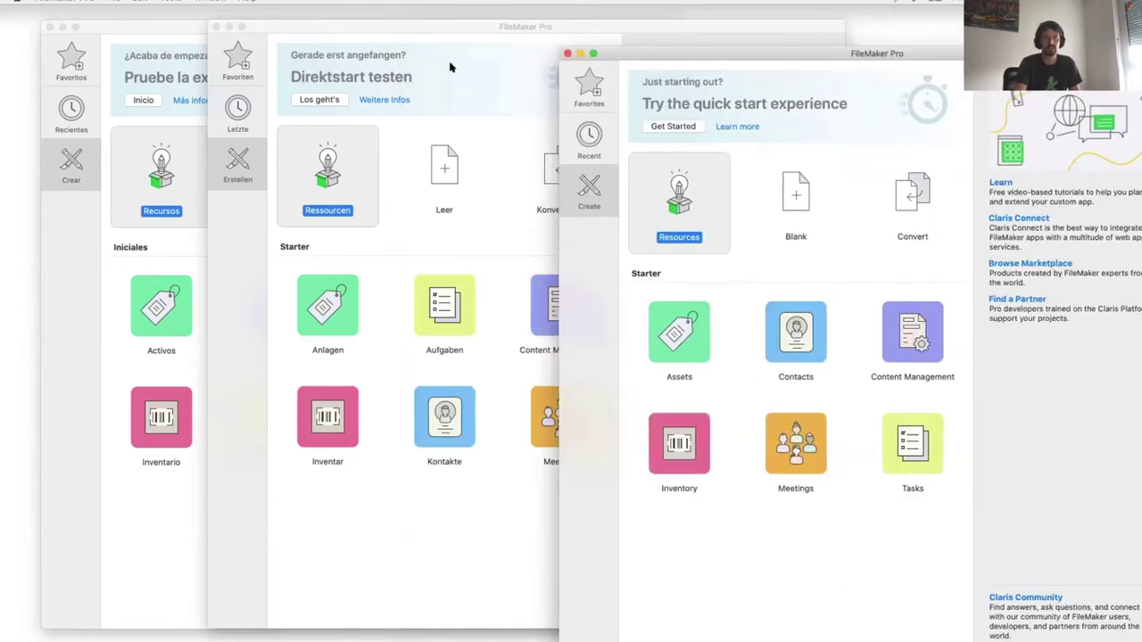
pyautogui.click(399, 19)
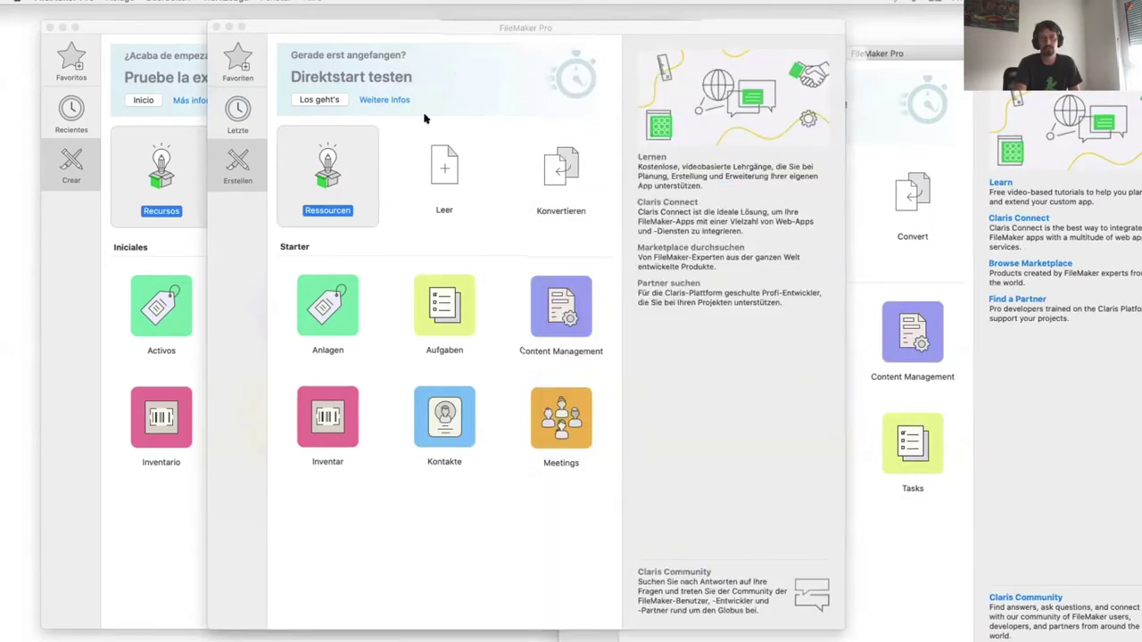
pyautogui.click(237, 29)
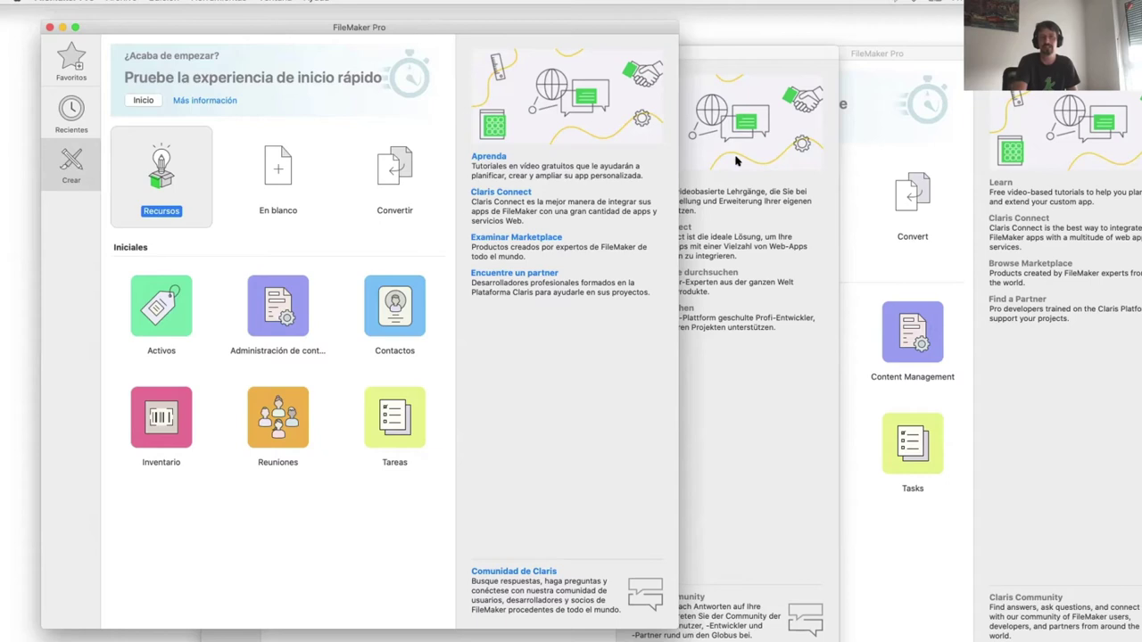
pyautogui.click(732, 50)
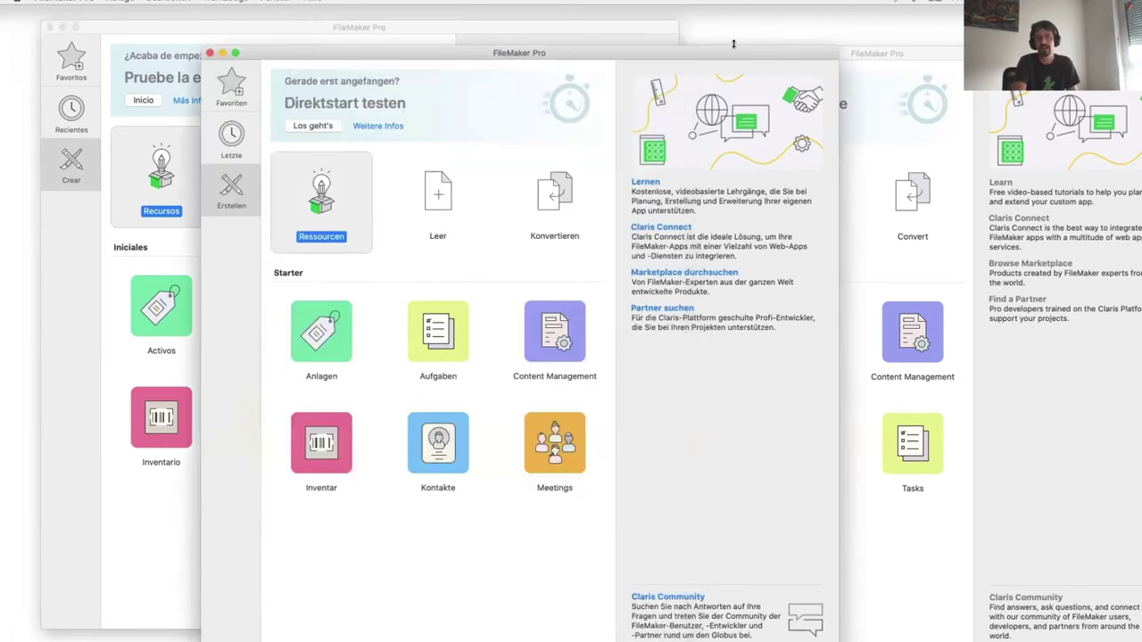
pyautogui.moveTo(731, 49); pyautogui.dragTo(734, 47)
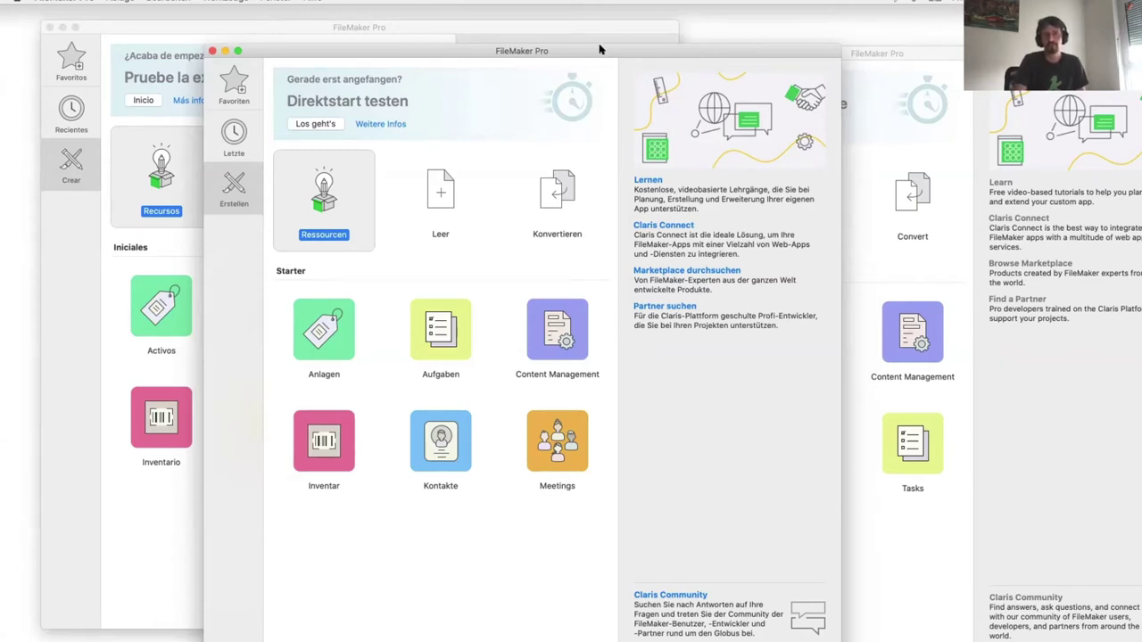
pyautogui.moveTo(602, 51); pyautogui.dragTo(705, 68)
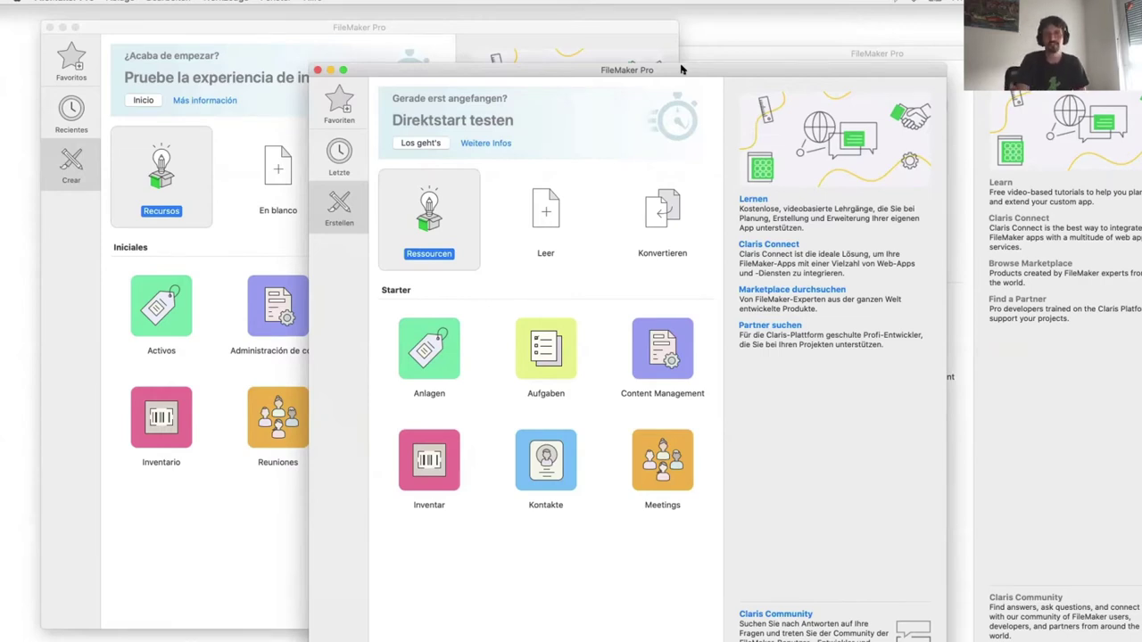
pyautogui.moveTo(680, 69); pyautogui.dragTo(680, 90)
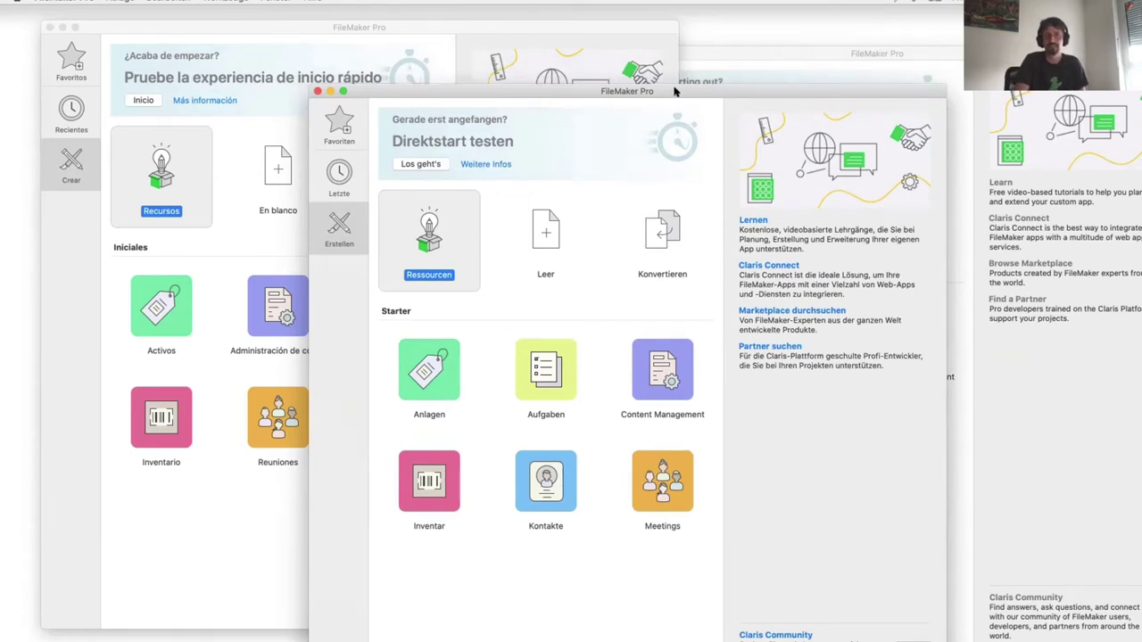
pyautogui.moveTo(675, 90); pyautogui.dragTo(677, 72)
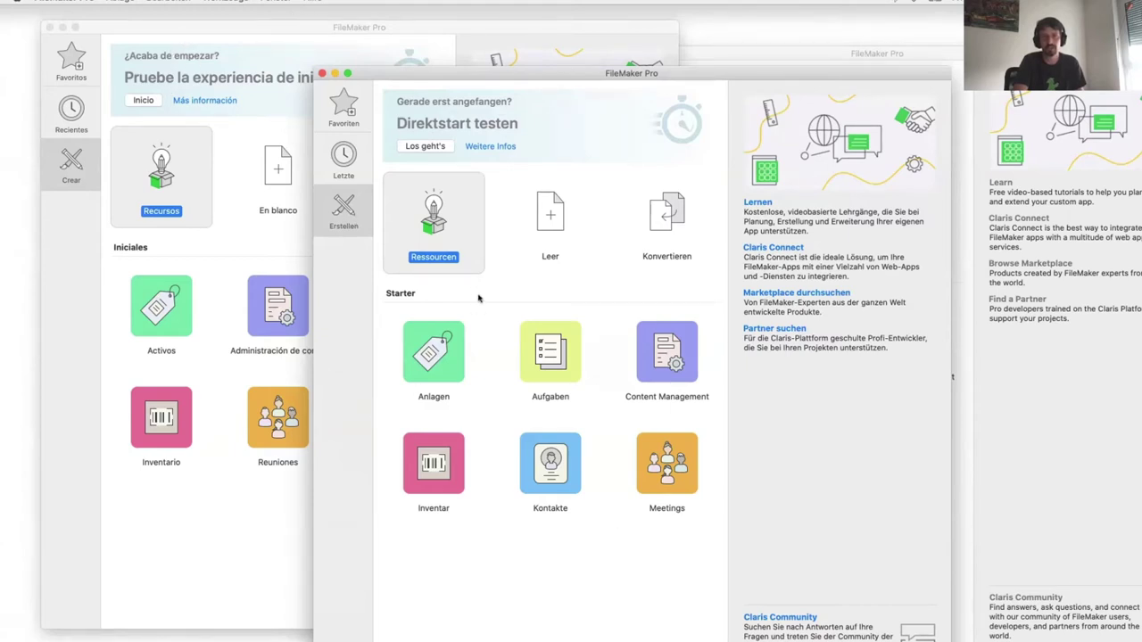
# Step: Create a new file from the German Anlagen starter app and save it as Anlagen.fmp12 in the Downloads folder
pyautogui.click(430, 352)
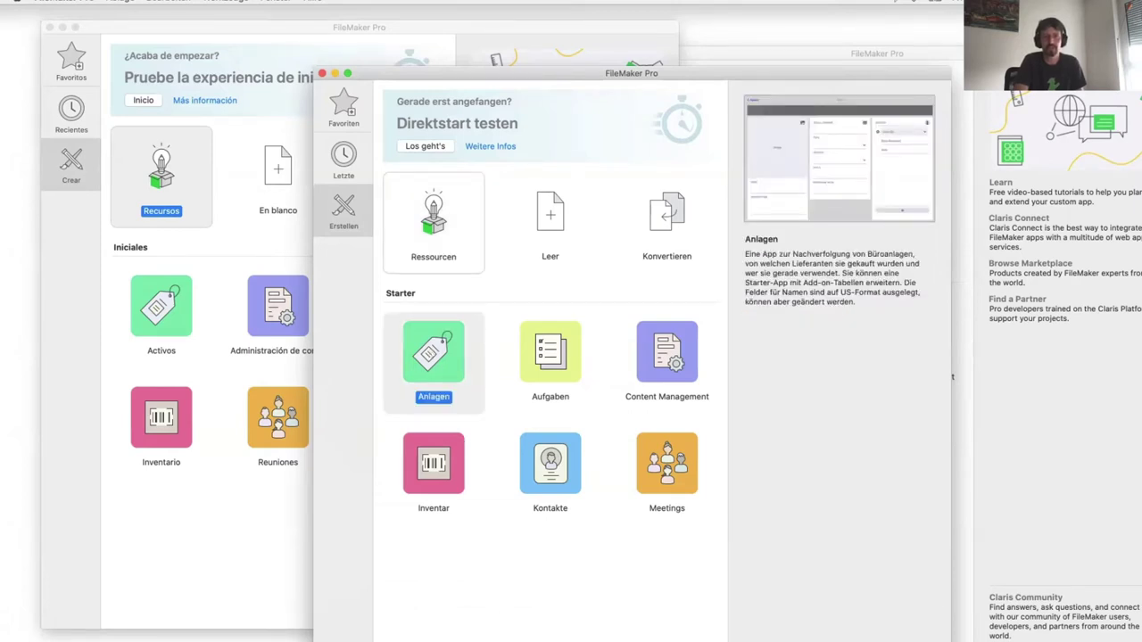
pyautogui.press('Return')
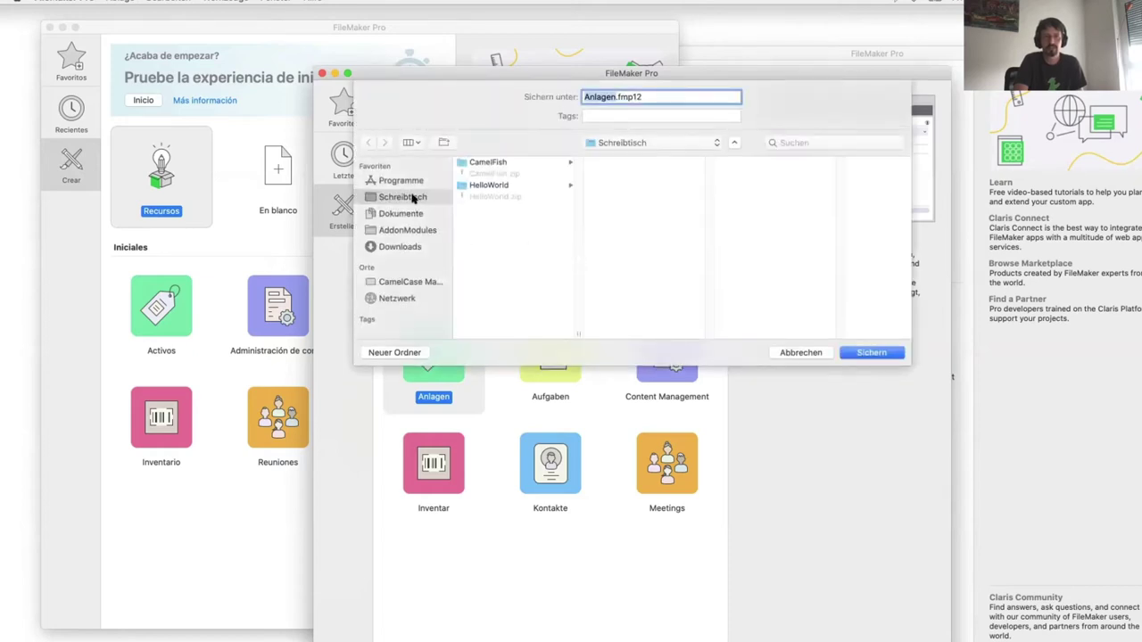
pyautogui.click(406, 243)
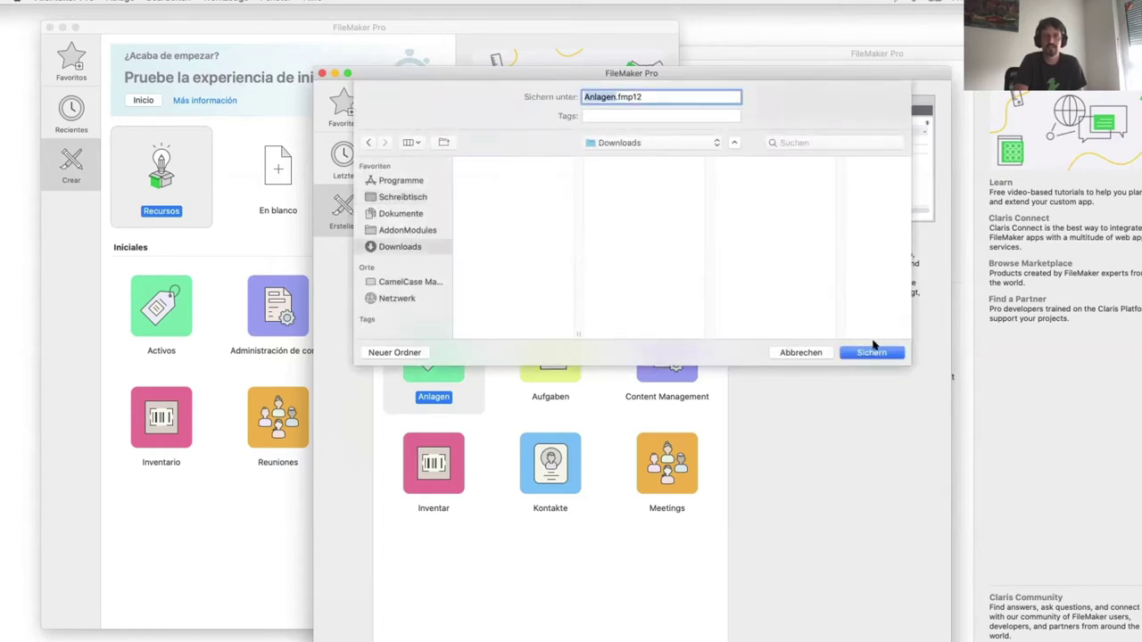
pyautogui.click(876, 351)
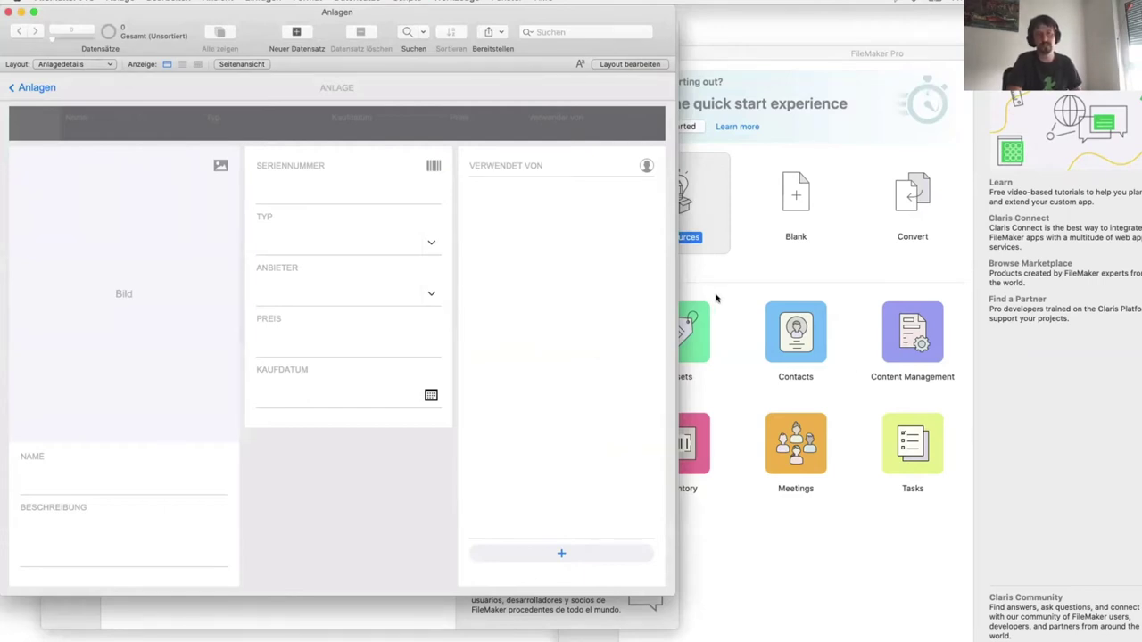
# Step: Open the script workspace of Anlagen and examine the steps of the script Wechseln zu Eingabefeld
pyautogui.press('super+shift+s')
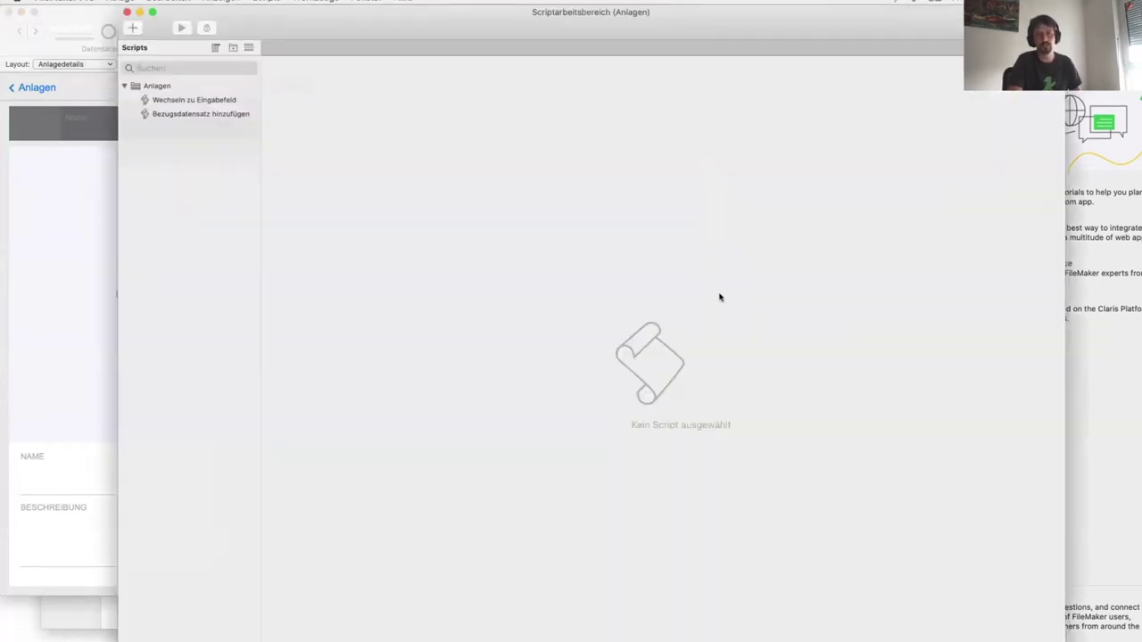
pyautogui.click(223, 102)
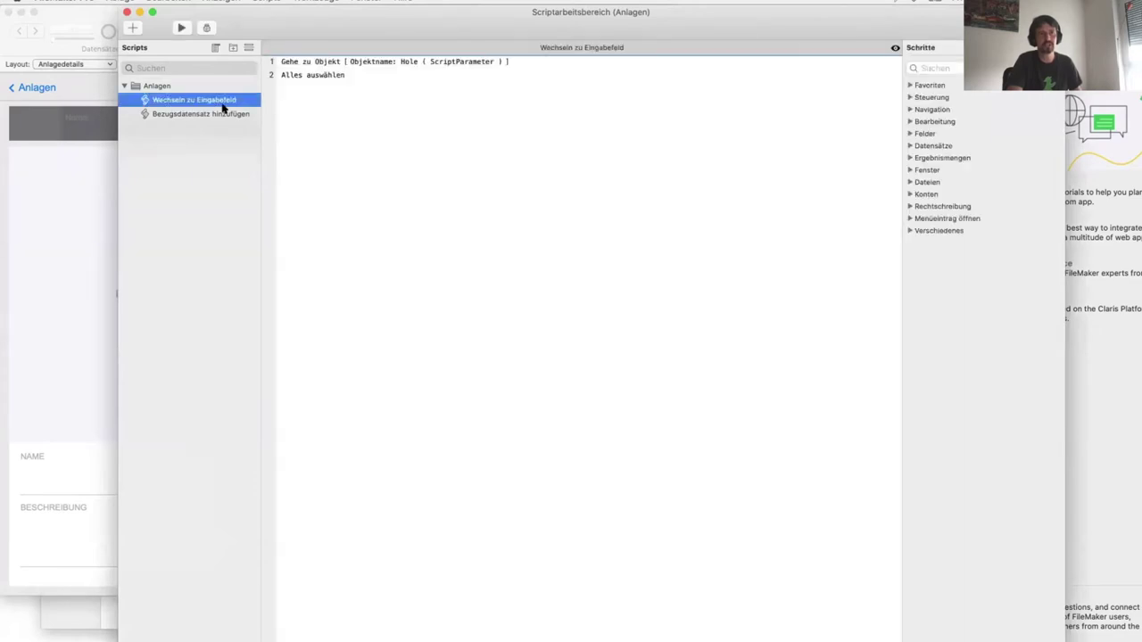
pyautogui.click(320, 62)
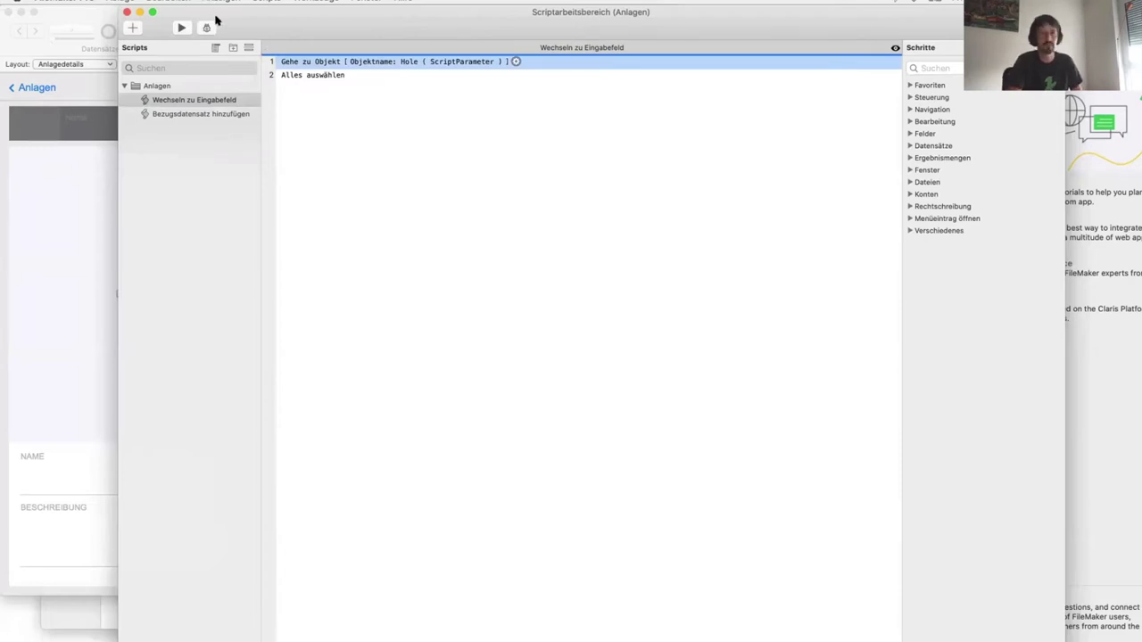
# Step: Examine the Anlagen table's fields and the storage options of the Typ field, leave without changes and close the script workspace
pyautogui.press('super+shift+d')
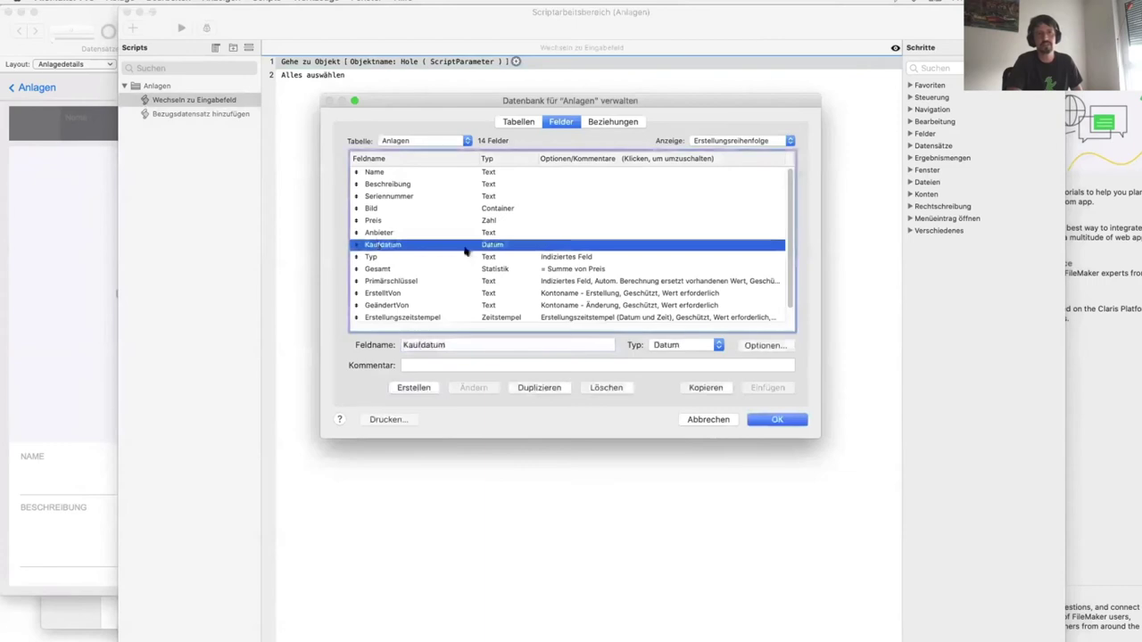
pyautogui.click(470, 284)
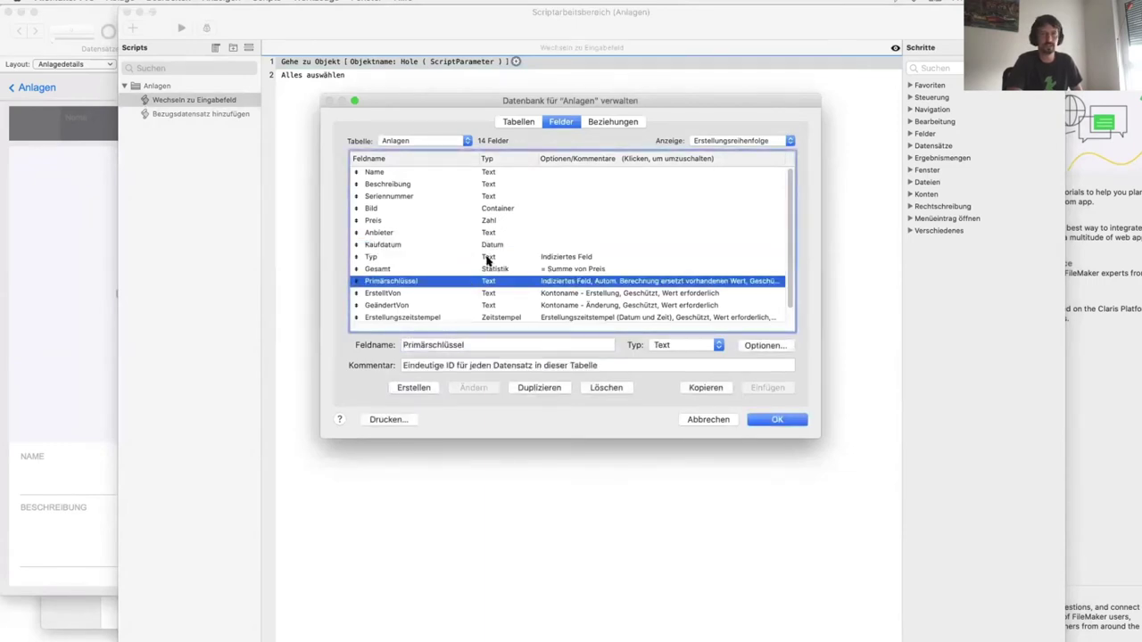
pyautogui.doubleClick(488, 261)
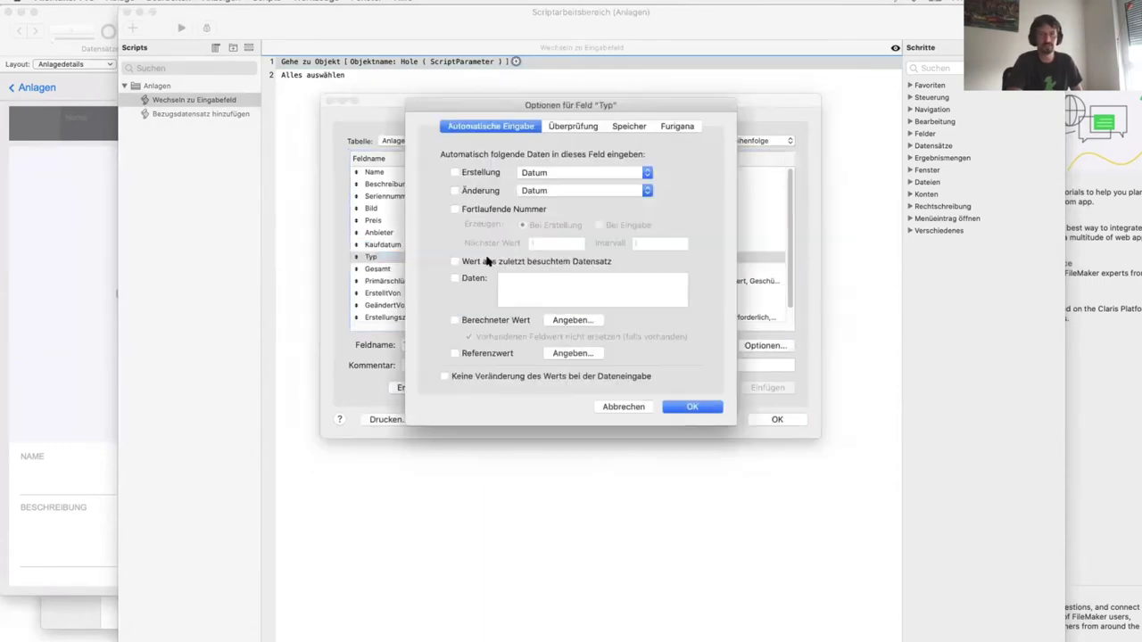
pyautogui.click(629, 127)
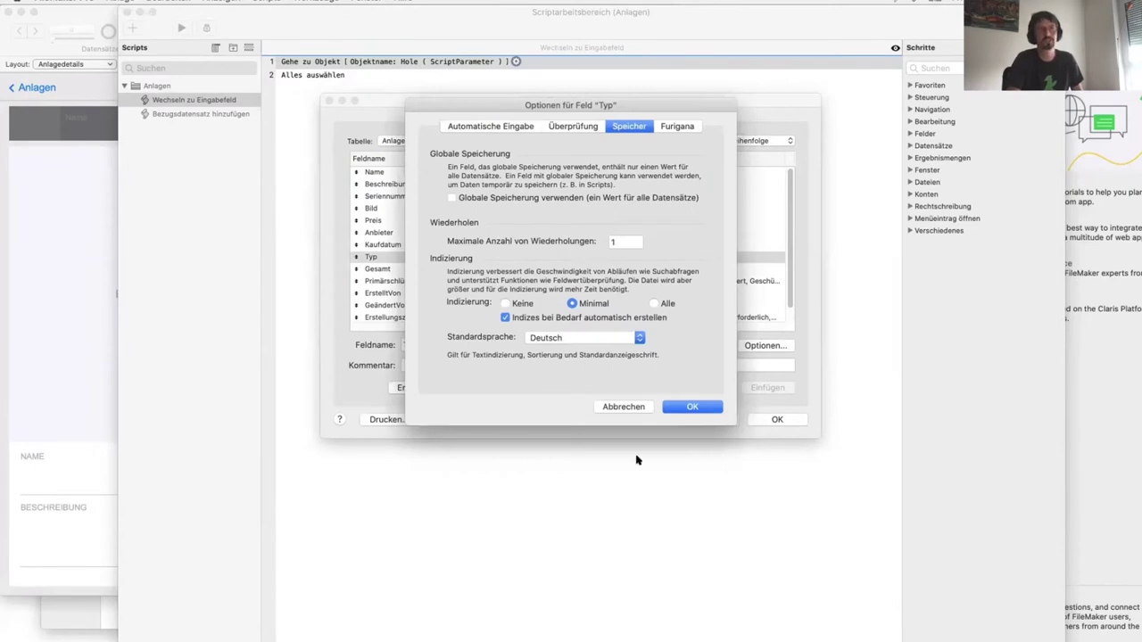
pyautogui.click(626, 406)
pyautogui.click(699, 418)
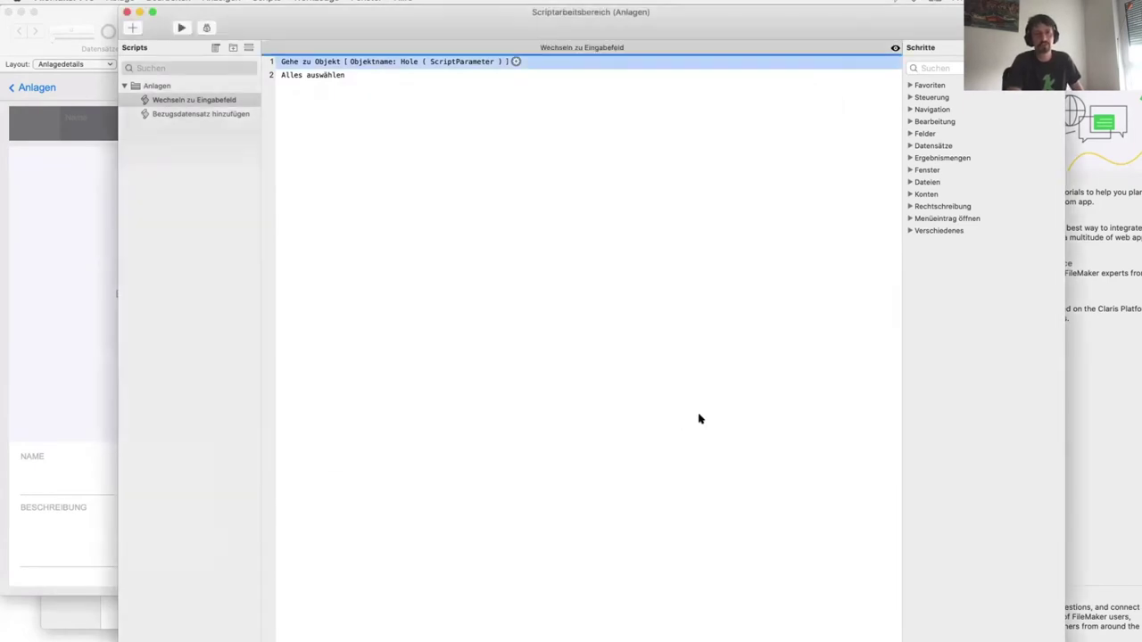
pyautogui.click(127, 11)
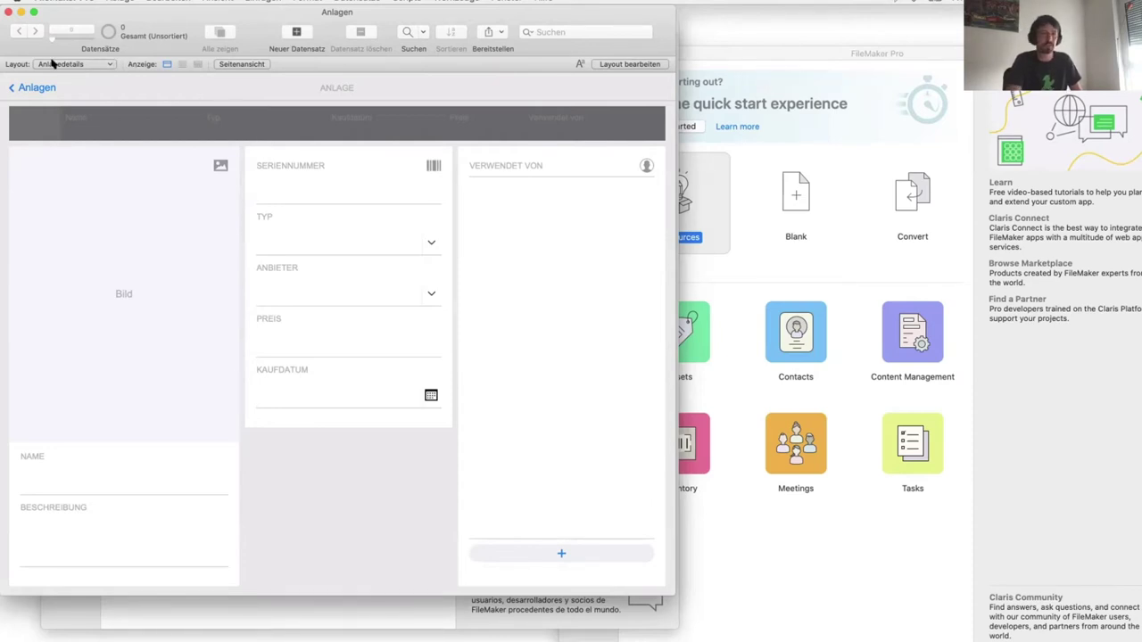
# Step: Edit the Anlagedetails layout, browse the available add-ons down to Firmen in an enlarged dialog, and leave without installing any
pyautogui.press('super+l')
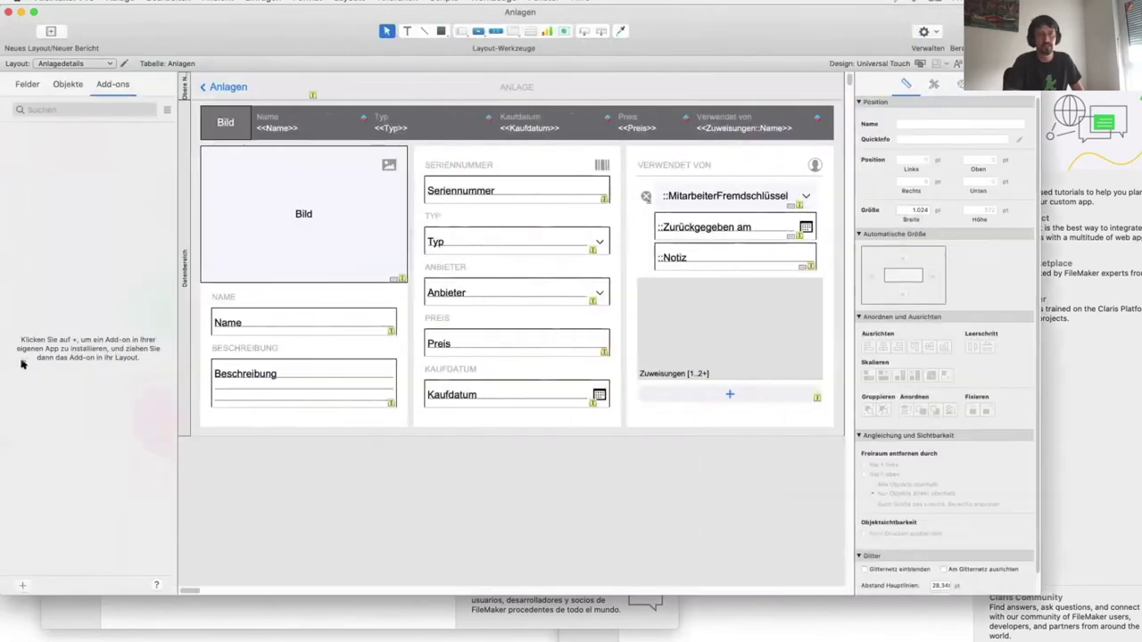
pyautogui.click(19, 586)
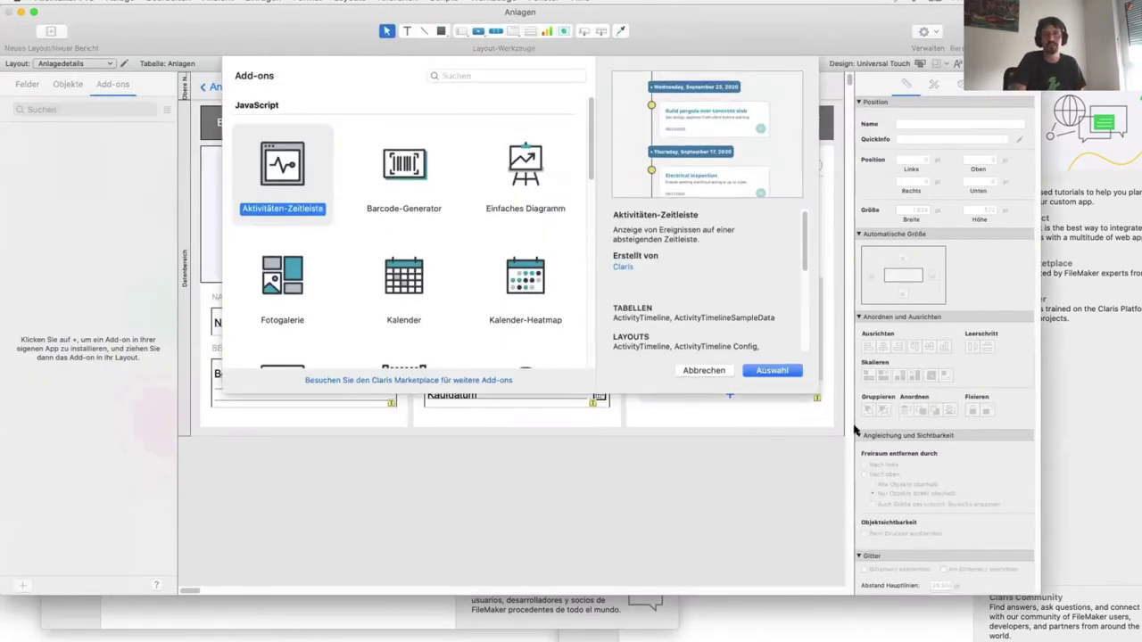
pyautogui.moveTo(815, 389); pyautogui.dragTo(854, 566)
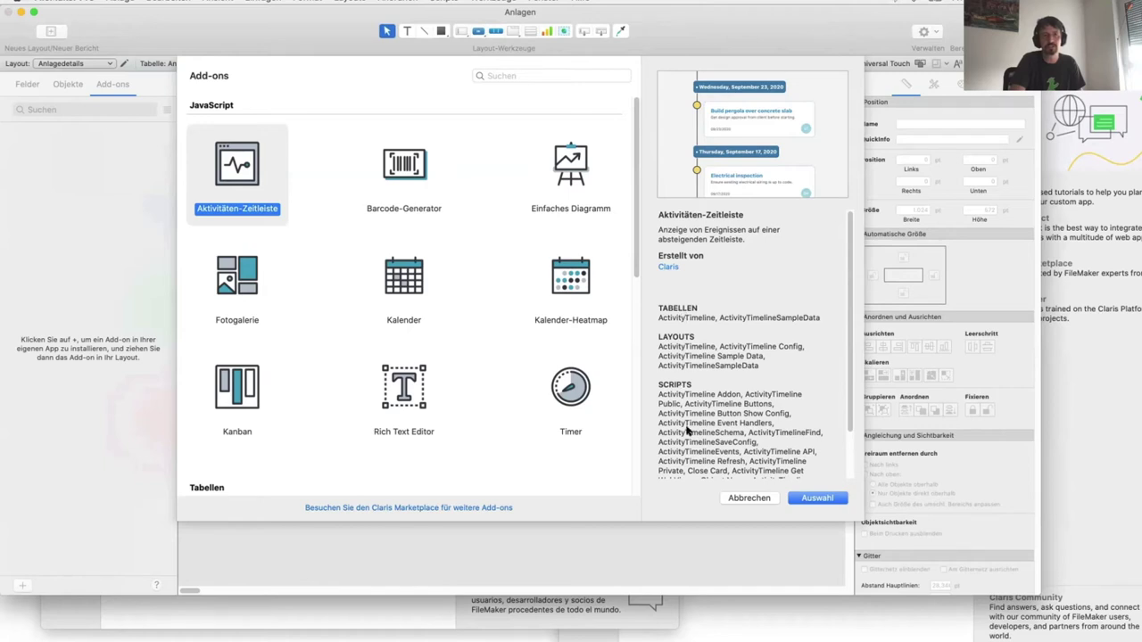
pyautogui.scroll(-10, 514, 377)
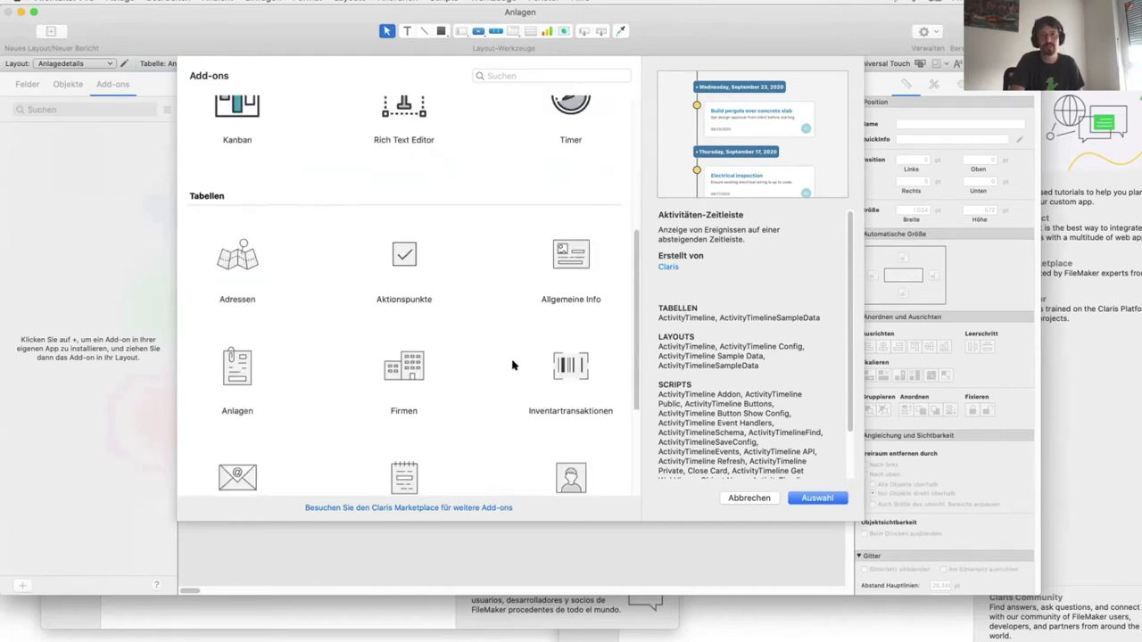
pyautogui.click(412, 225)
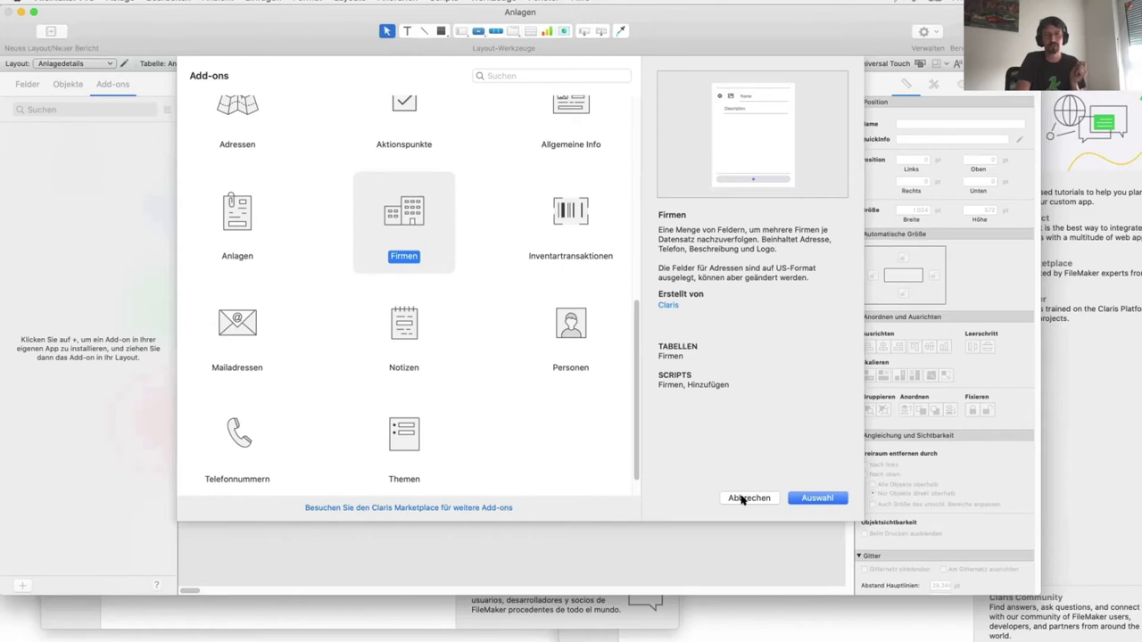
pyautogui.click(741, 499)
# Step: Quit the German and Spanish FileMaker Pro instances and move the remaining English window aside
pyautogui.click(70, 2)
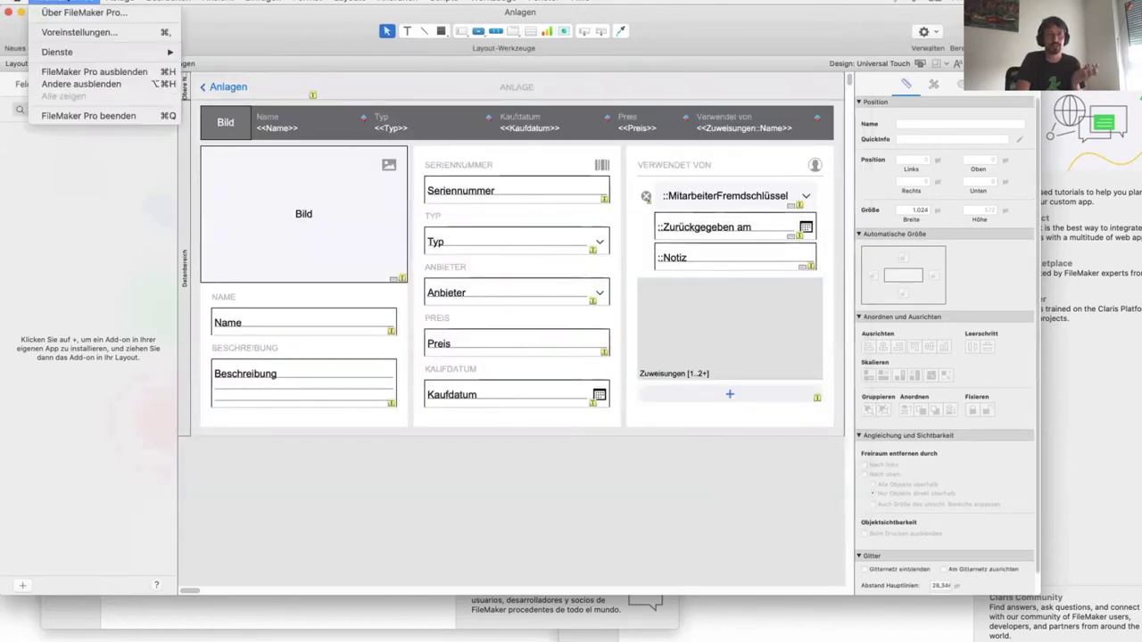
pyautogui.click(84, 115)
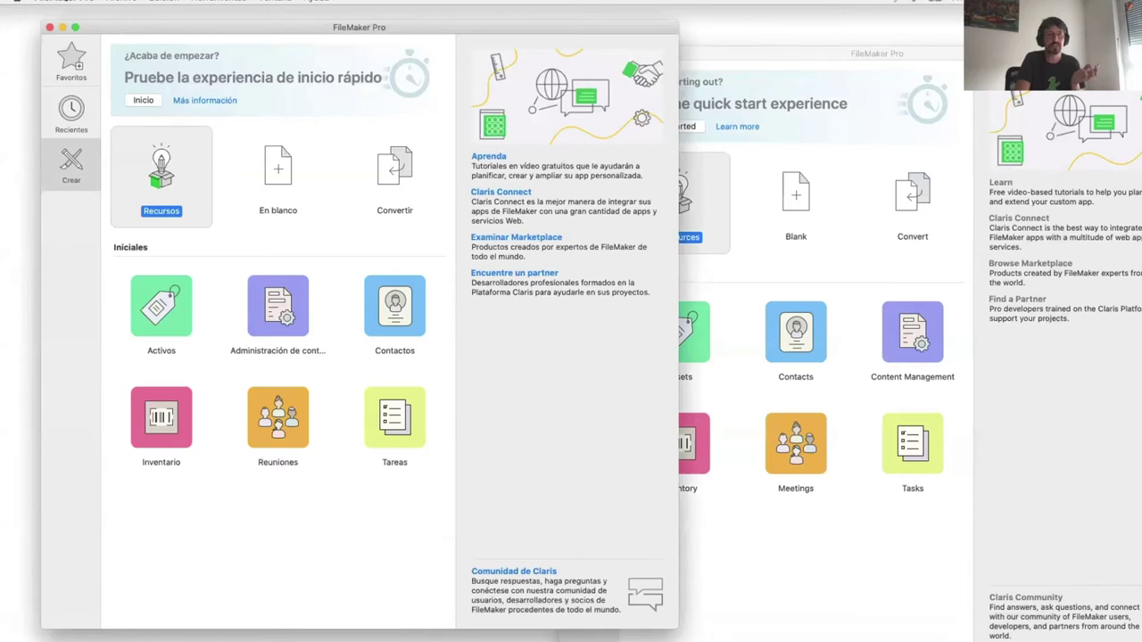
pyautogui.click(67, 4)
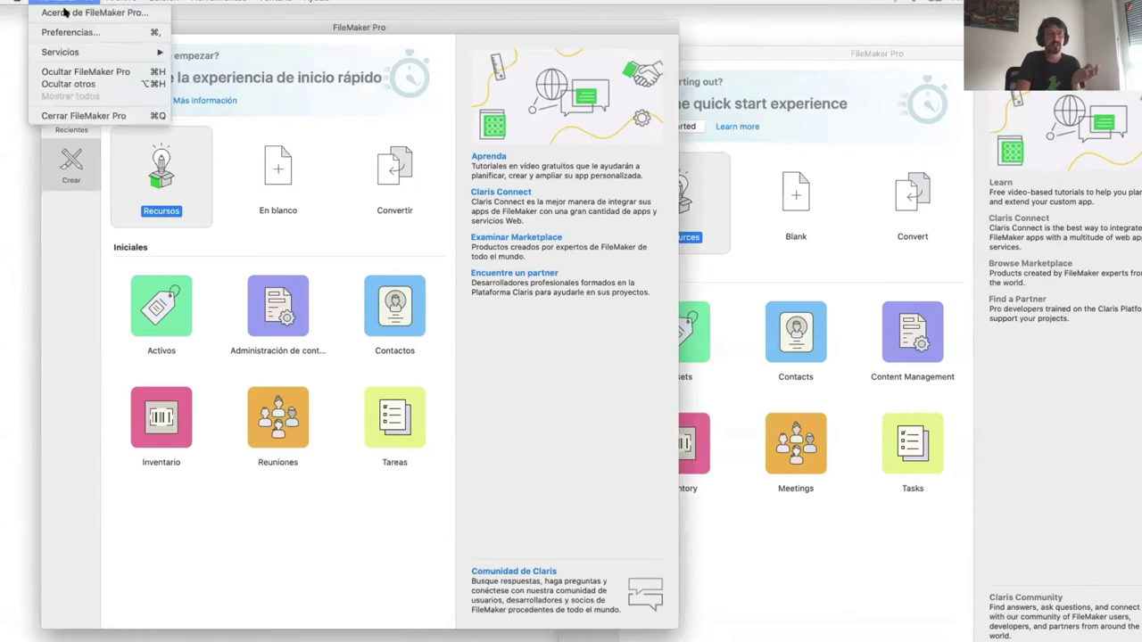
pyautogui.click(95, 116)
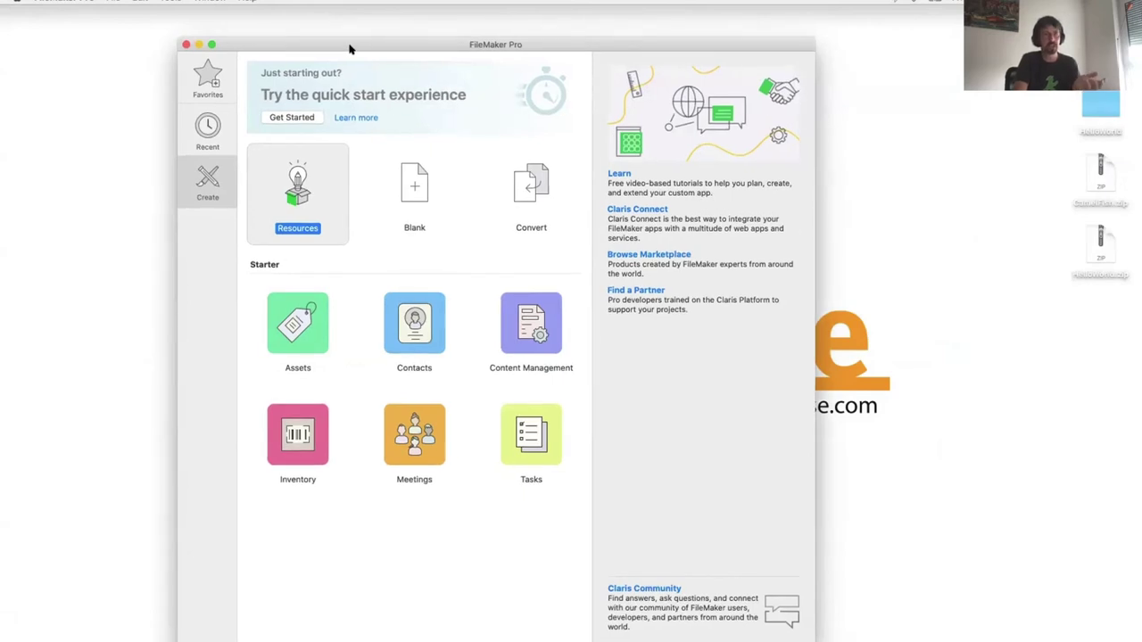
pyautogui.moveTo(350, 49); pyautogui.dragTo(197, 18)
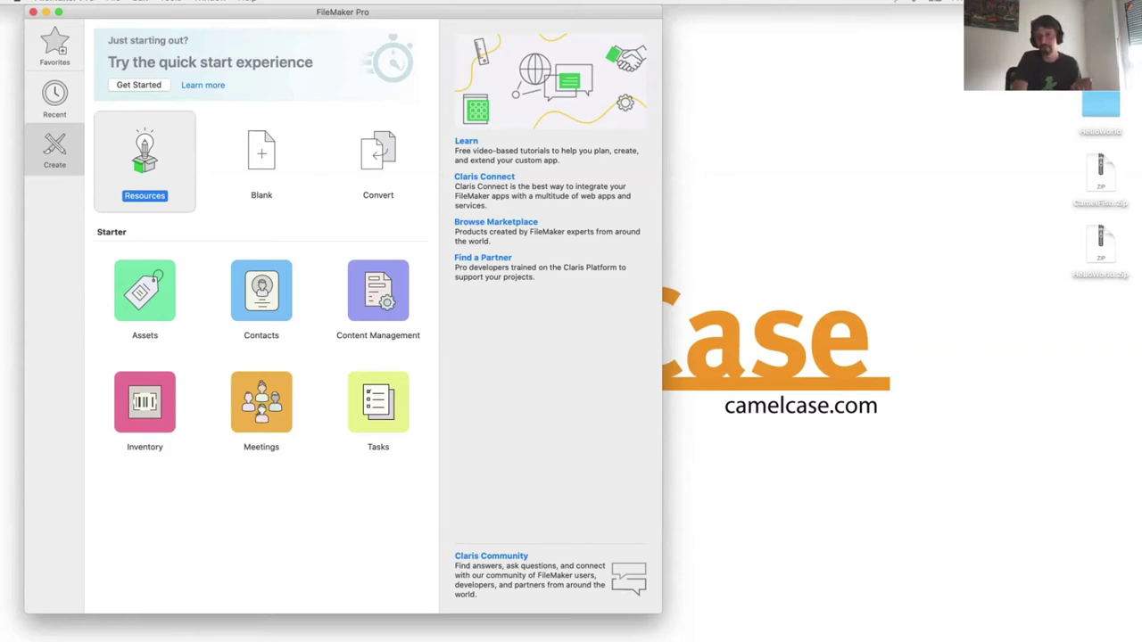
# Step: Switch to Finder and open the HelloWorld folder from the desktop
pyautogui.press('super+Tab')
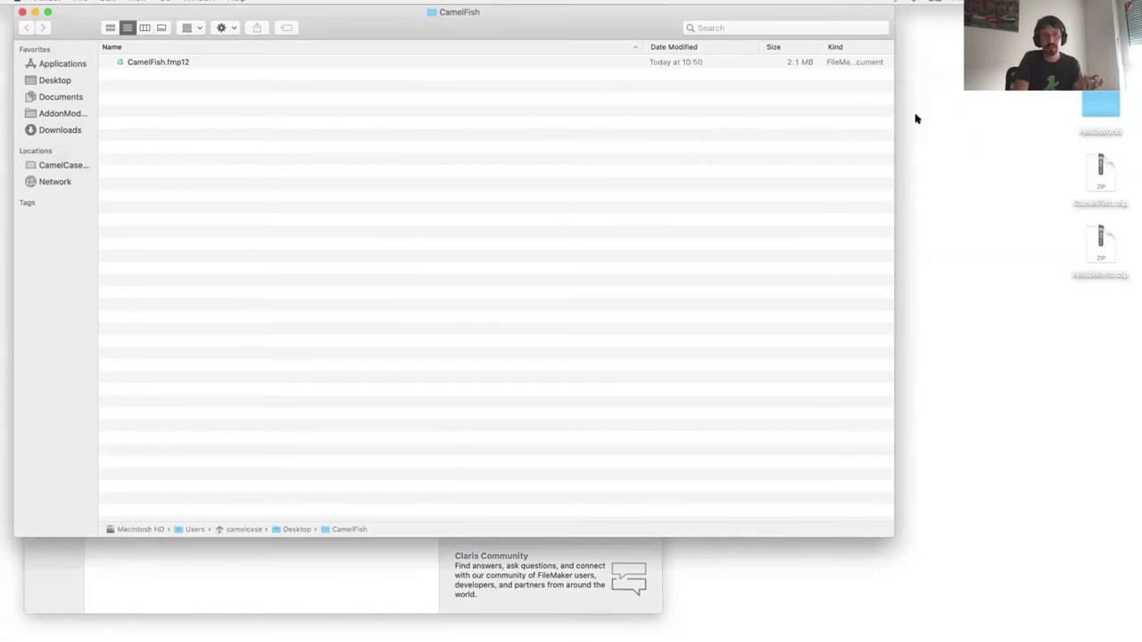
pyautogui.doubleClick(1101, 106)
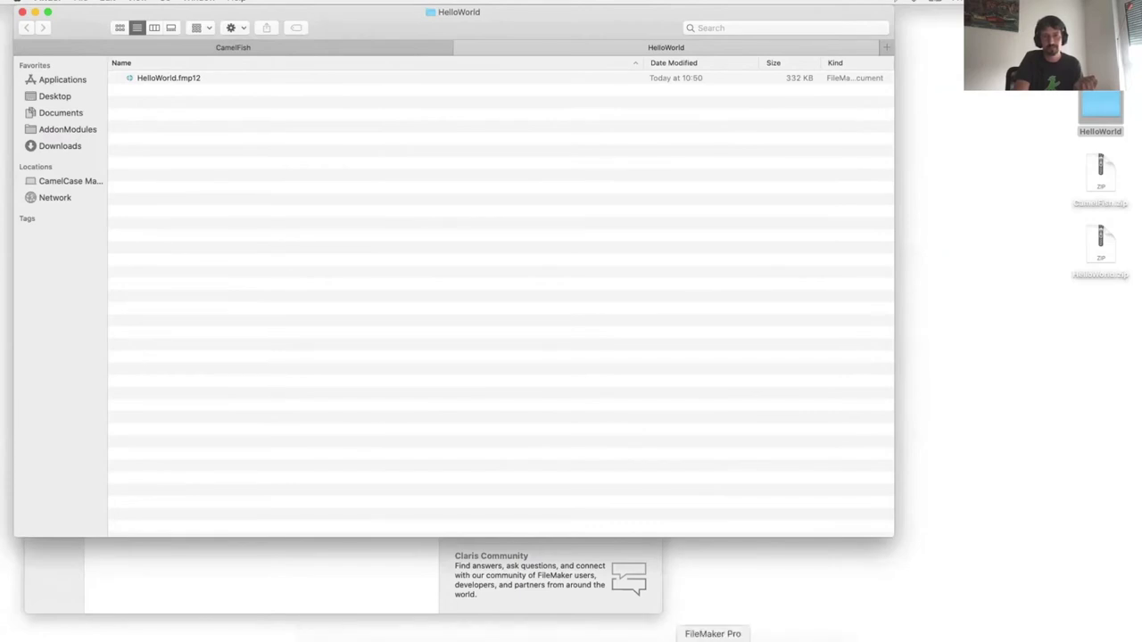
# Step: Switch to the English FileMaker Pro and open the recently used HelloWorld file
pyautogui.click(714, 638)
pyautogui.click(114, 3)
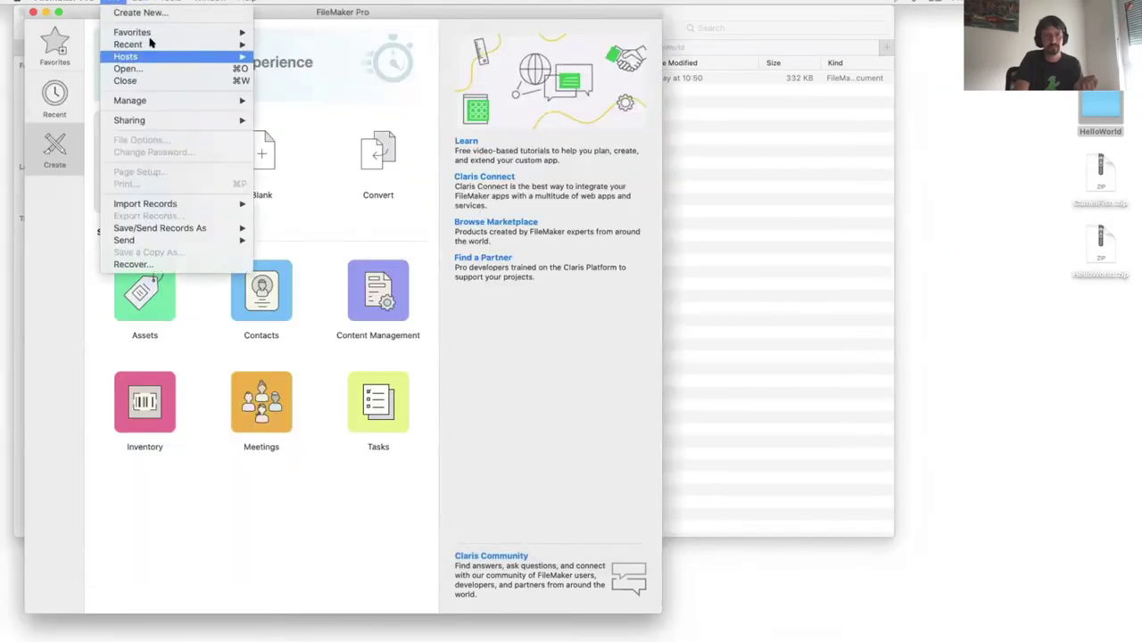
pyautogui.moveTo(154, 45)
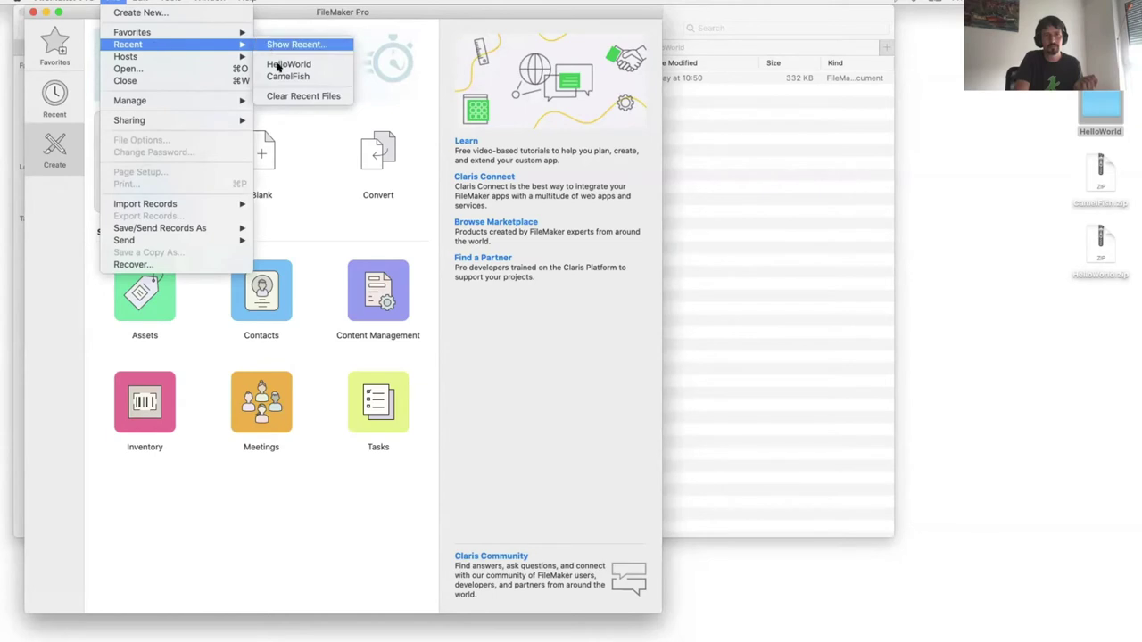
pyautogui.click(283, 69)
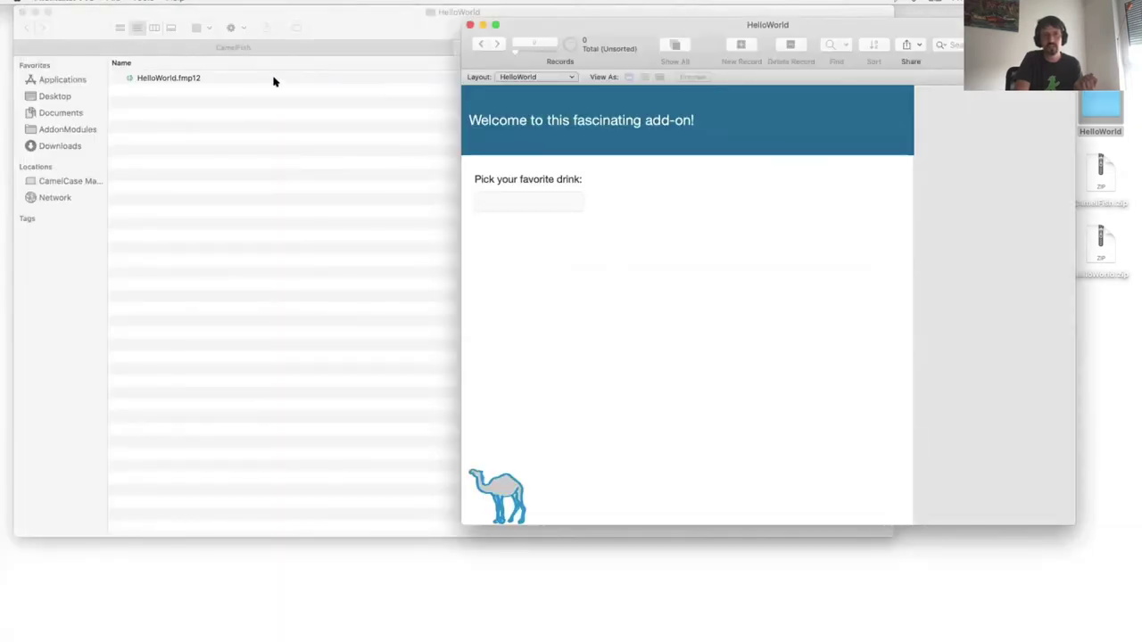
# Step: Open the recently used CamelFish file, run its "Localize it!" process for HelloWorld and dismiss the completion message
pyautogui.click(117, 2)
pyautogui.moveTo(170, 57)
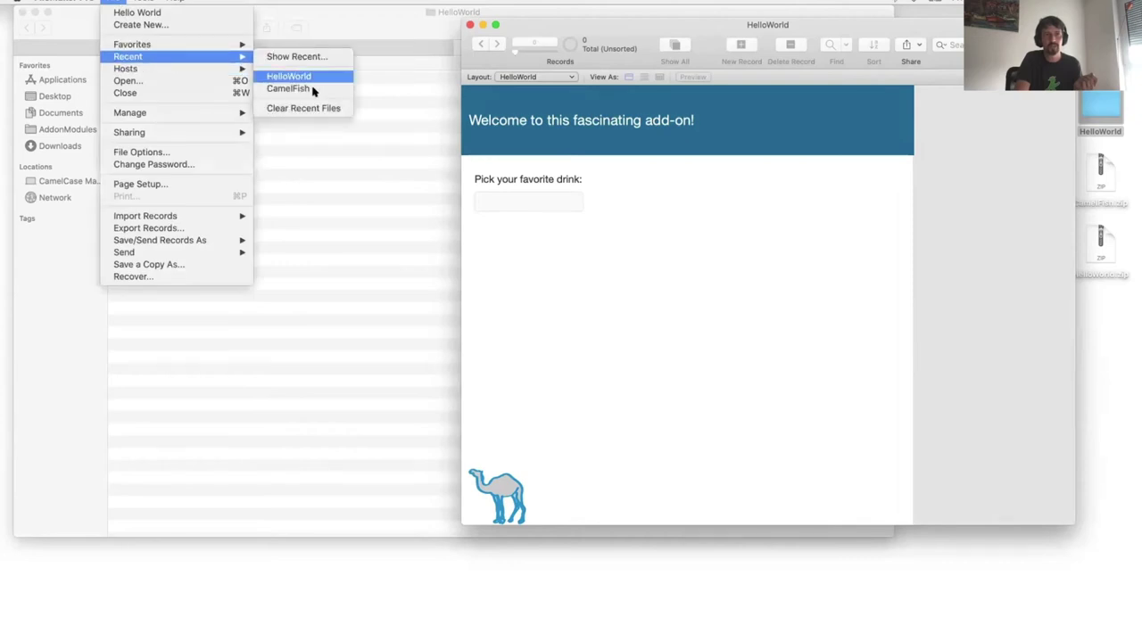
pyautogui.click(287, 88)
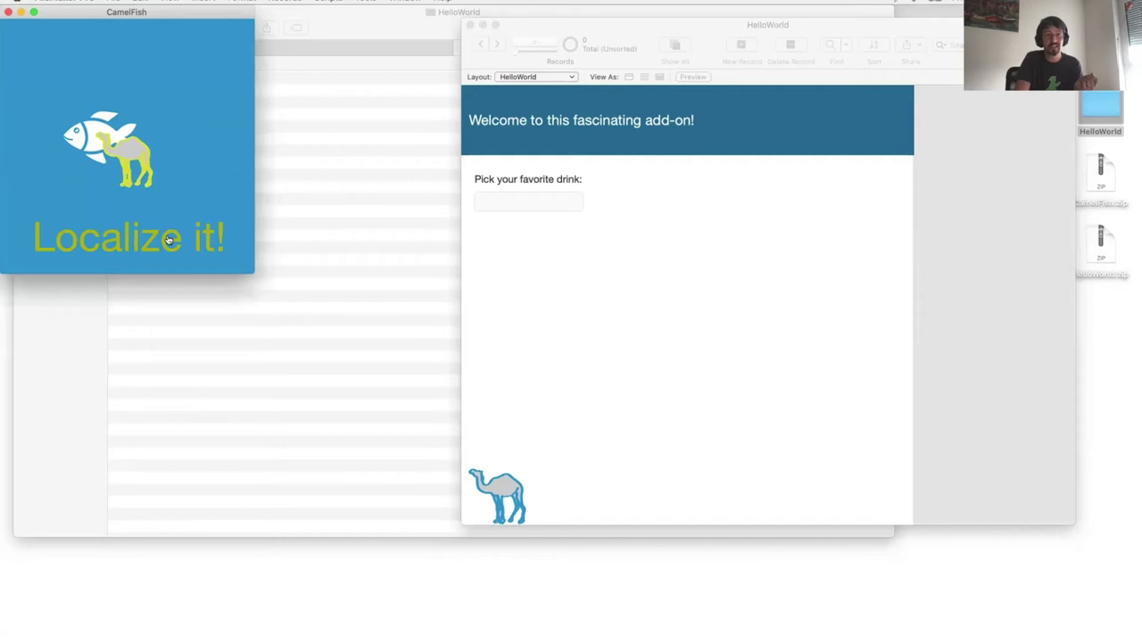
pyautogui.click(169, 241)
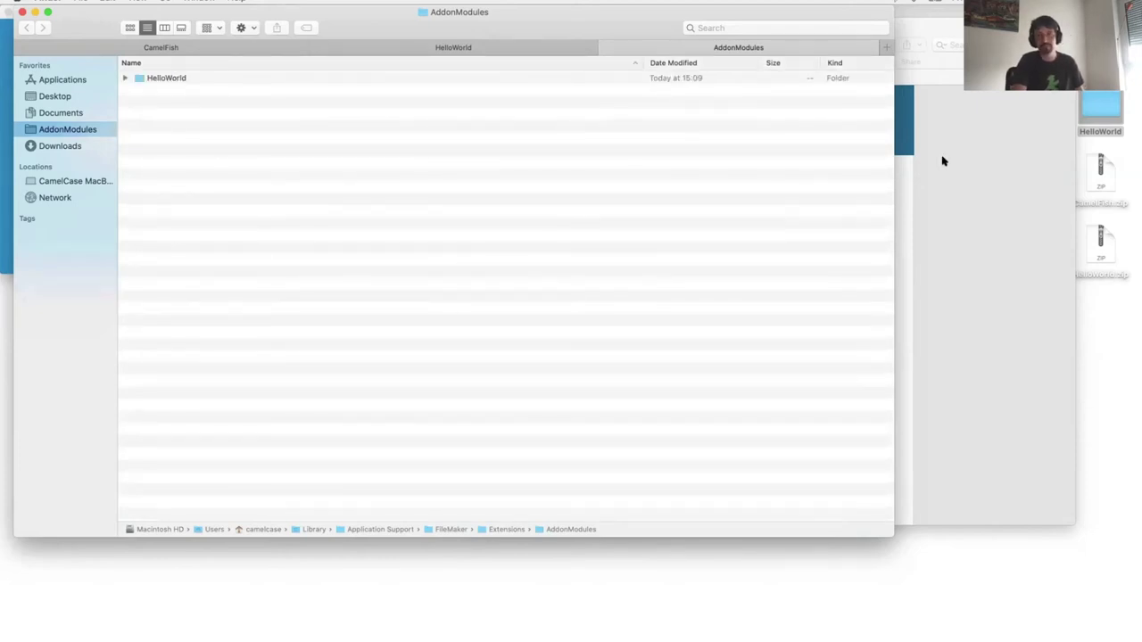
pyautogui.press('super+Tab')
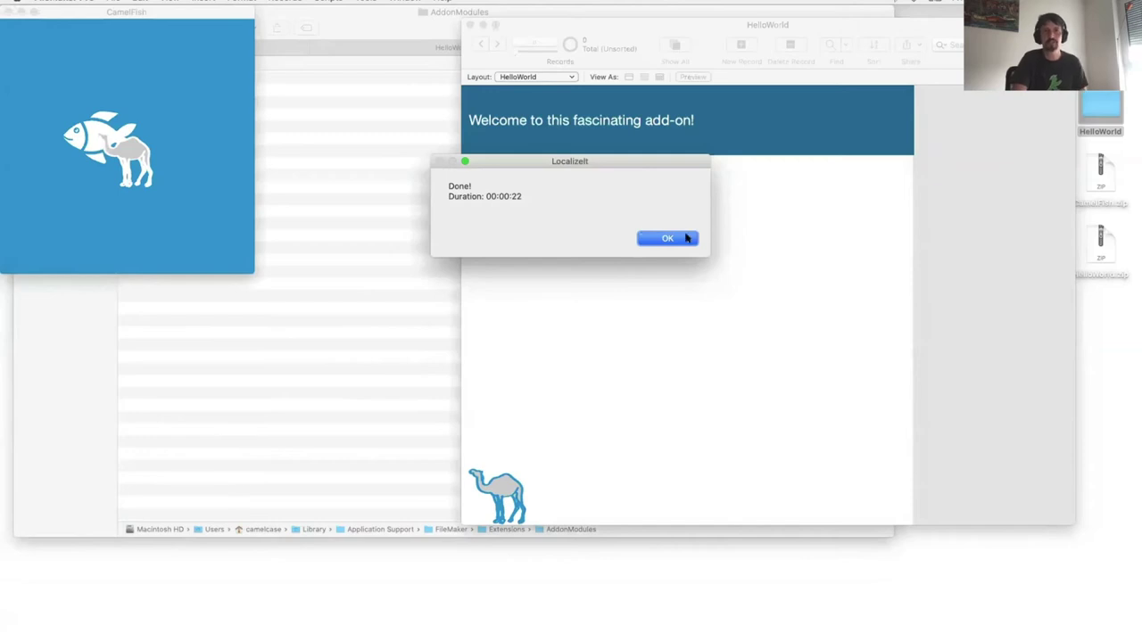
pyautogui.click(686, 237)
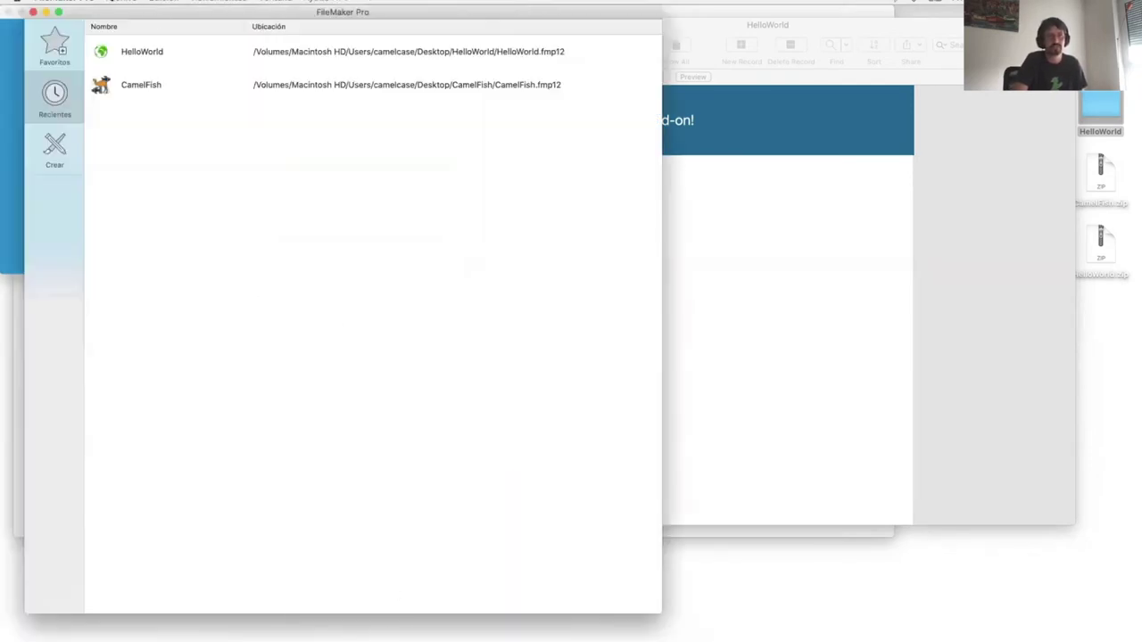
# Step: In the Spanish FileMaker Pro, create the Reuniones starter app and save it as Reuniones.fmp12 in Descargas
pyautogui.click(120, 2)
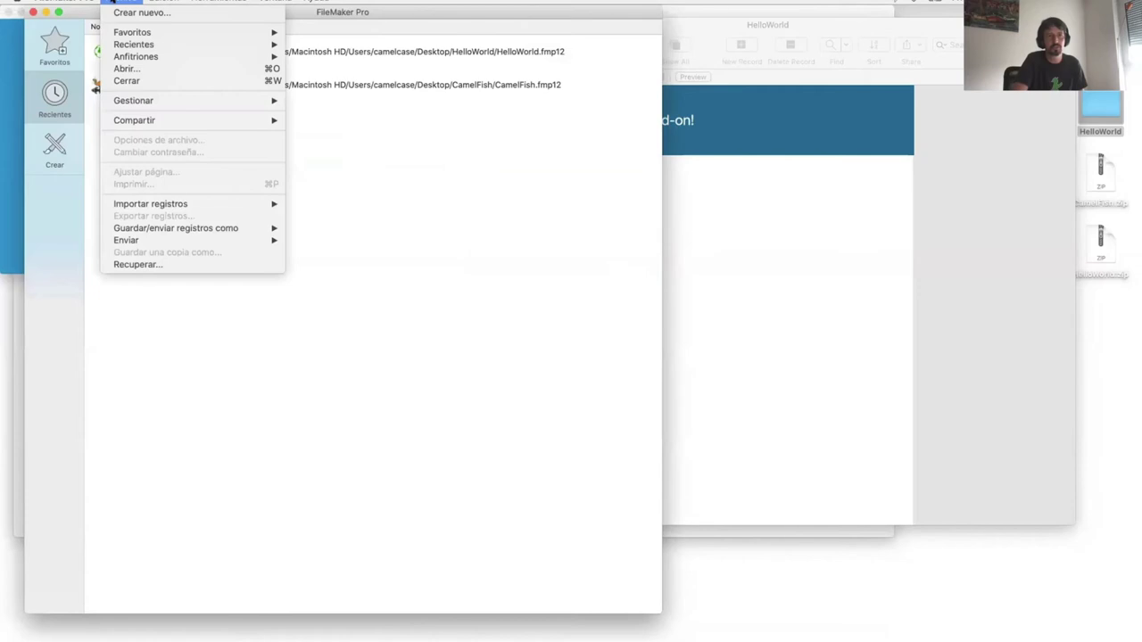
pyautogui.click(135, 14)
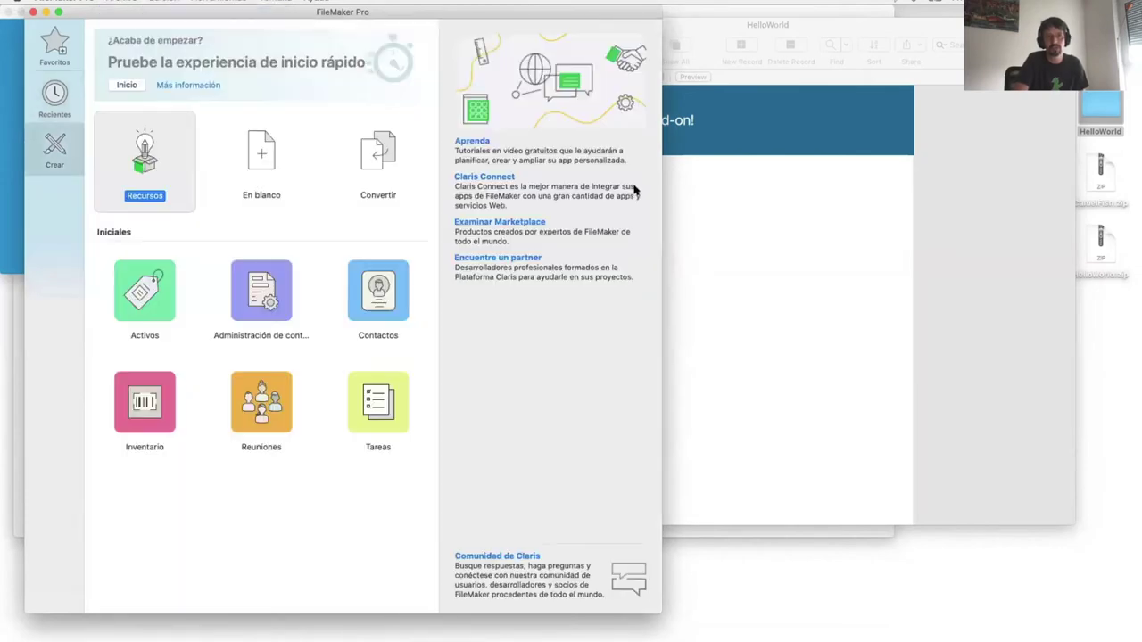
pyautogui.click(273, 409)
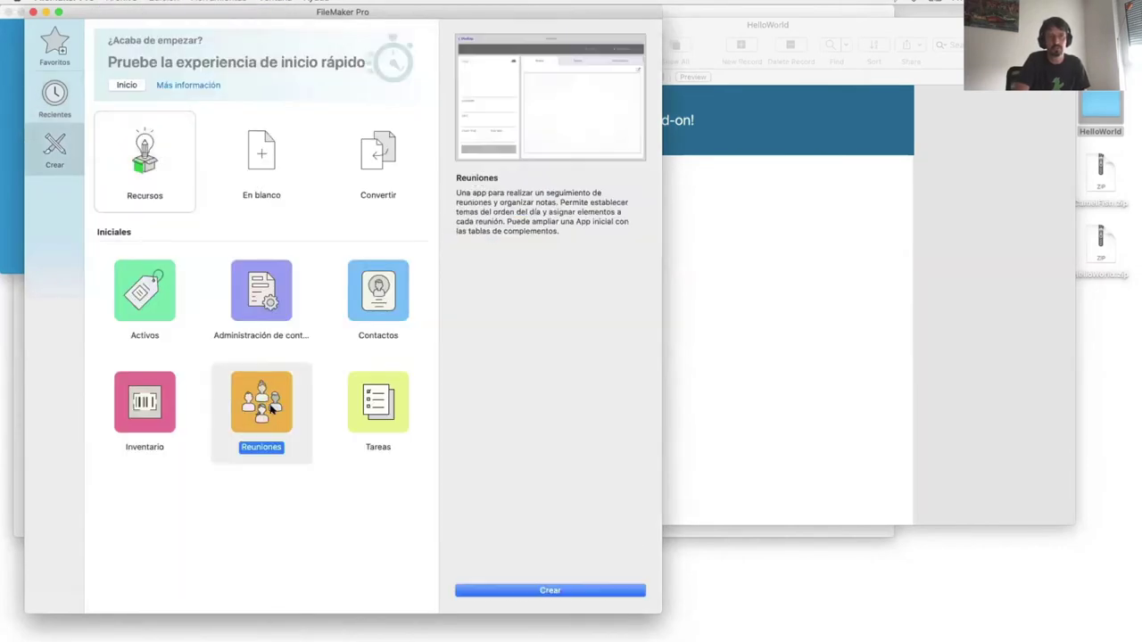
pyautogui.click(575, 591)
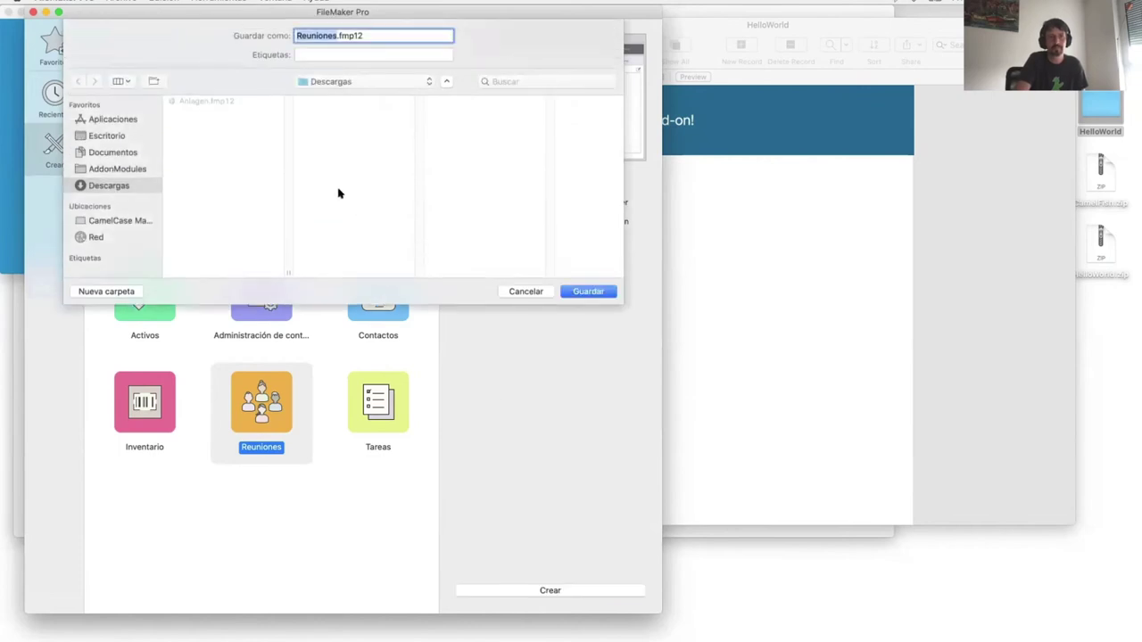
pyautogui.click(588, 287)
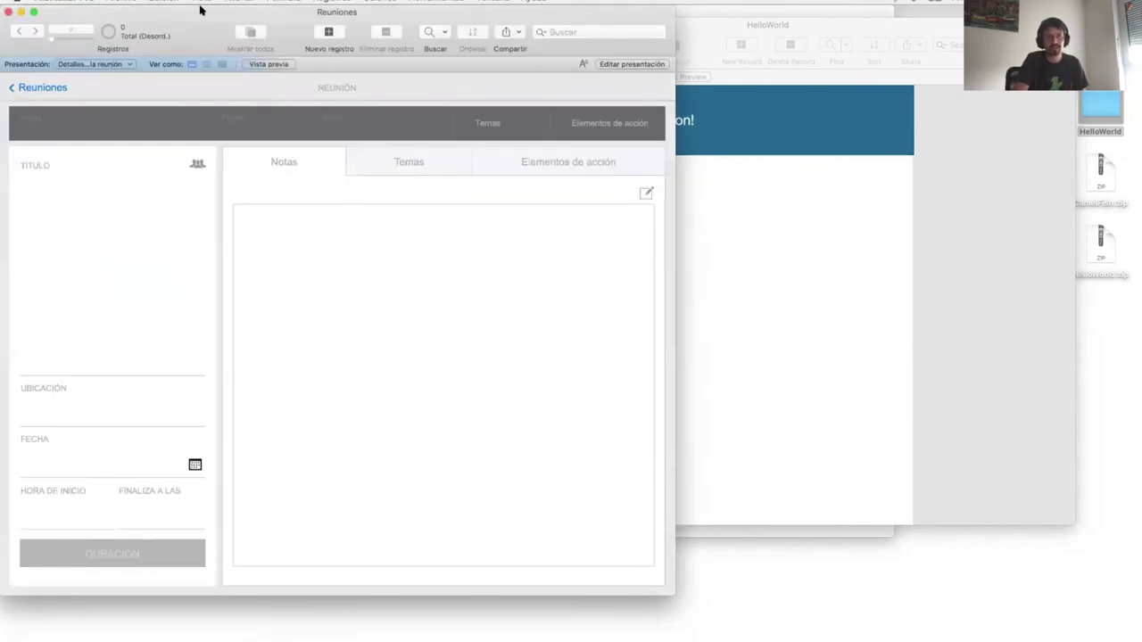
# Step: Switch to the German FileMaker Pro, create the Meetings starter app and save it as Meetings.fmp12 in Downloads
pyautogui.press('super+Tab')
pyautogui.press('super+Tab')
pyautogui.press('super+Tab')
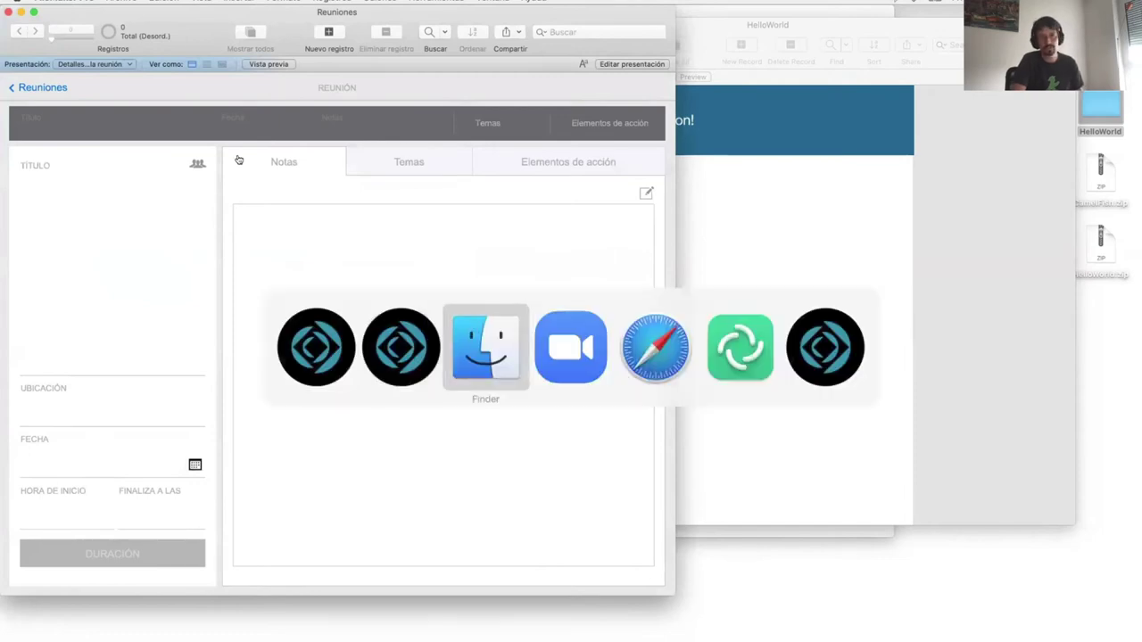
pyautogui.press('super+Tab')
pyautogui.press('super+Tab')
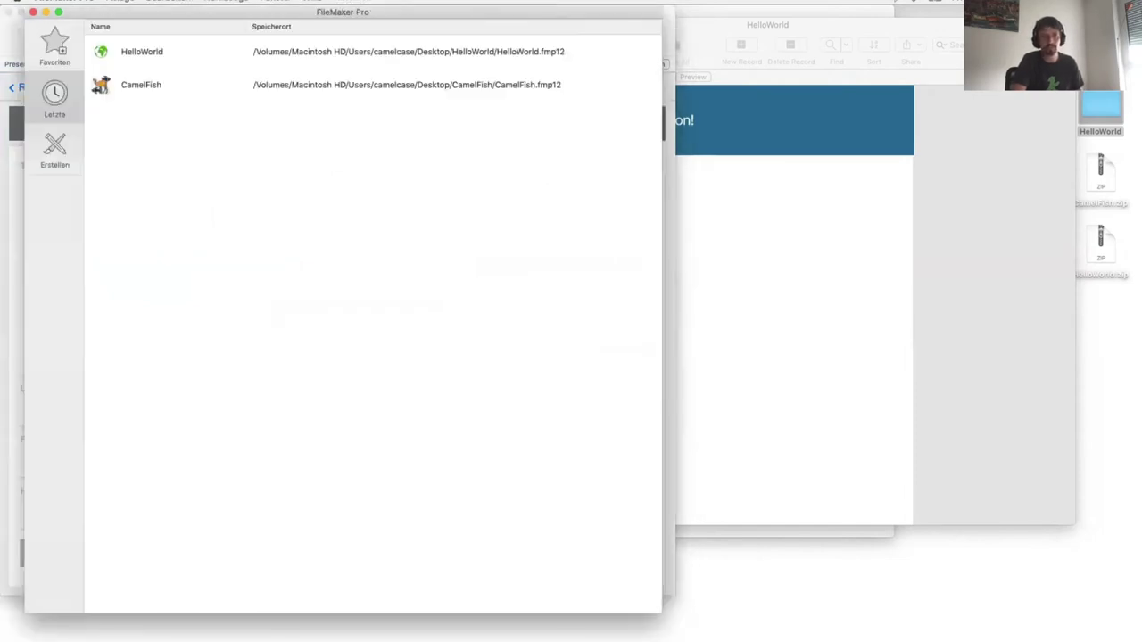
pyautogui.click(119, 2)
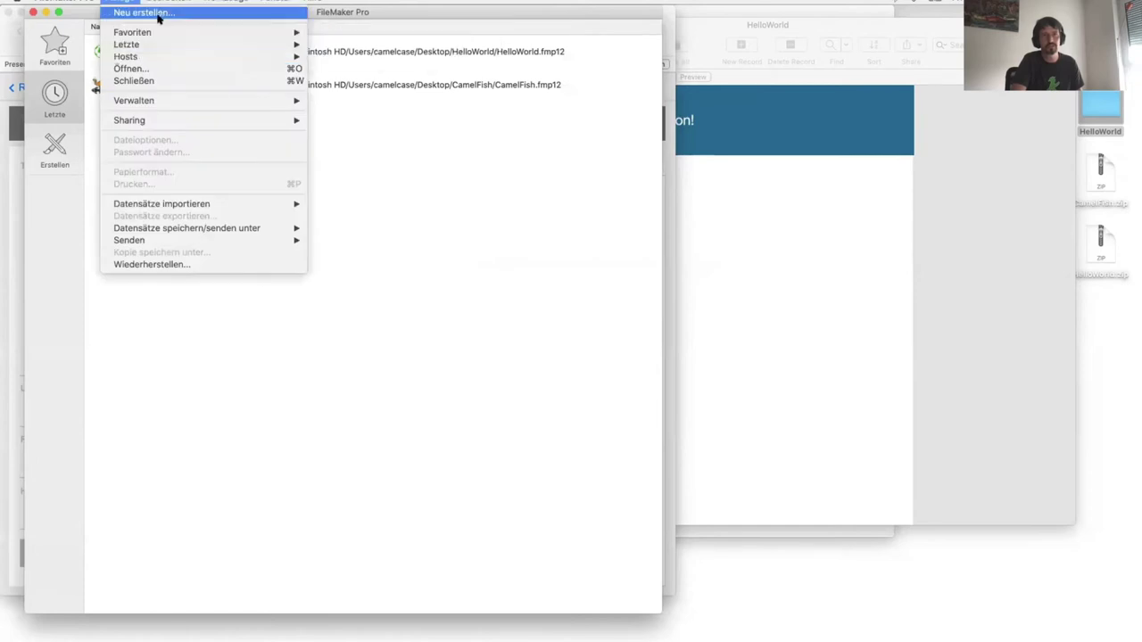
pyautogui.click(158, 16)
pyautogui.click(362, 404)
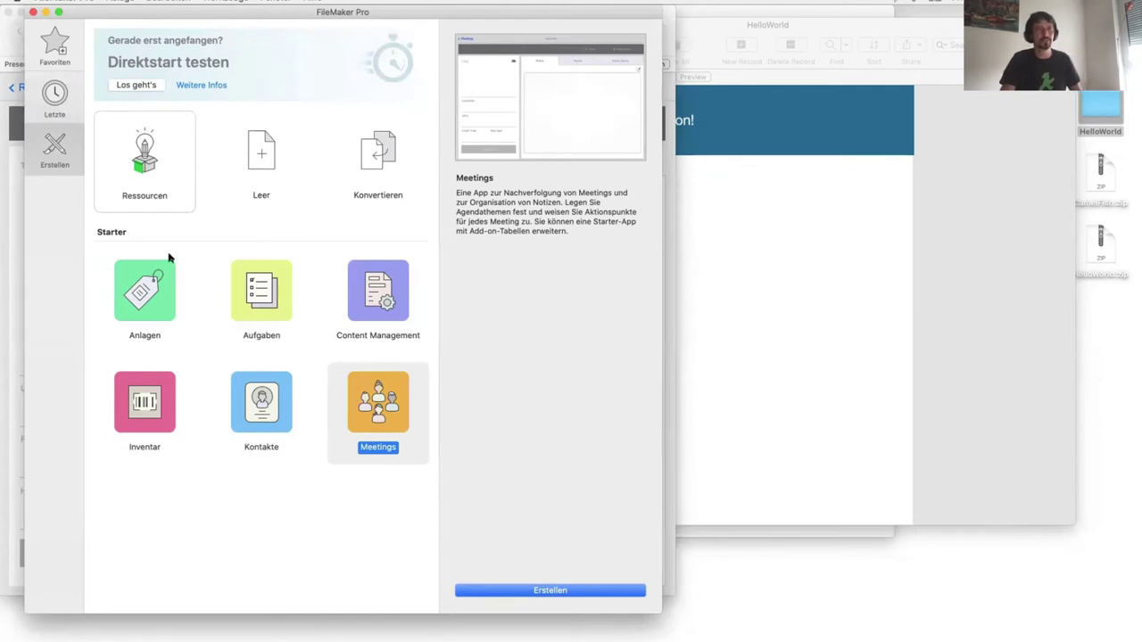
pyautogui.click(513, 592)
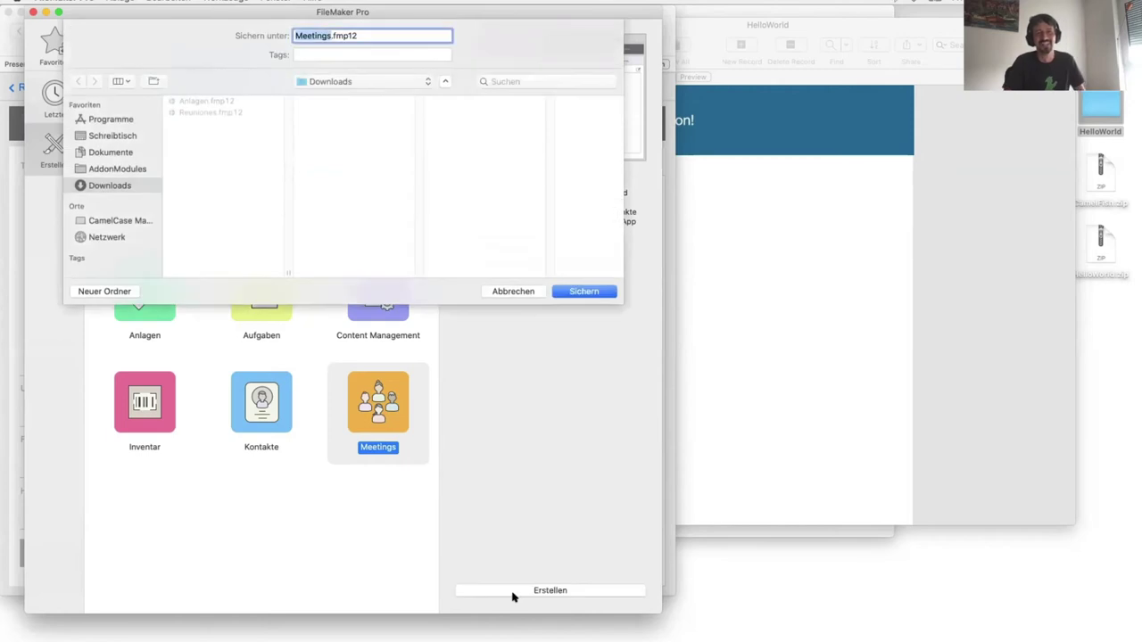
pyautogui.click(606, 294)
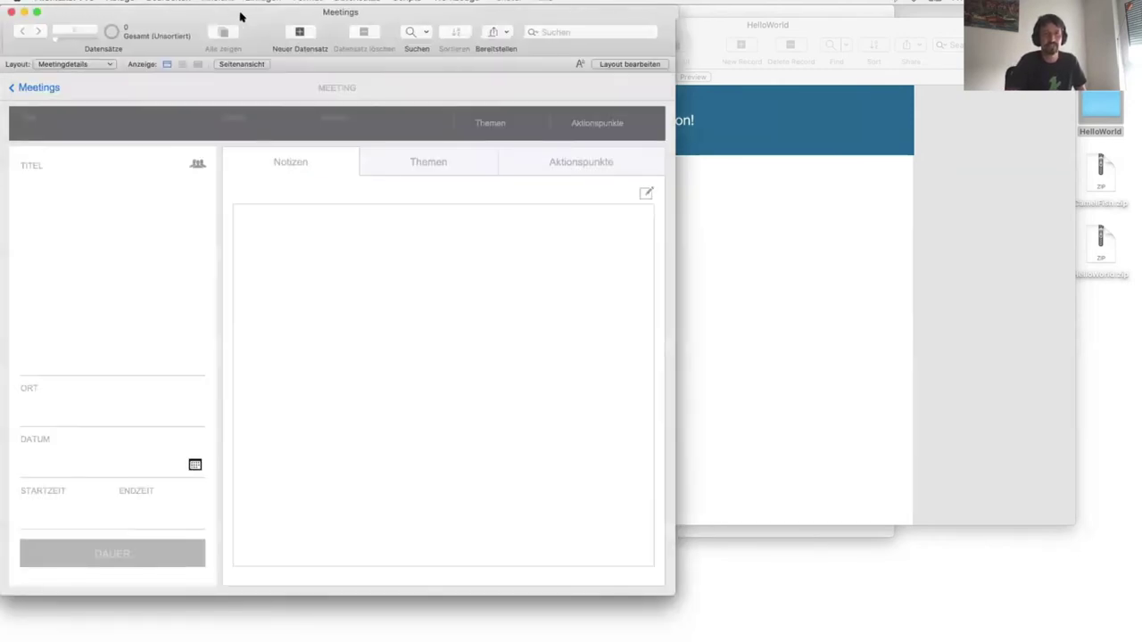
# Step: Move the Meetings window aside, edit its Meetingdetails layout and narrow the Notiz field from its left edge to about 315 pt
pyautogui.doubleClick(242, 15)
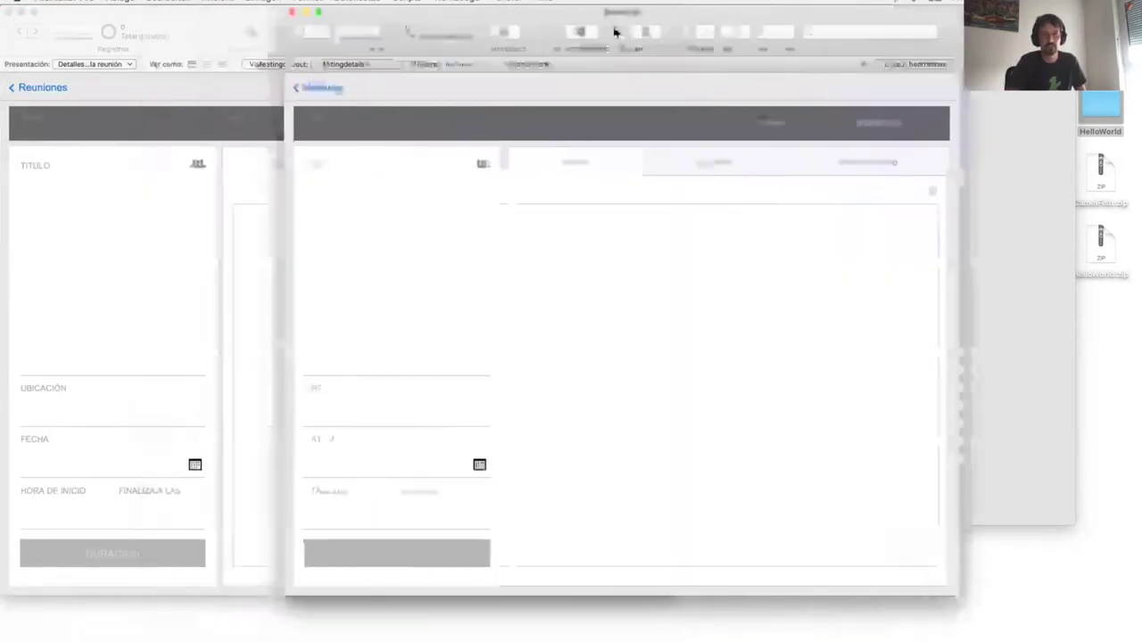
pyautogui.press('super+l')
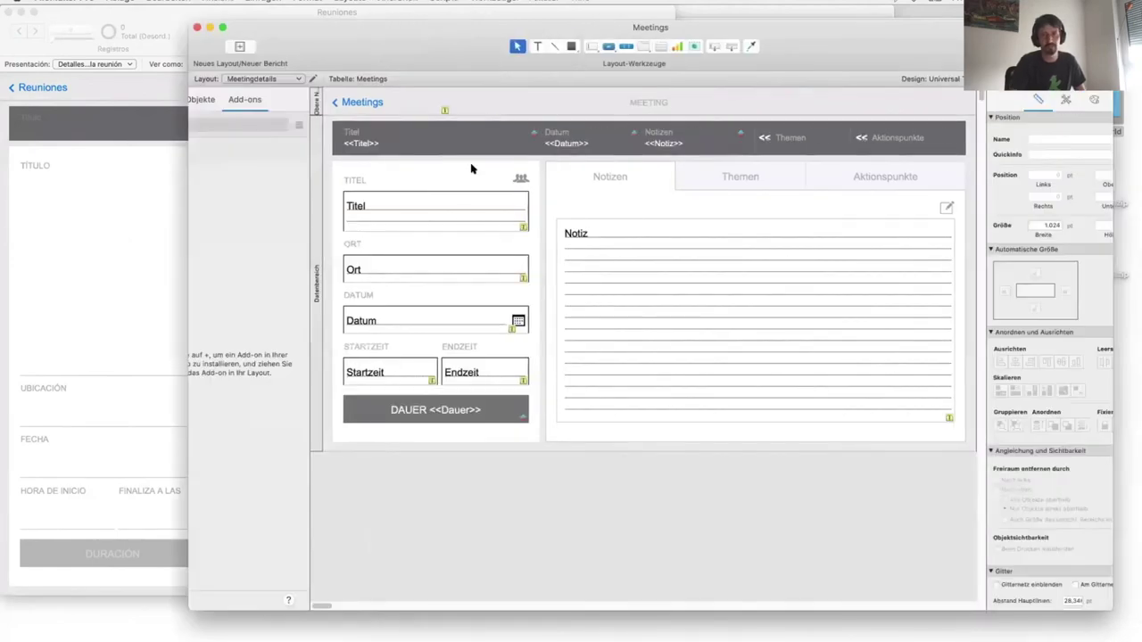
pyautogui.click(716, 309)
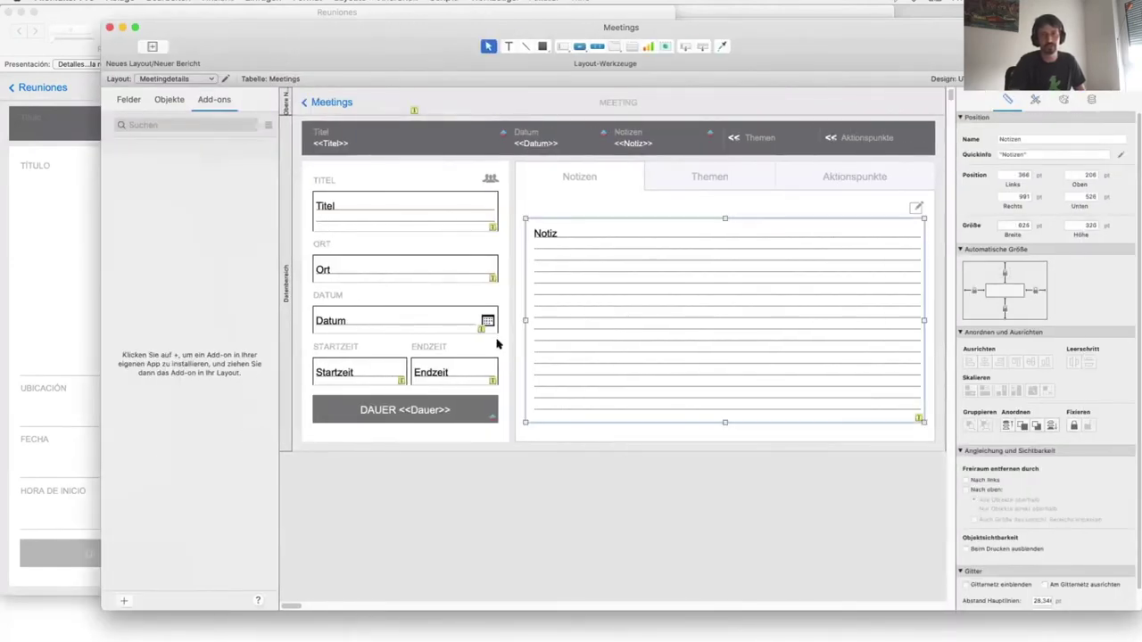
pyautogui.moveTo(526, 320); pyautogui.dragTo(723, 319)
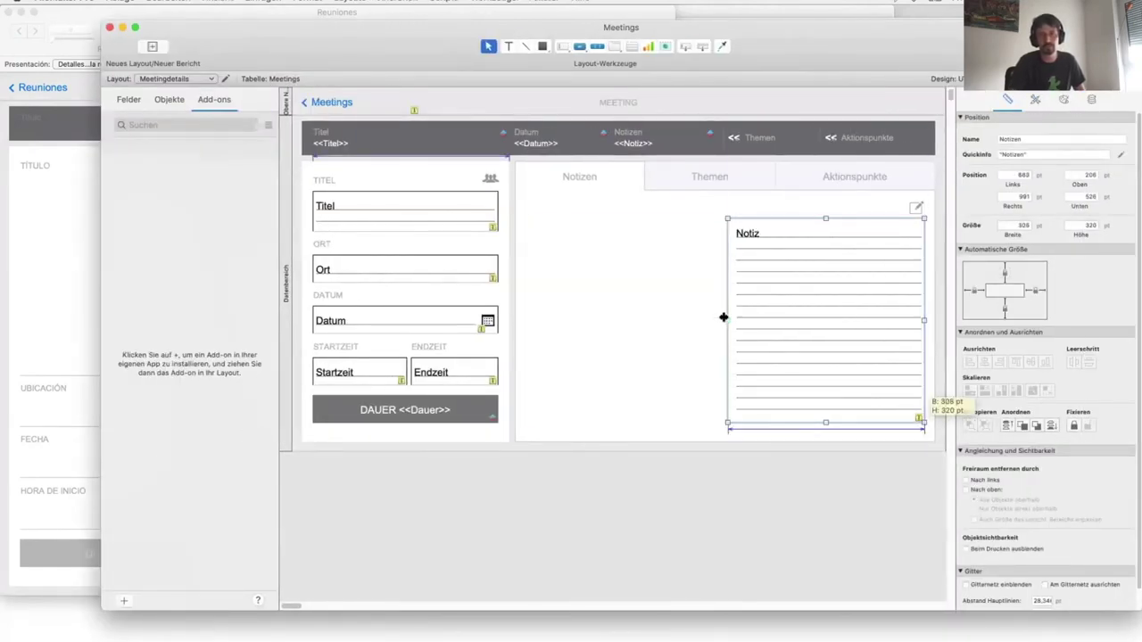
# Step: Install the HalloWelt add-on from CamelCase-Daten and place it in the free space beside the Notiz field
pyautogui.click(124, 601)
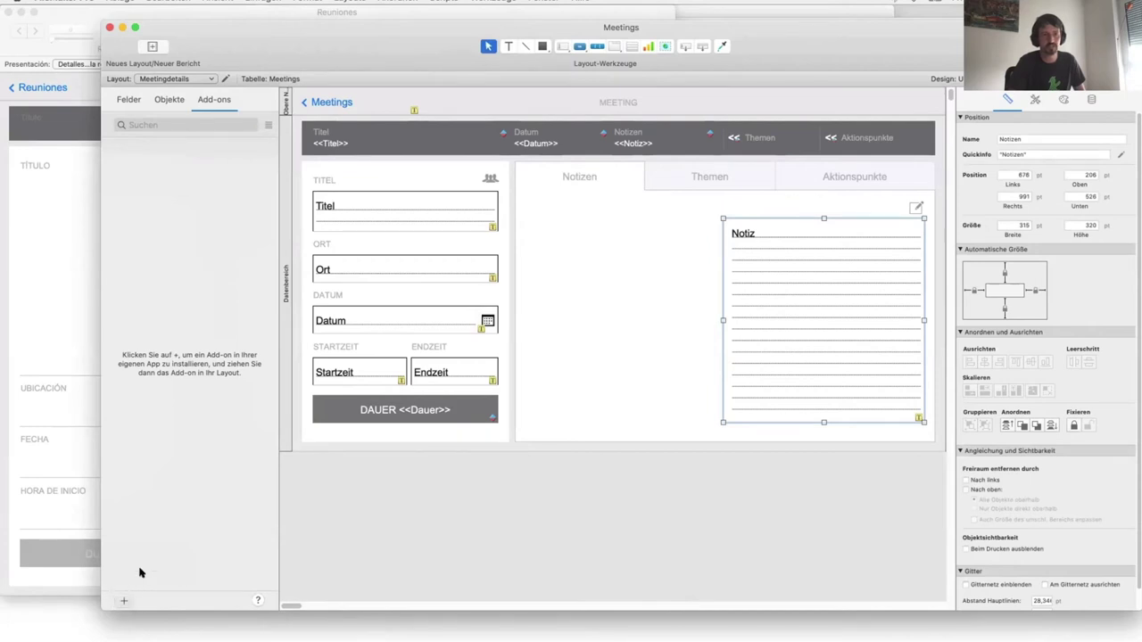
pyautogui.scroll(-10, 584, 424)
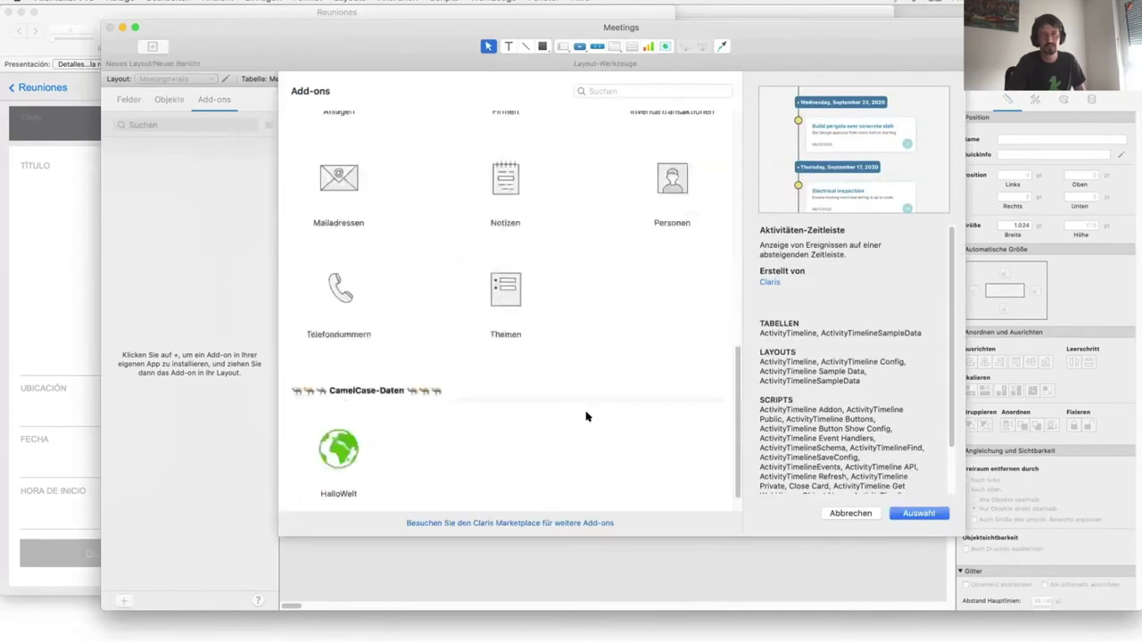
pyautogui.click(354, 450)
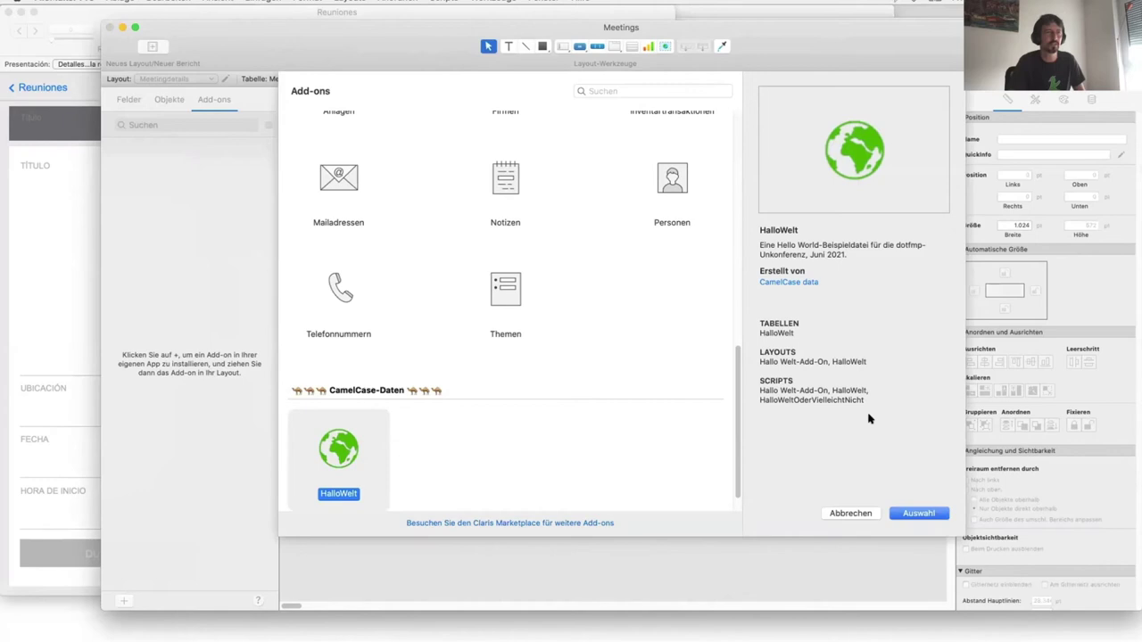
pyautogui.click(919, 514)
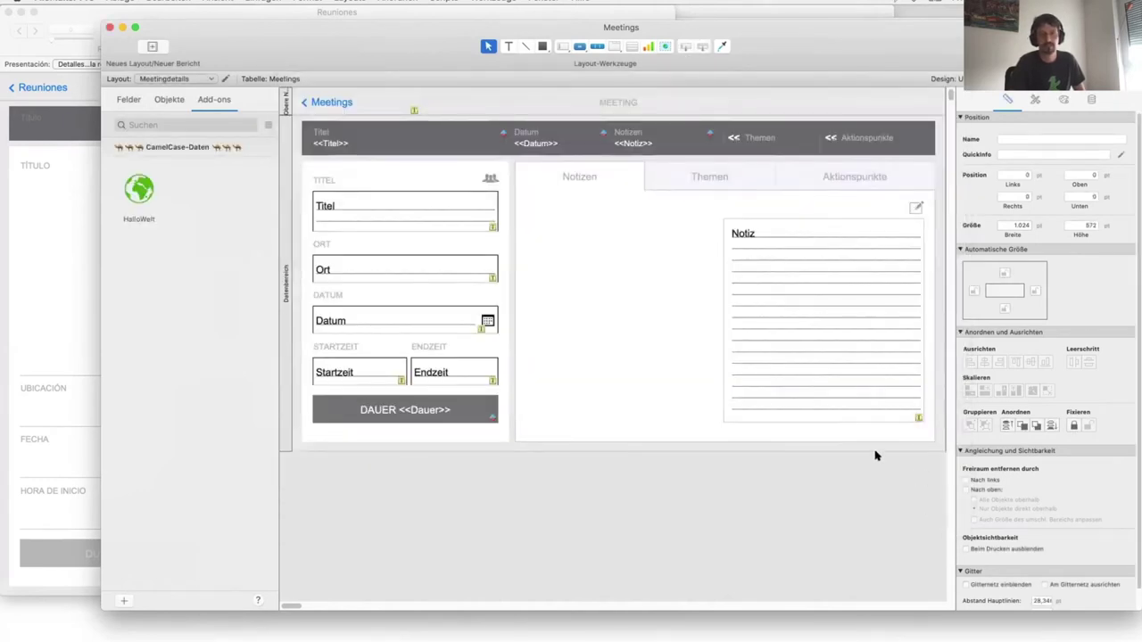
pyautogui.moveTo(139, 188); pyautogui.dragTo(573, 235)
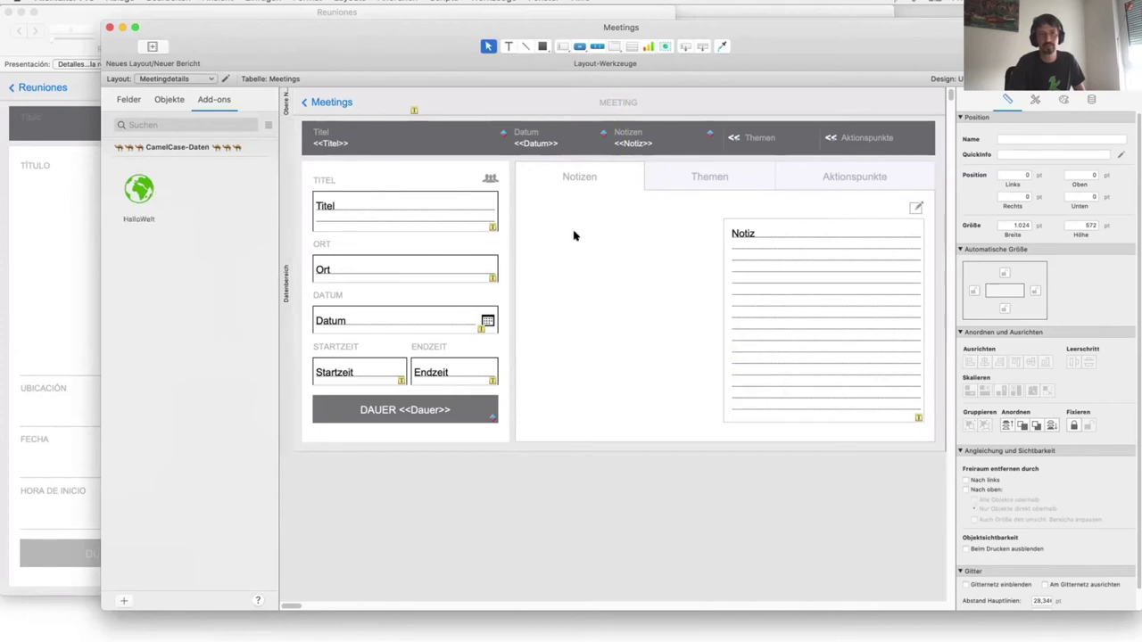
# Step: Edit the meeting details layout in the Reuniones file and narrow the Nota field from its left edge to about 282 pt
pyautogui.click(53, 236)
pyautogui.press('super+l')
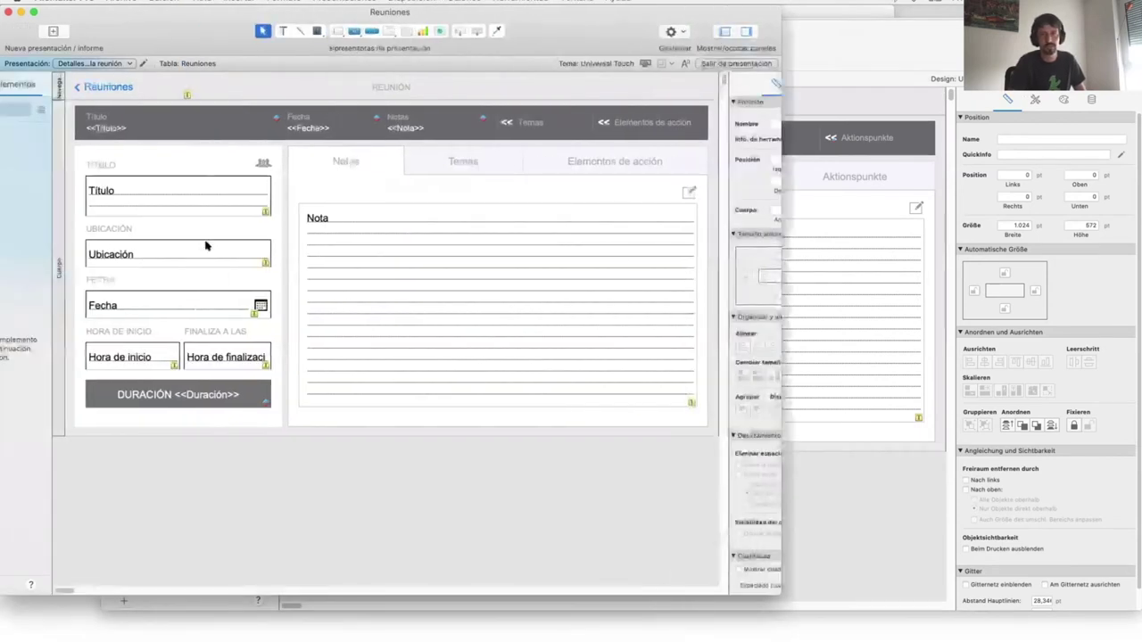
pyautogui.click(490, 289)
pyautogui.moveTo(423, 307); pyautogui.dragTo(643, 305)
# Step: Install the HolaMundo add-on from Datos de CamelCase and place it in the free space beside the Nota field
pyautogui.click(24, 587)
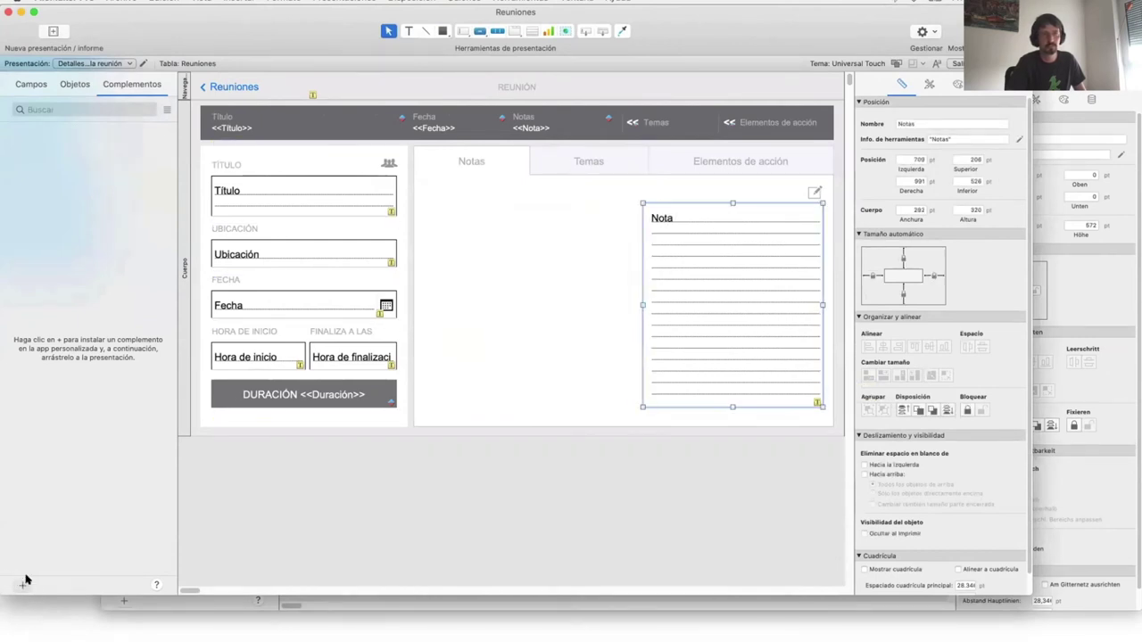
pyautogui.scroll(-5, 329, 323)
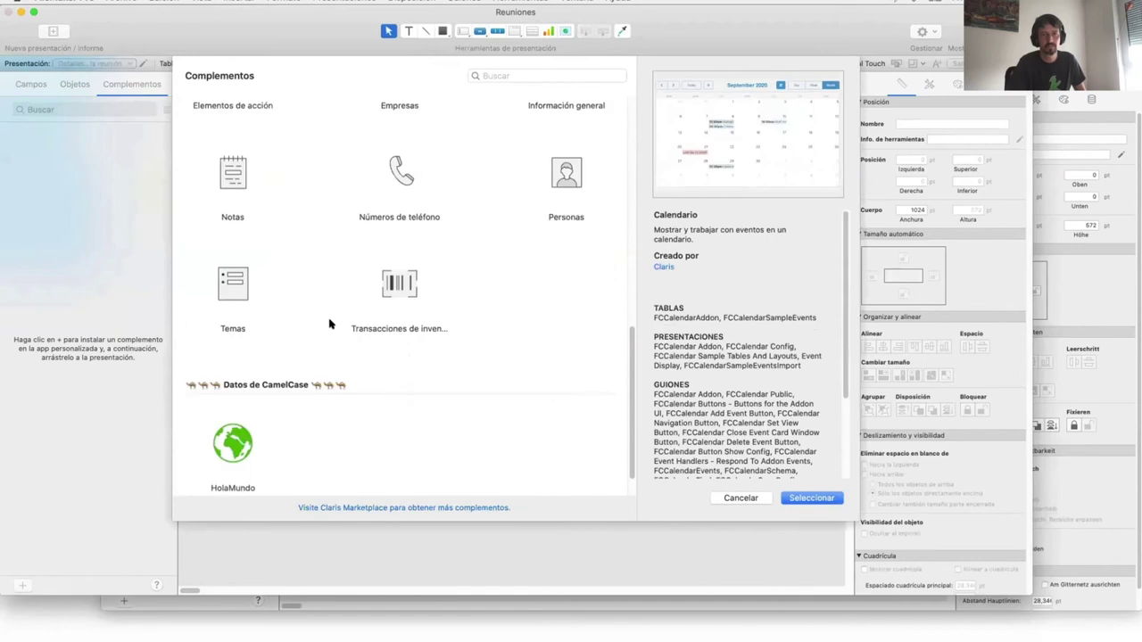
pyautogui.click(212, 437)
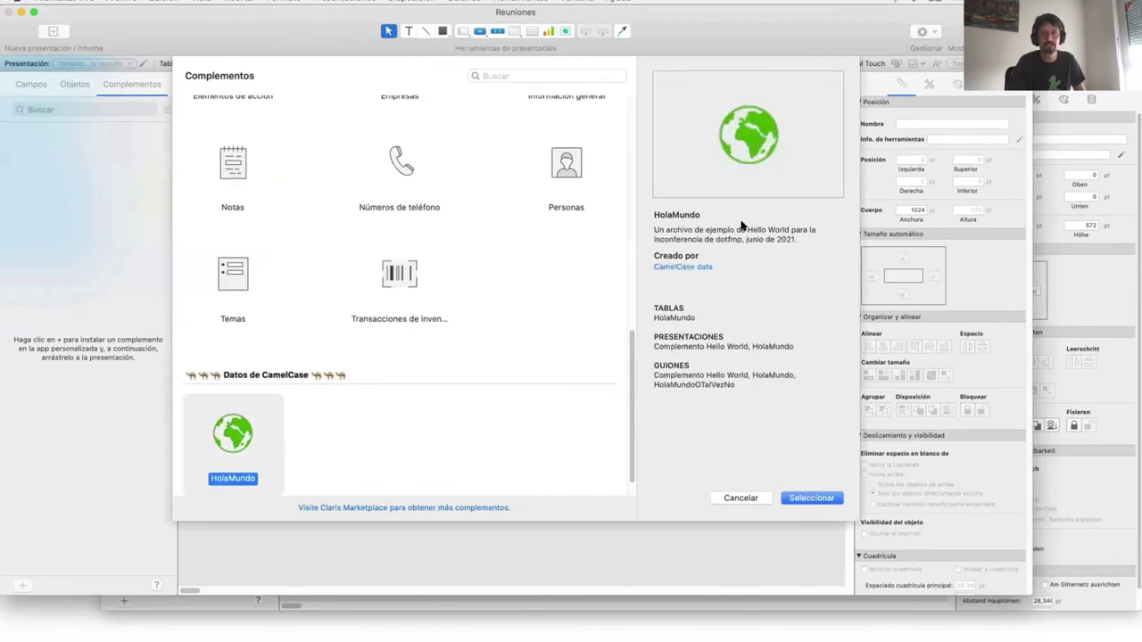
pyautogui.click(820, 496)
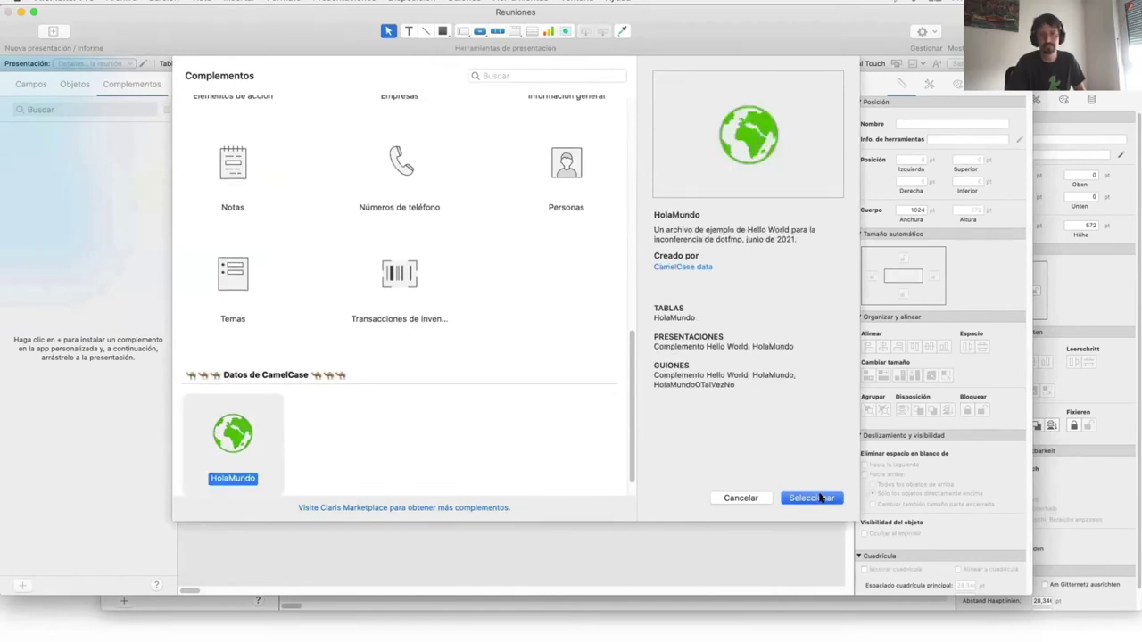
pyautogui.moveTo(37, 174); pyautogui.dragTo(473, 250)
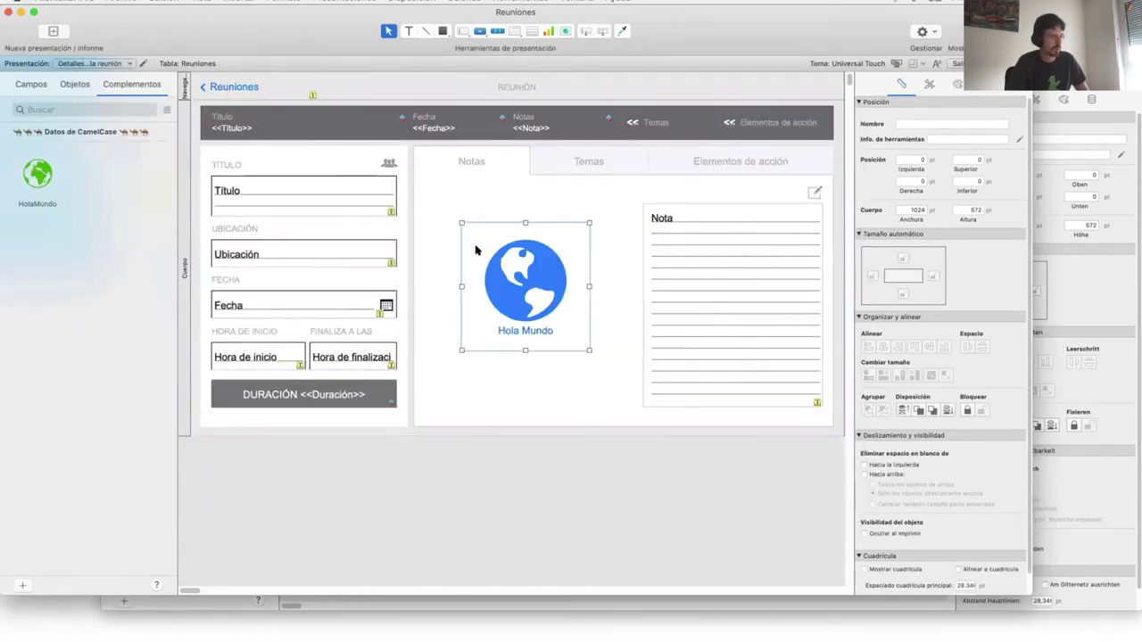
# Step: Return the Reuniones file to Browse mode and bring the German Meetings window to the front
pyautogui.press('super+b')
pyautogui.click(821, 58)
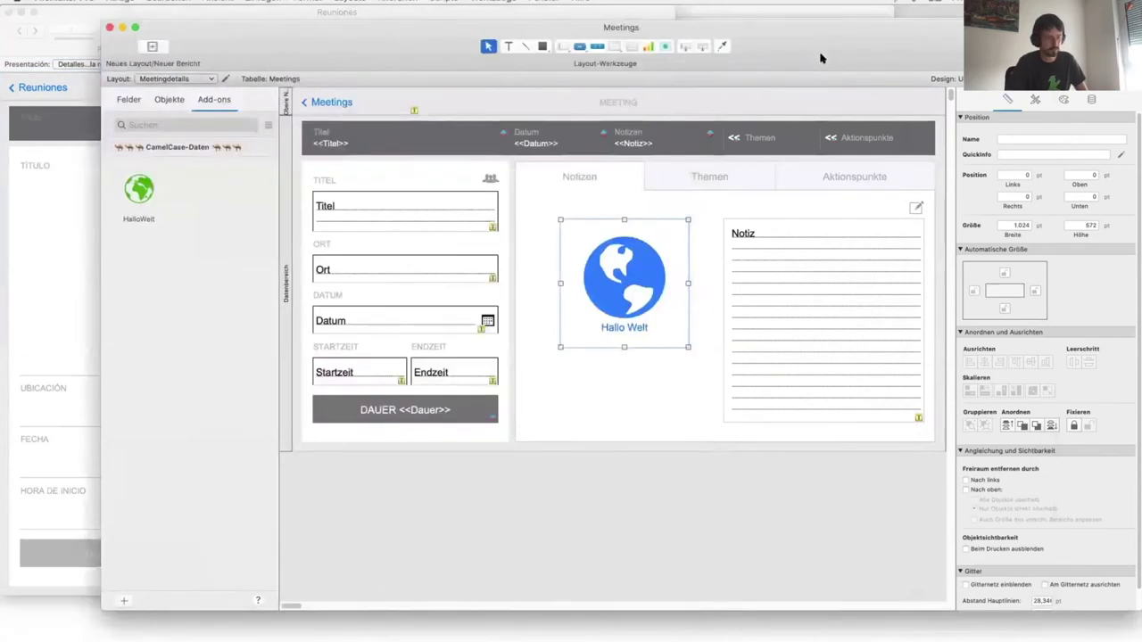
# Step: Return the Meetings file to Browse mode, run the Hallo Welt button, answer "Nicht so gut" and acknowledge the reply
pyautogui.press('super+b')
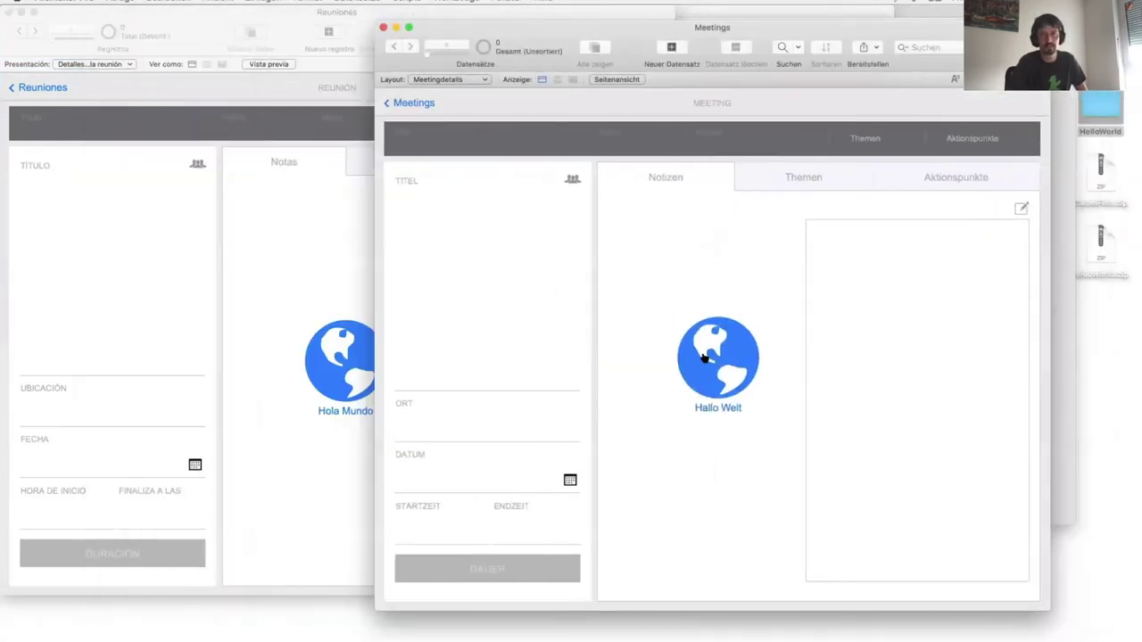
pyautogui.click(704, 358)
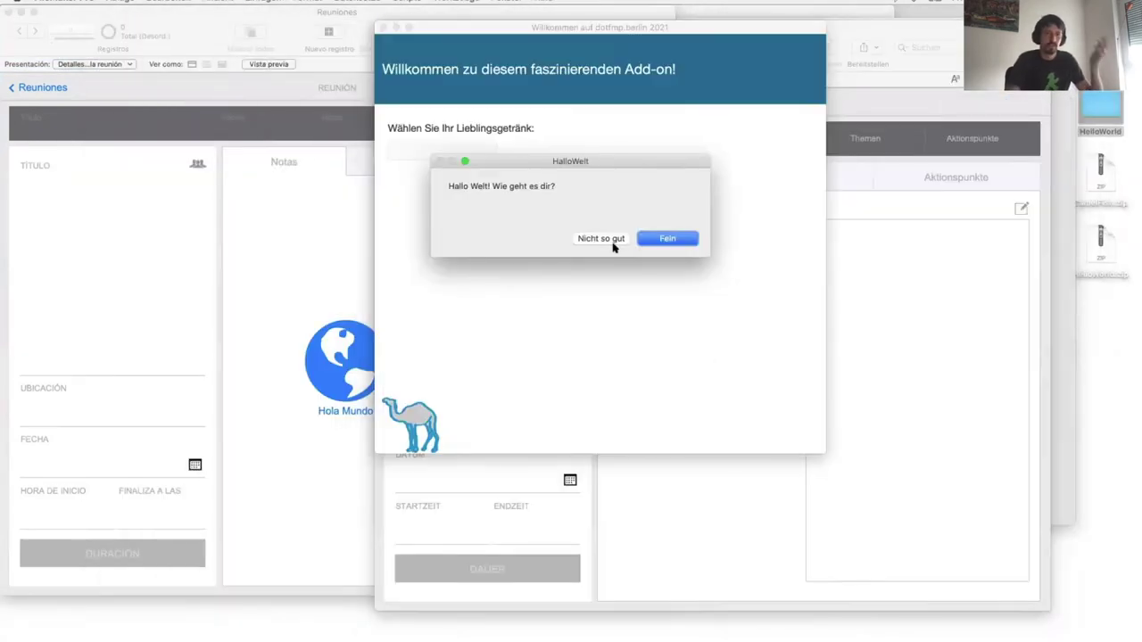
pyautogui.click(602, 238)
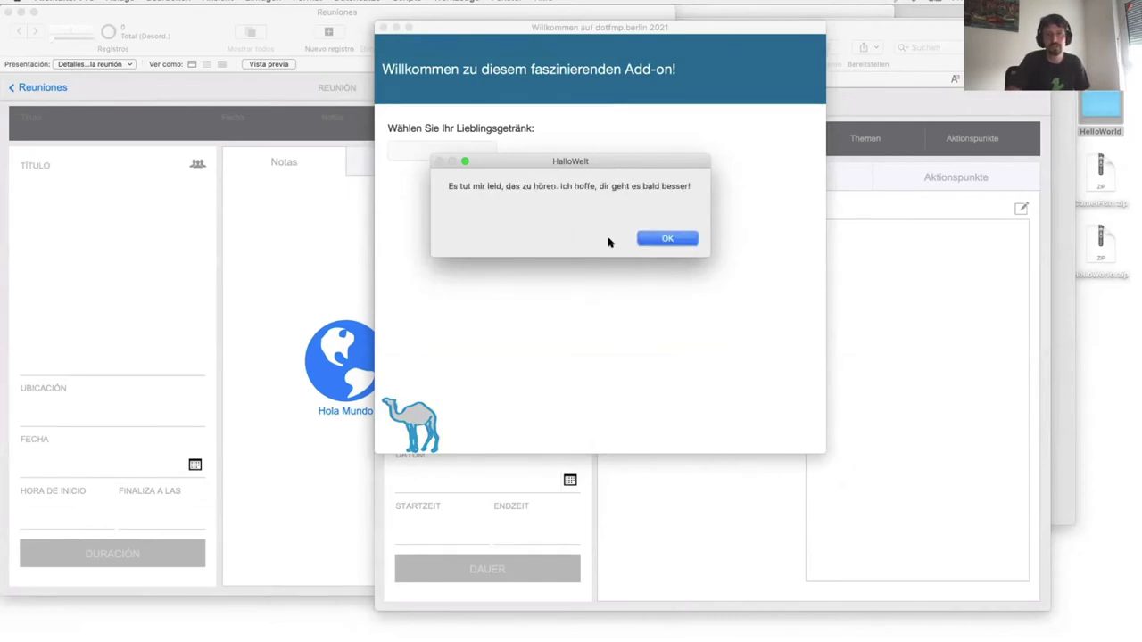
pyautogui.click(646, 238)
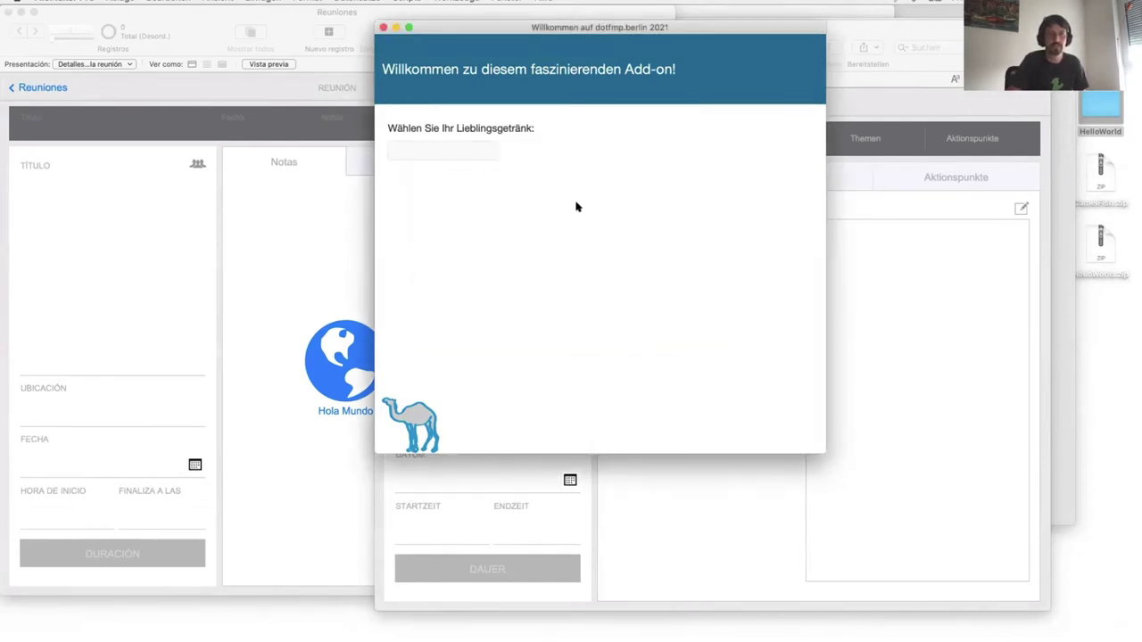
# Step: Choose Wasser as the favourite drink in the German welcome window and commit the entry
pyautogui.click(467, 149)
pyautogui.click(464, 190)
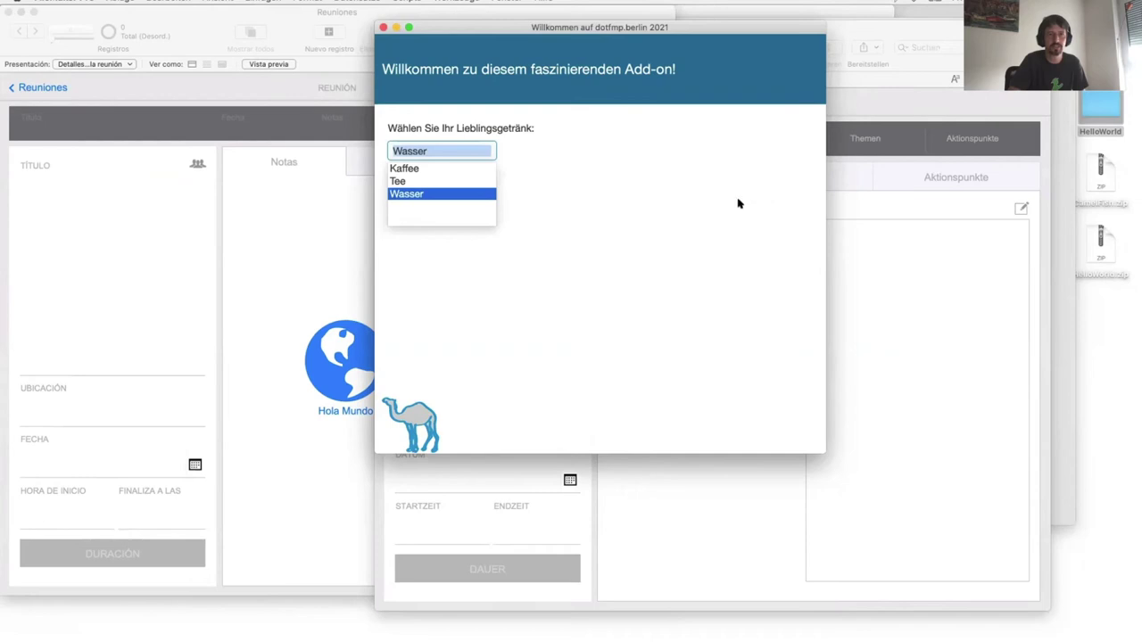
pyautogui.click(613, 194)
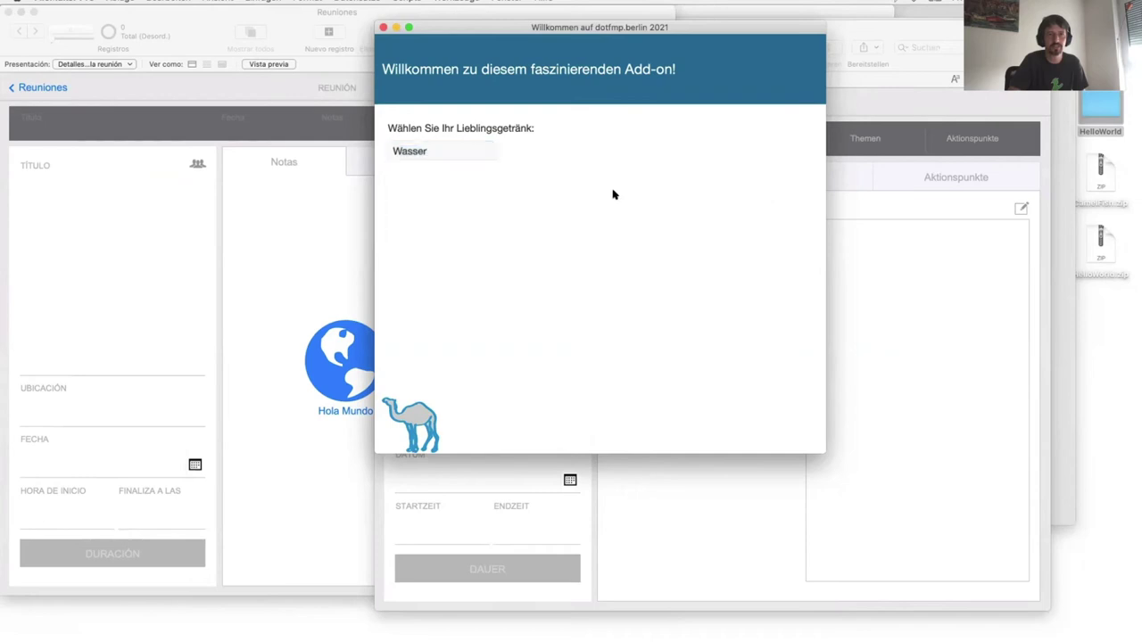
# Step: Bring the Reuniones window forward, run the Hola Mundo button, answer "No muy bien" and acknowledge the reply
pyautogui.click(273, 22)
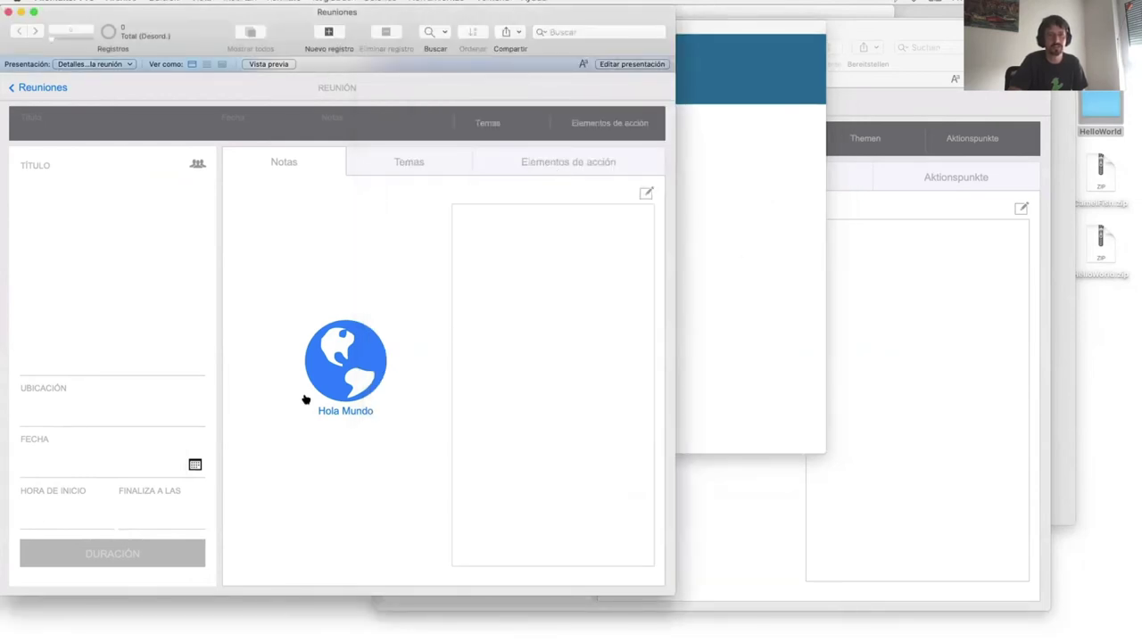
pyautogui.click(305, 400)
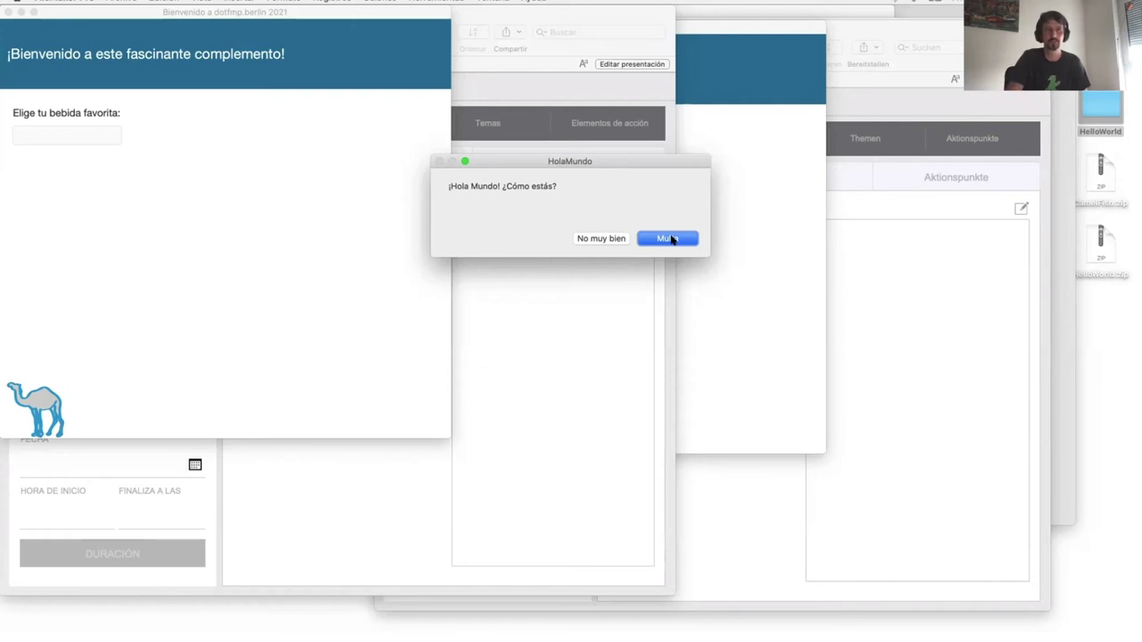
pyautogui.click(603, 237)
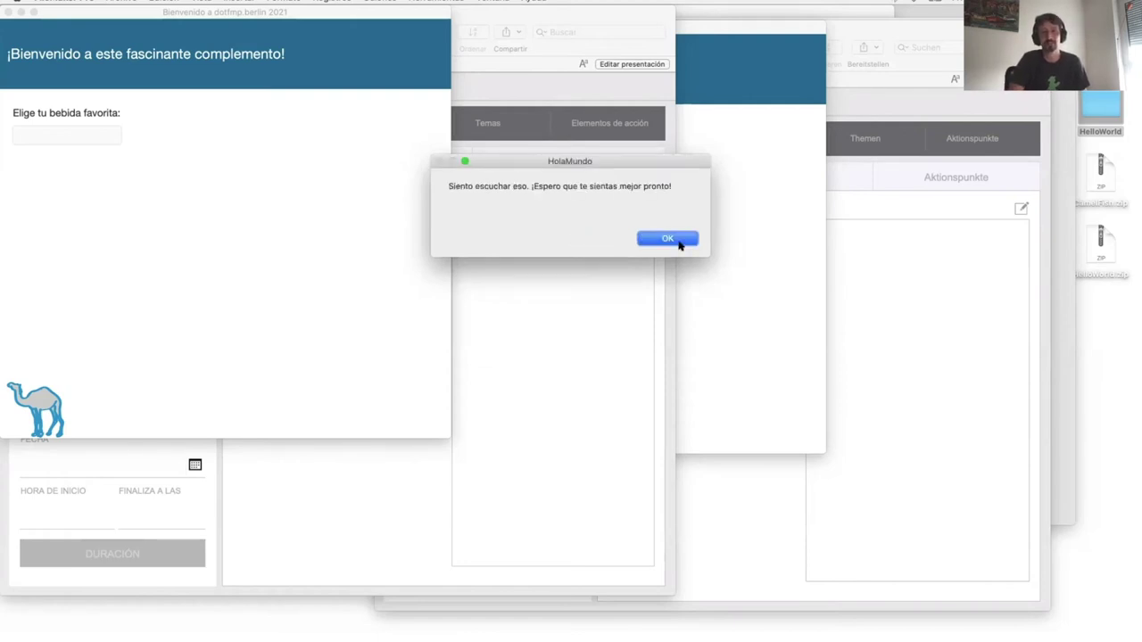
pyautogui.click(667, 239)
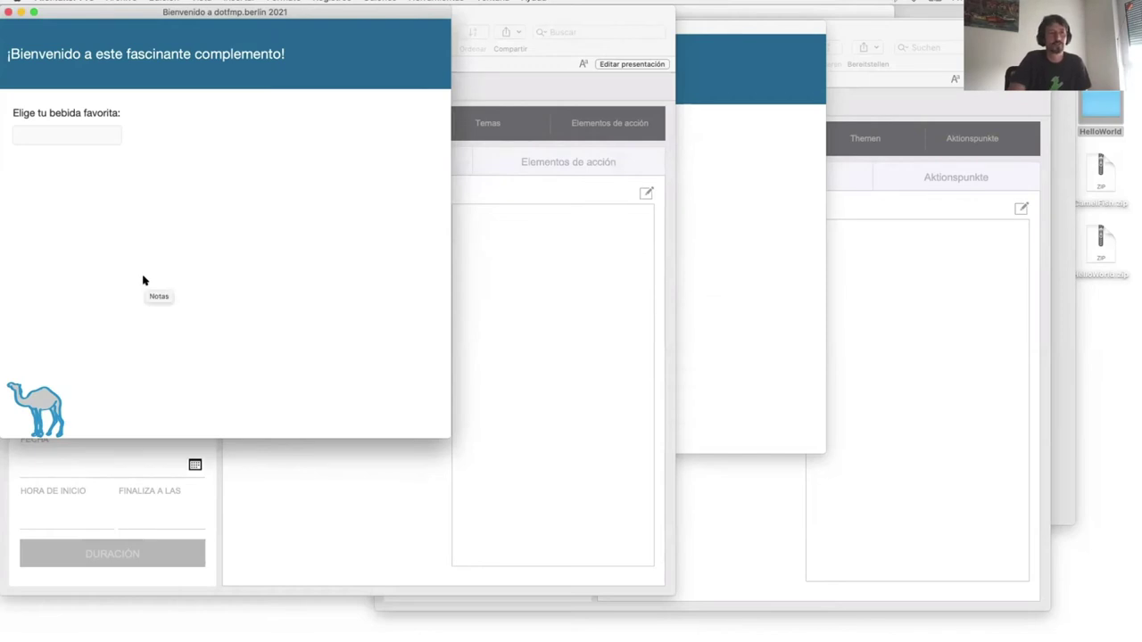
# Step: Run the camel's script in the German welcome window, answering Bottom to the first question and Unterseite to the second, and acknowledge both replies
pyautogui.click(767, 31)
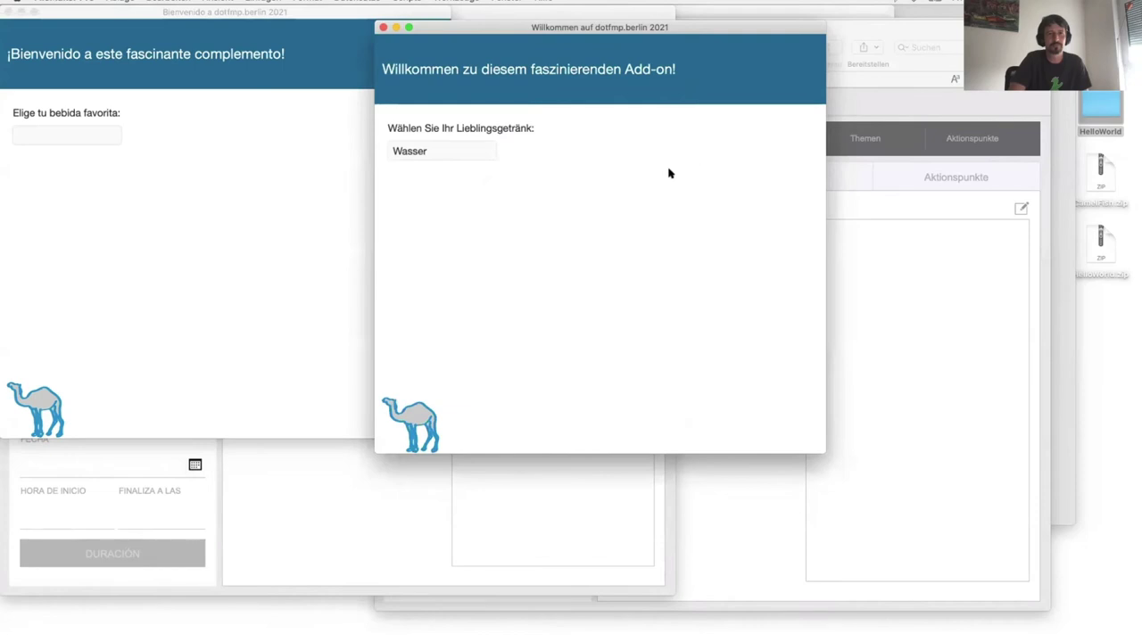
pyautogui.click(420, 412)
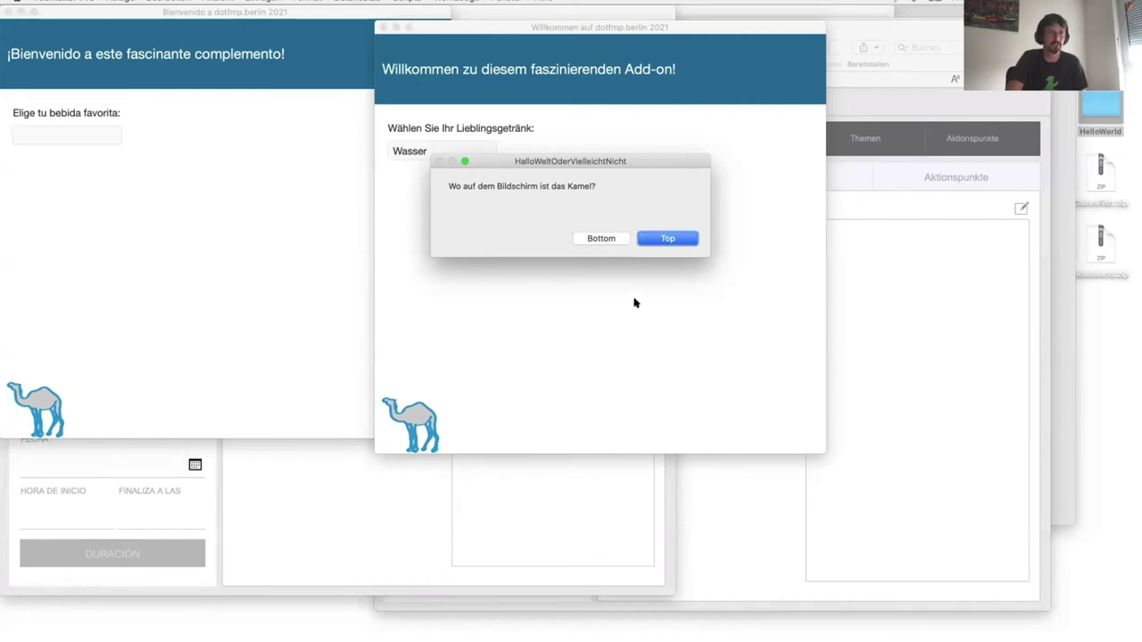
pyautogui.click(606, 237)
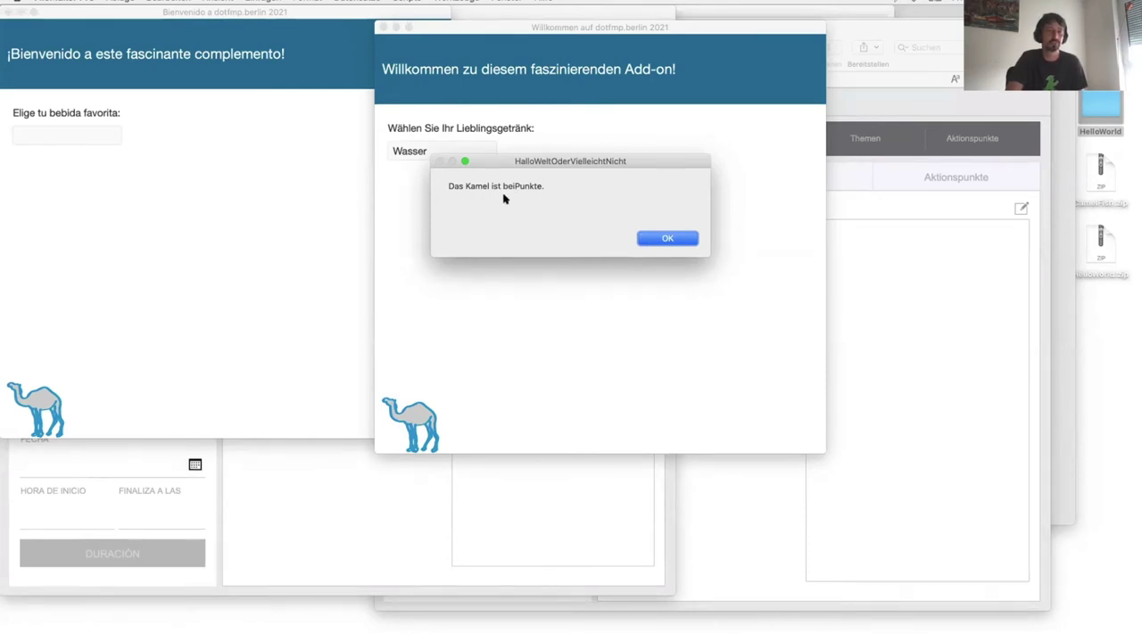
pyautogui.click(681, 240)
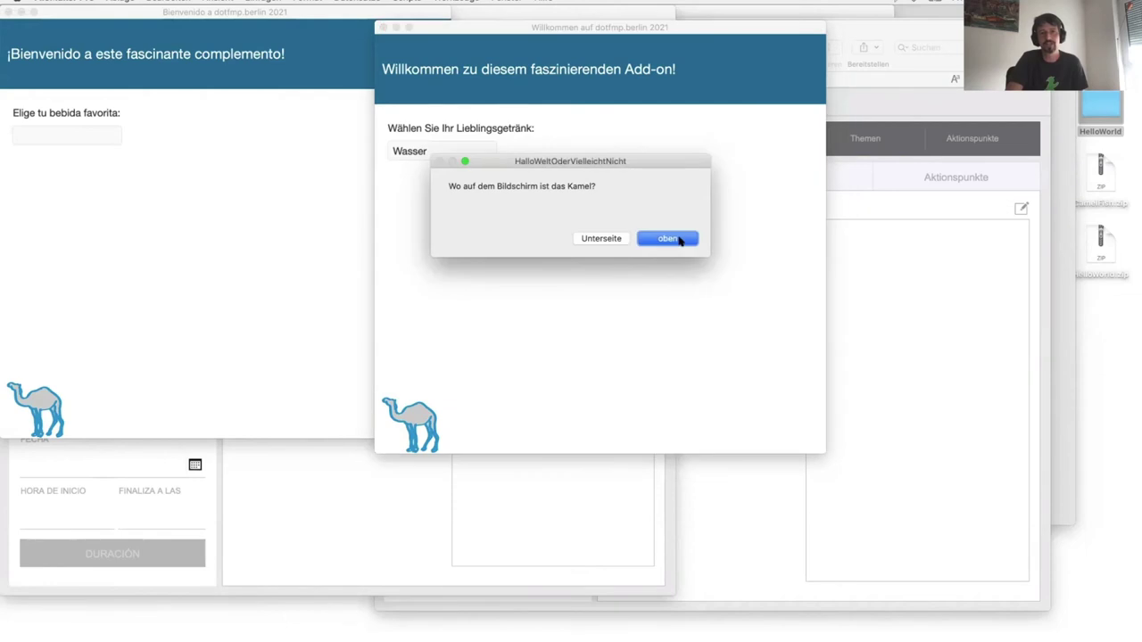
pyautogui.click(603, 239)
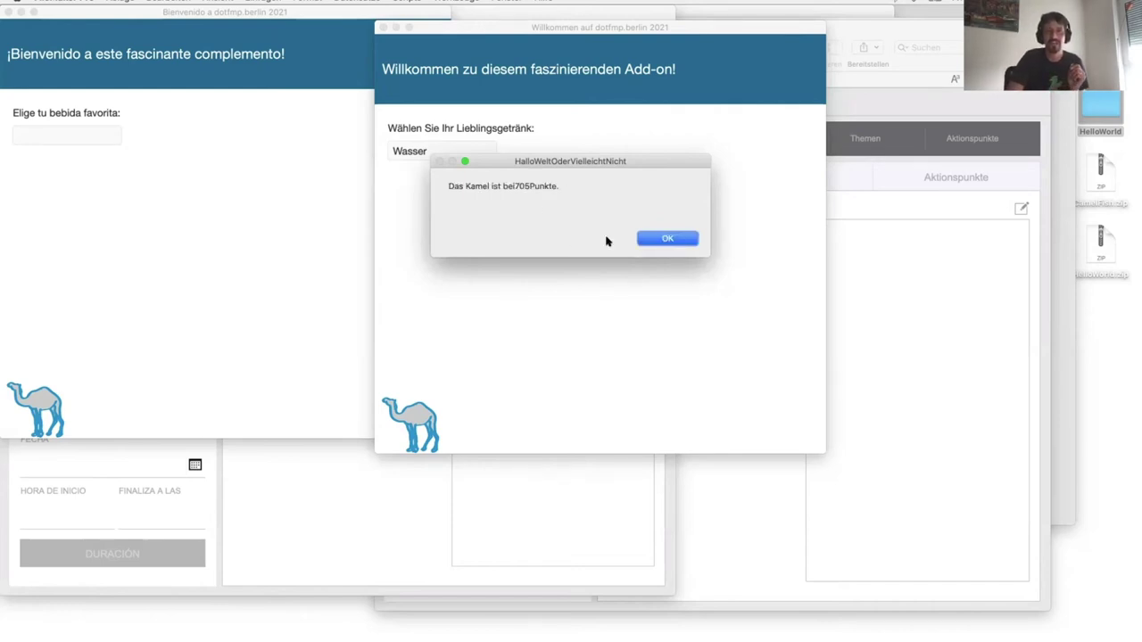
pyautogui.click(667, 239)
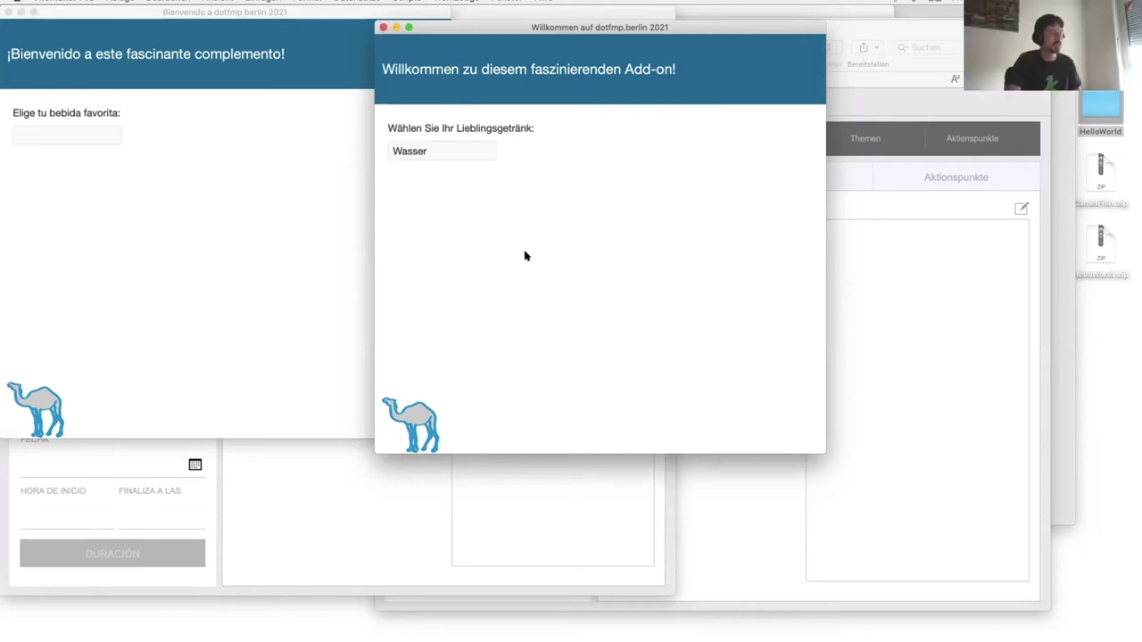
# Step: Open the HalloWeltOderVielleichtNicht script and examine the options of the $FirstButtonString variable and of the second question dialog without changing them
pyautogui.press('super+shift+s')
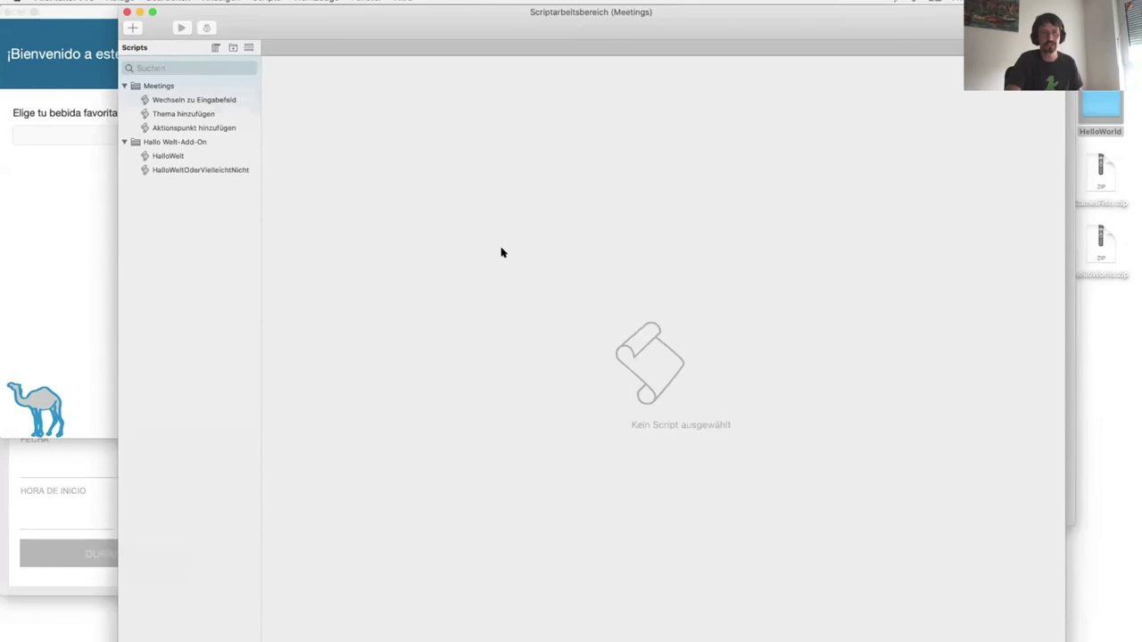
pyautogui.click(227, 169)
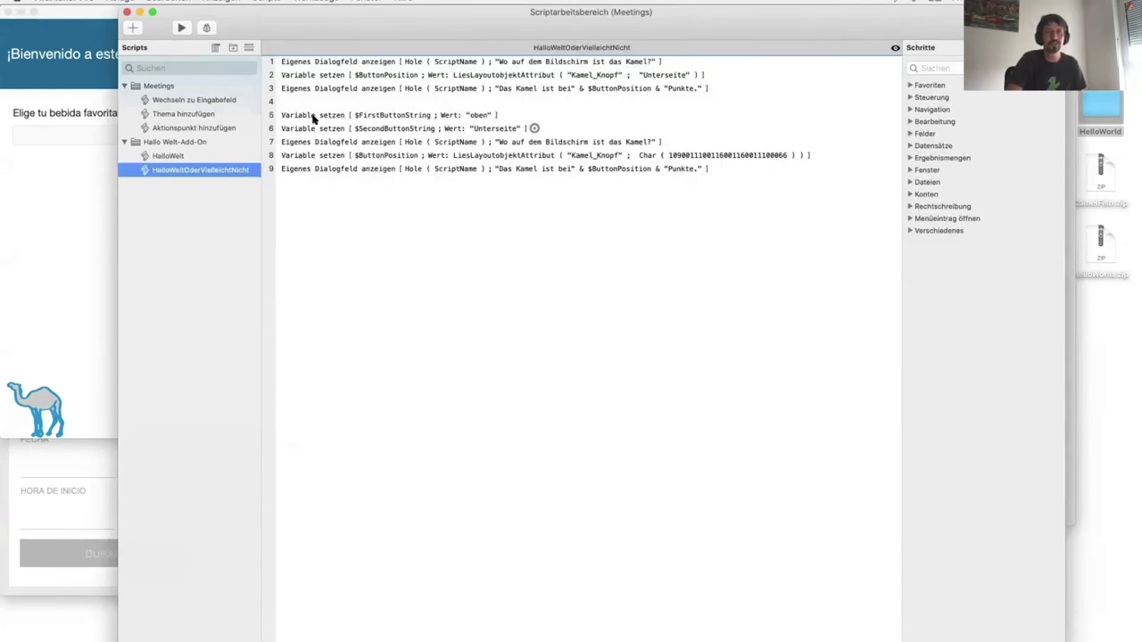
pyautogui.doubleClick(313, 116)
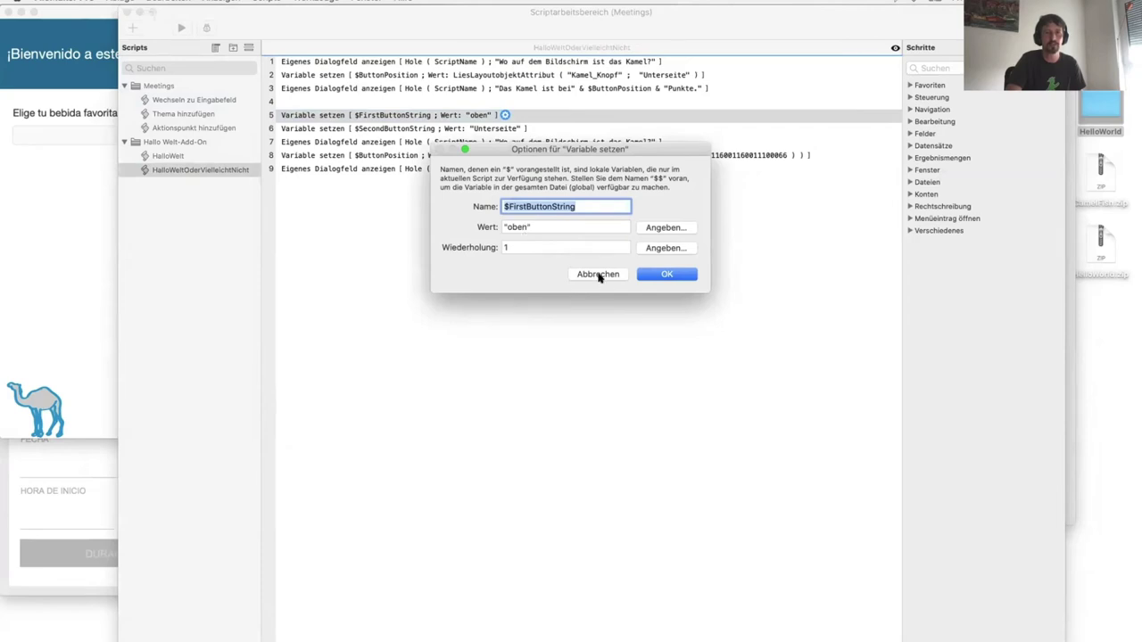
pyautogui.click(598, 274)
pyautogui.doubleClick(560, 142)
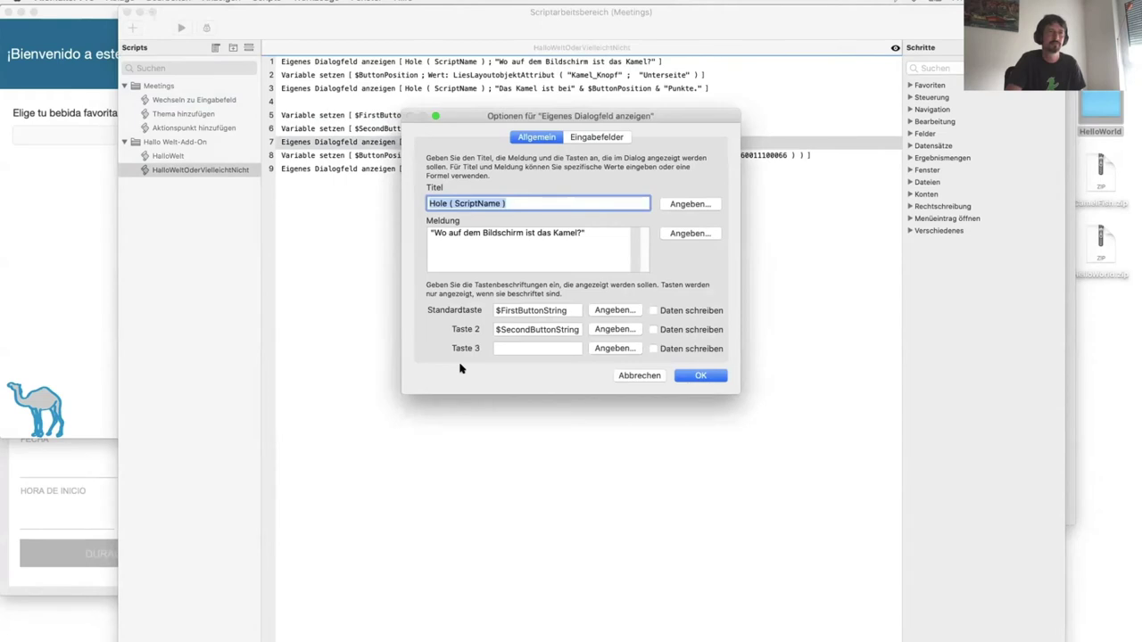
pyautogui.click(641, 376)
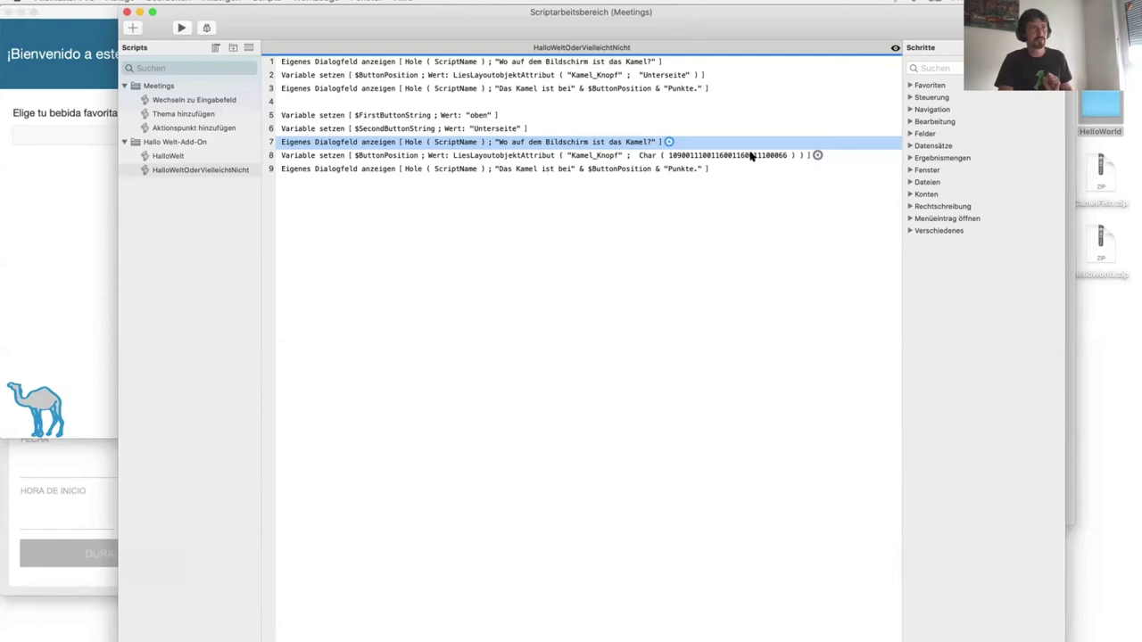
# Step: Examine the formula of the $ButtonPosition variable in script line 8 without changing it, and close the Script Workspace
pyautogui.doubleClick(750, 156)
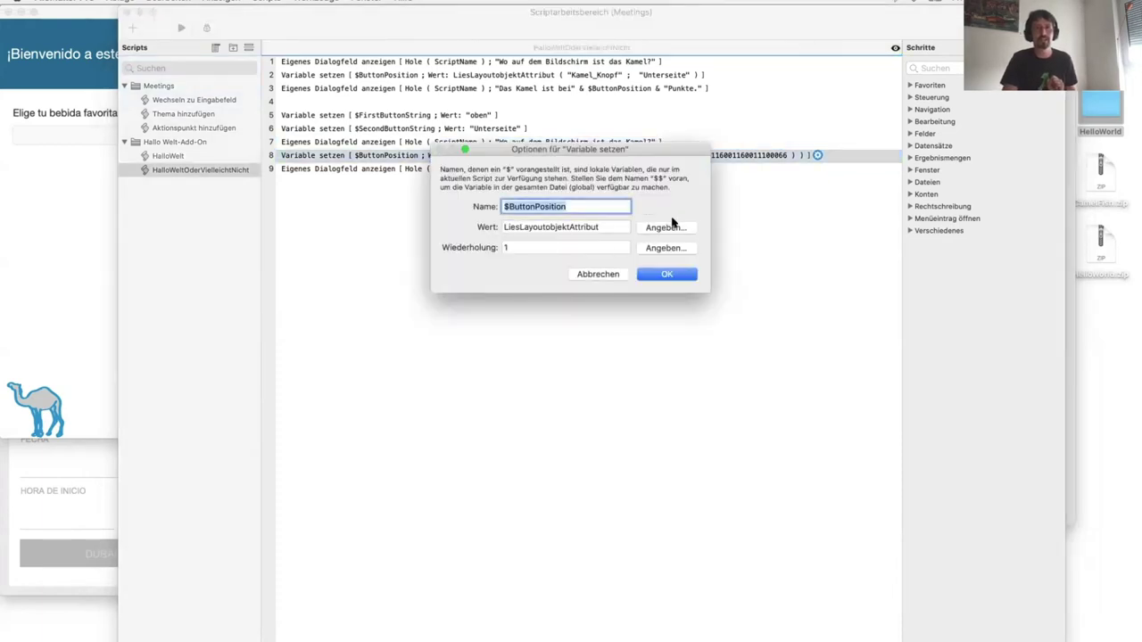
pyautogui.click(672, 227)
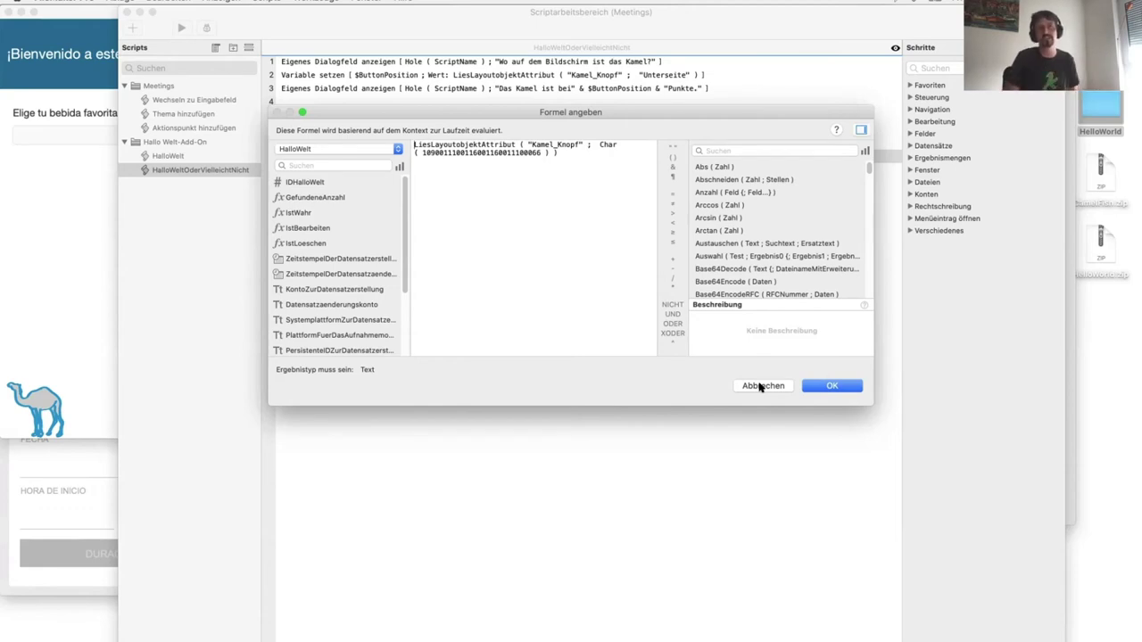
pyautogui.click(759, 386)
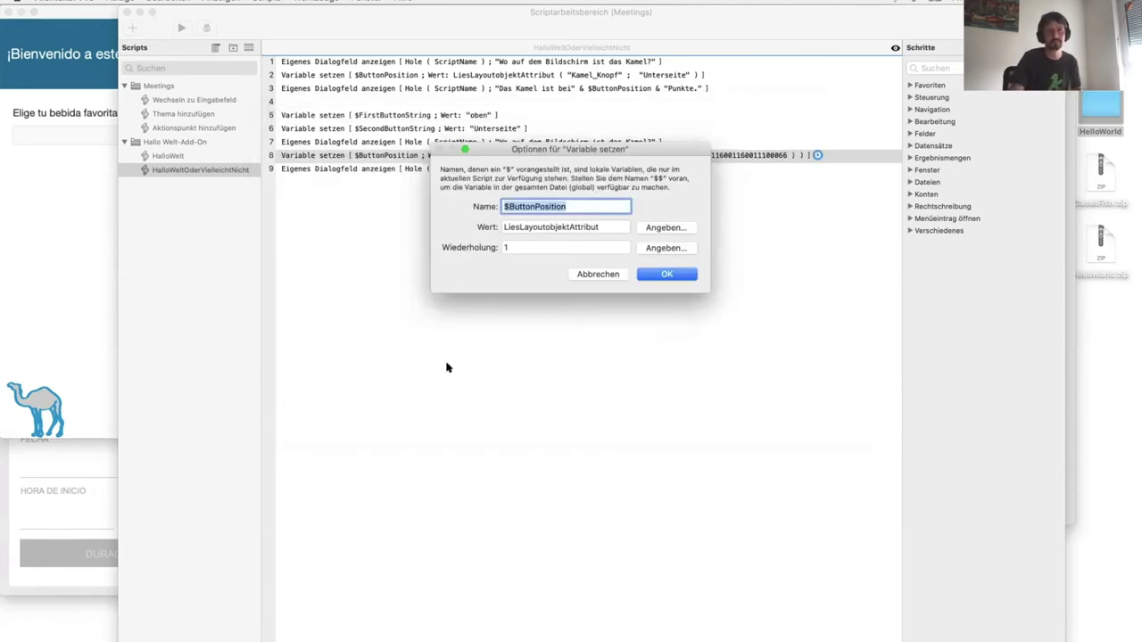
pyautogui.click(596, 276)
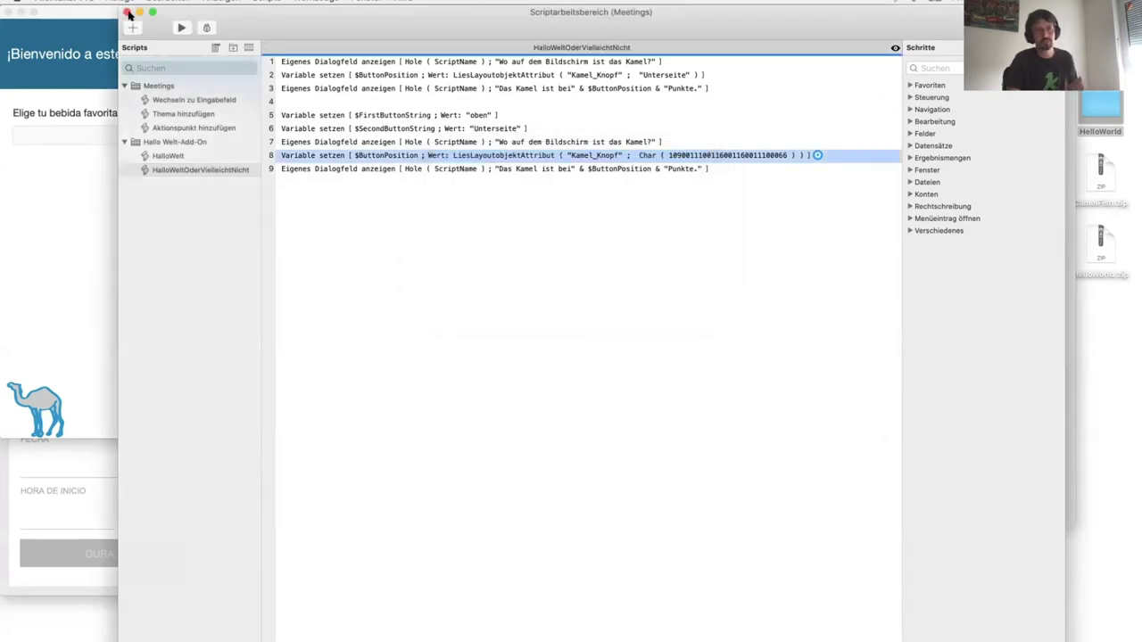
pyautogui.click(126, 14)
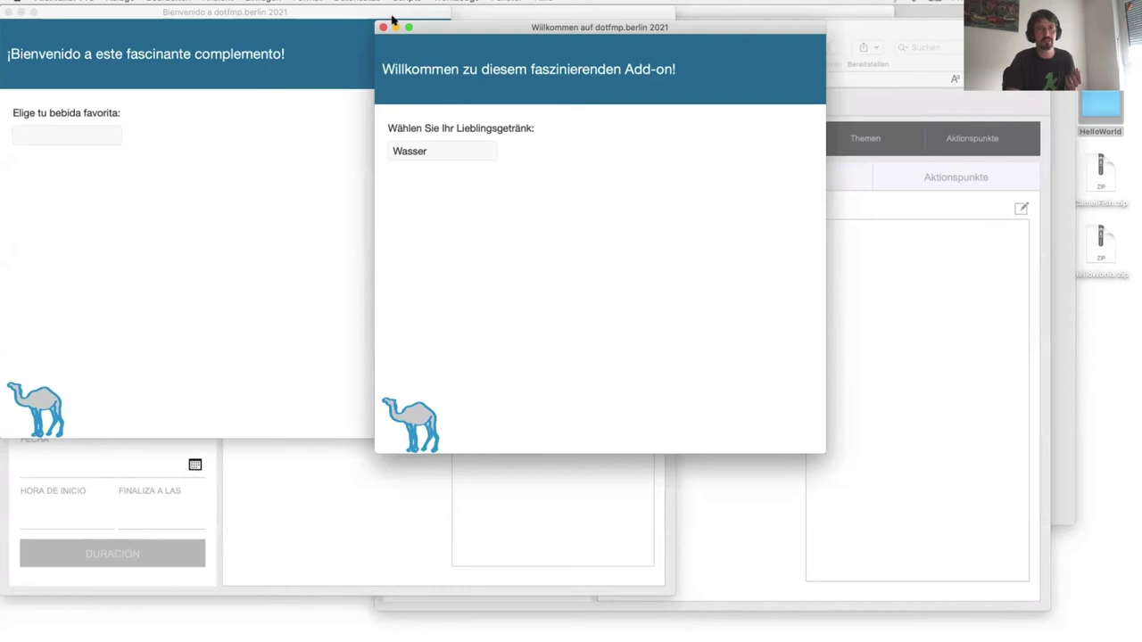
# Step: Move the Spanish welcome window over the lower part of the German one and switch to the CamelFish file
pyautogui.moveTo(279, 13); pyautogui.dragTo(690, 165)
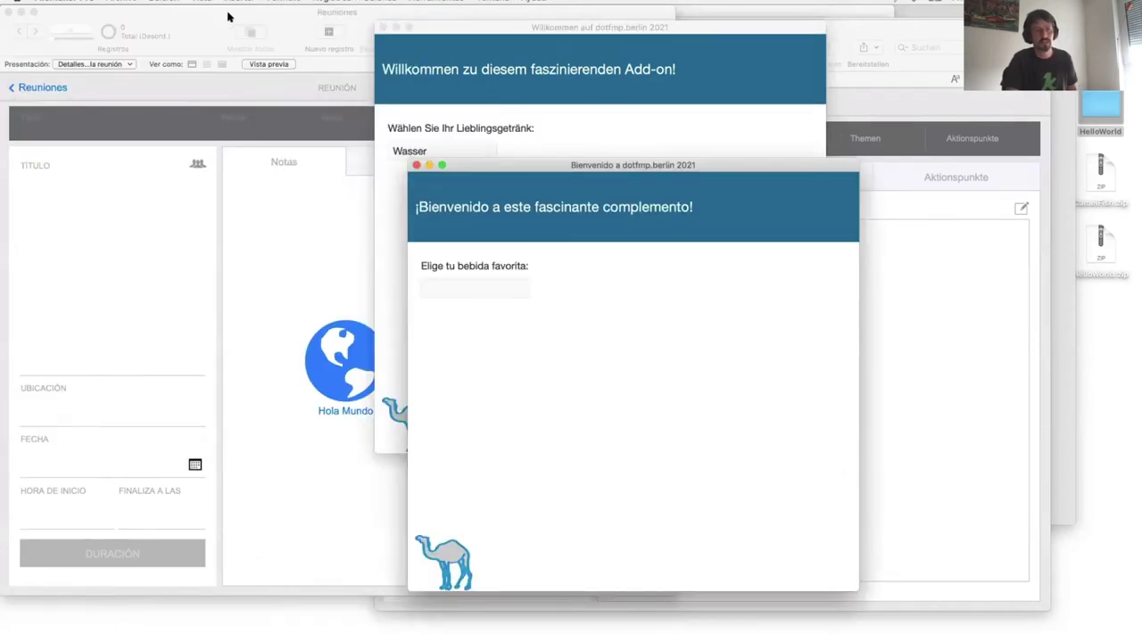
pyautogui.press('super+Tab')
pyautogui.press('super+Tab')
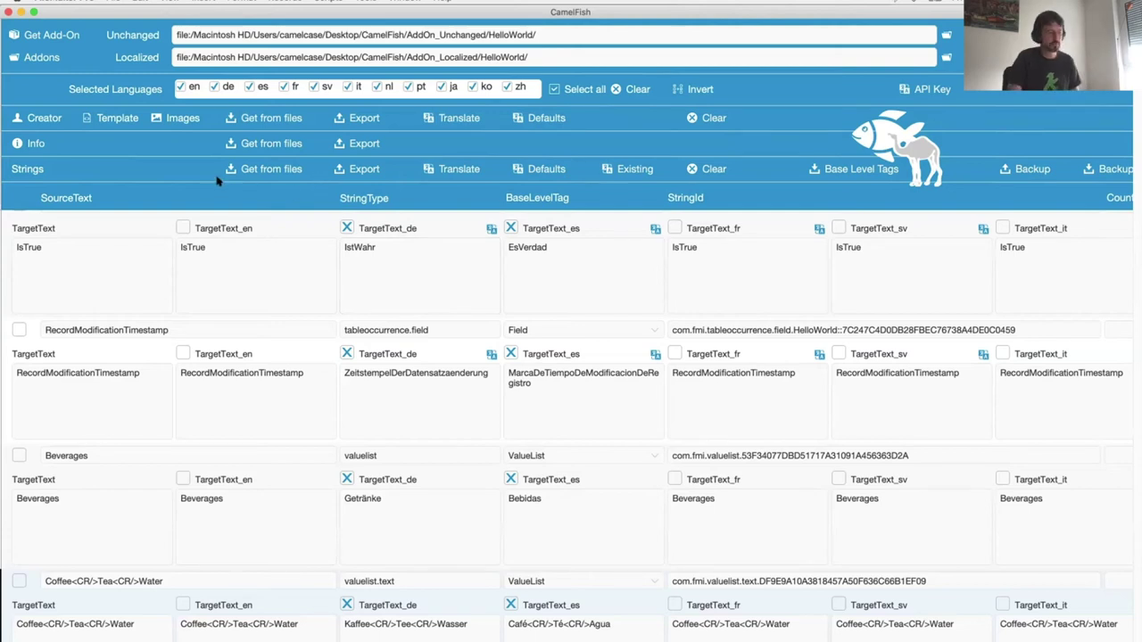
# Step: Open info_en.json from the unchanged HelloWorld add-on folder in Visual Studio Code, allow Desktop access, view its contents and return to the folder
pyautogui.click(947, 35)
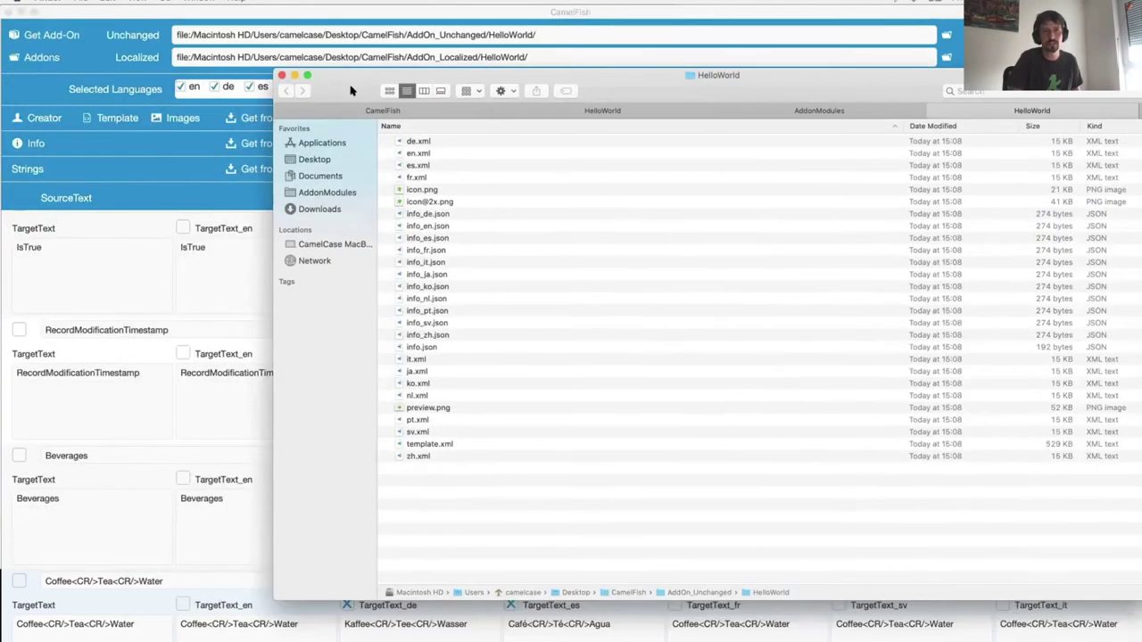
pyautogui.click(419, 140)
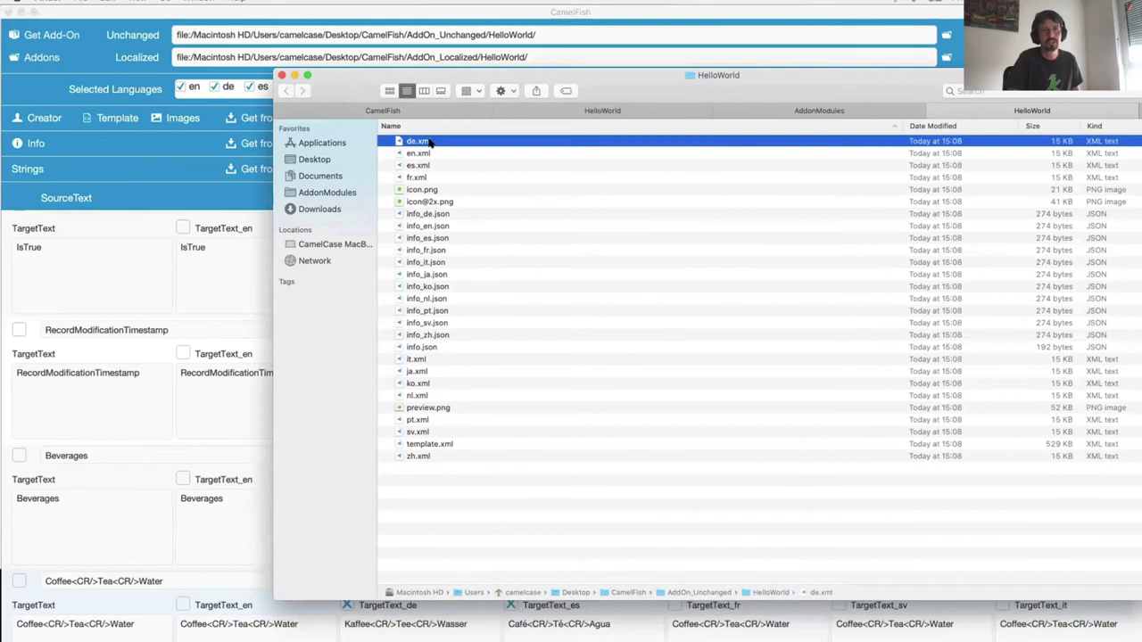
pyautogui.click(404, 225)
pyautogui.rightClick(404, 225)
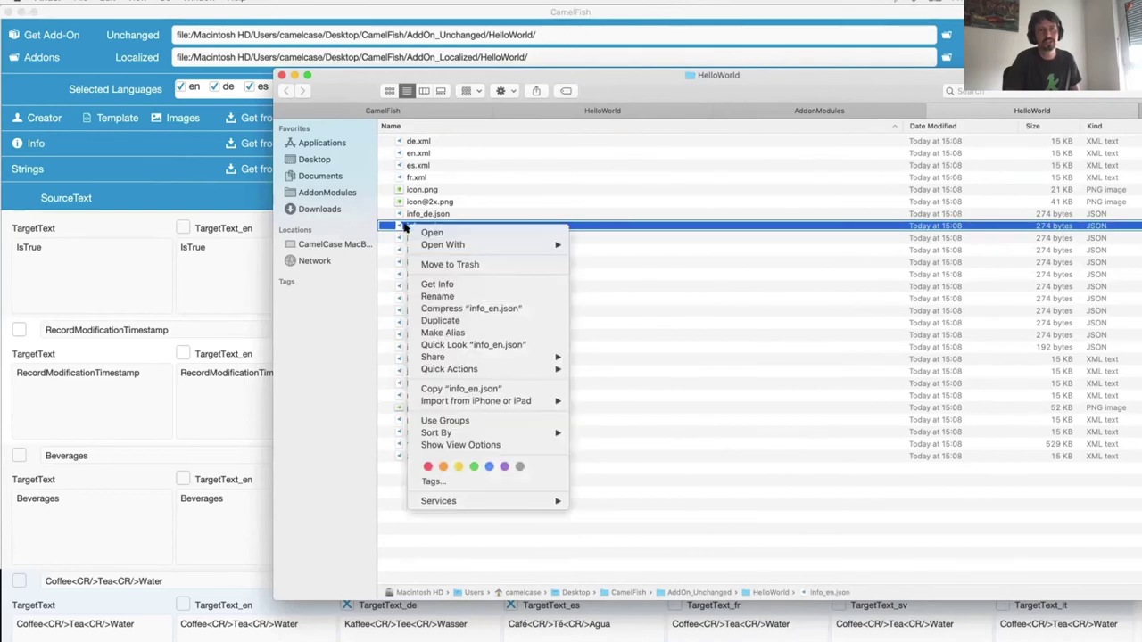
pyautogui.moveTo(460, 246)
pyautogui.click(618, 236)
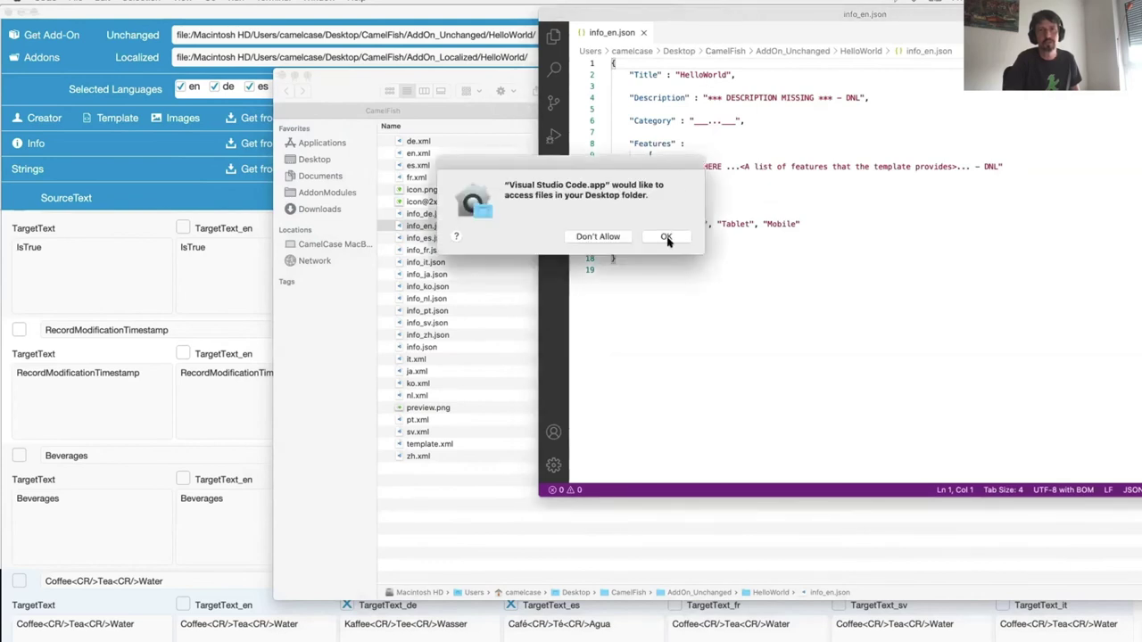
pyautogui.click(667, 237)
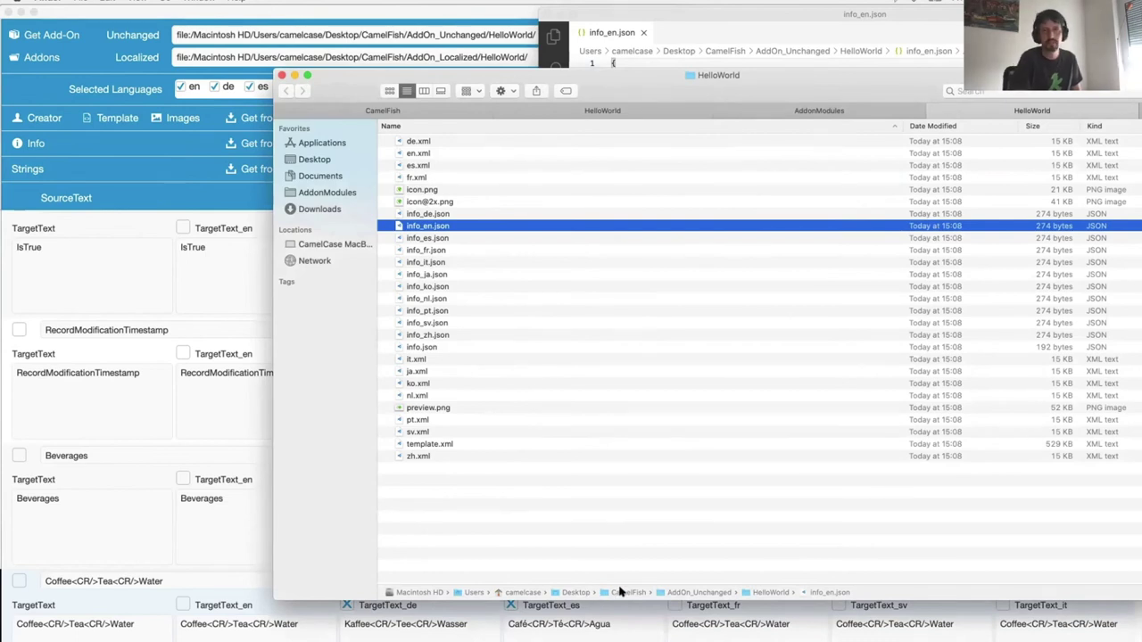
pyautogui.click(806, 11)
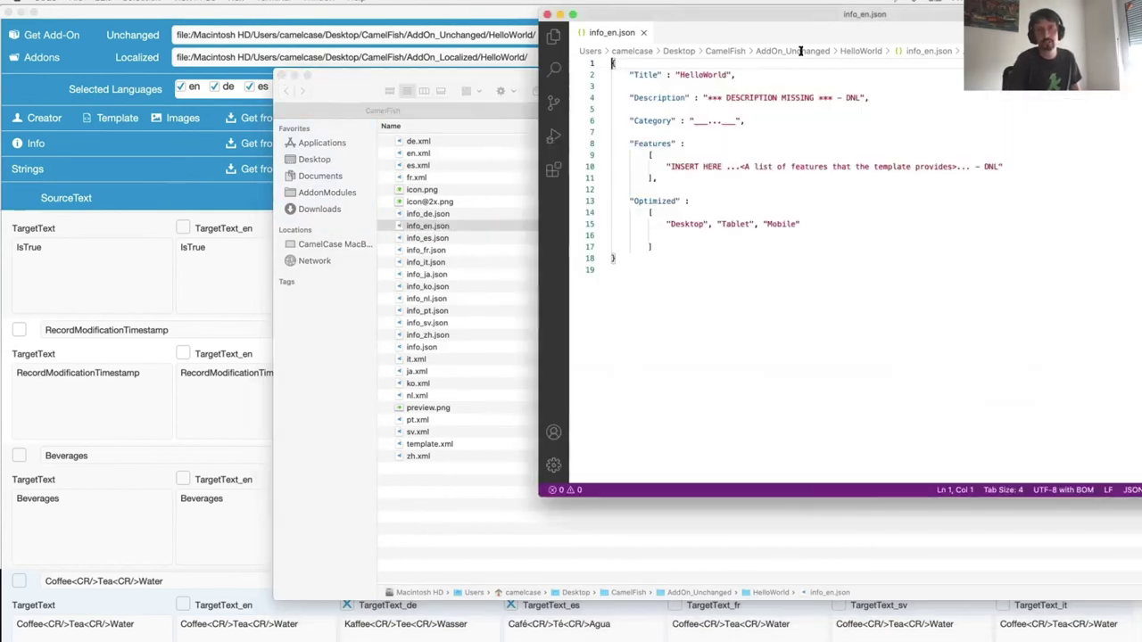
pyautogui.click(285, 349)
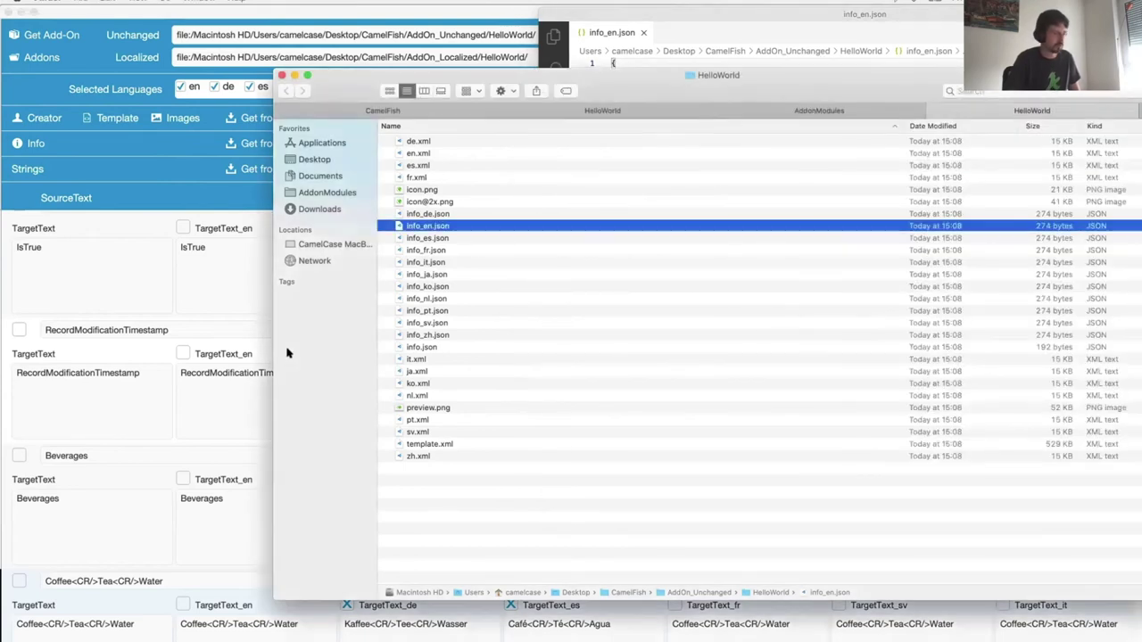
# Step: Open info_de.json from the HelloWorld folder inside AddOn_Localized in Visual Studio Code and view its contents
pyautogui.press('super+Up')
pyautogui.press('super+Up')
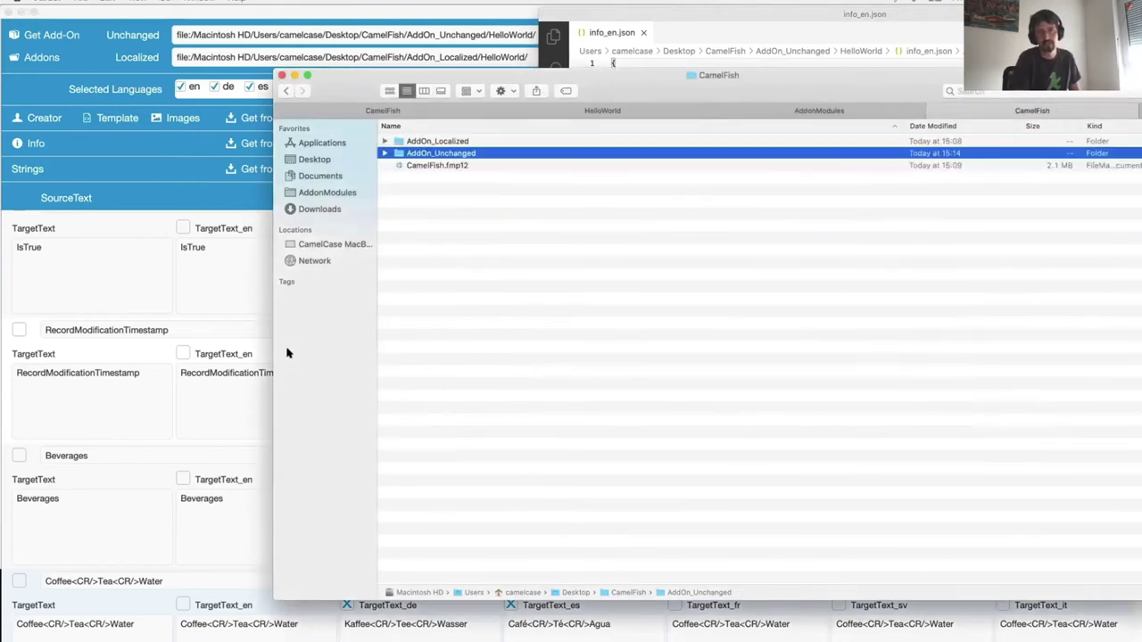
pyautogui.press('Up')
pyautogui.press('super+Down')
pyautogui.press('Down')
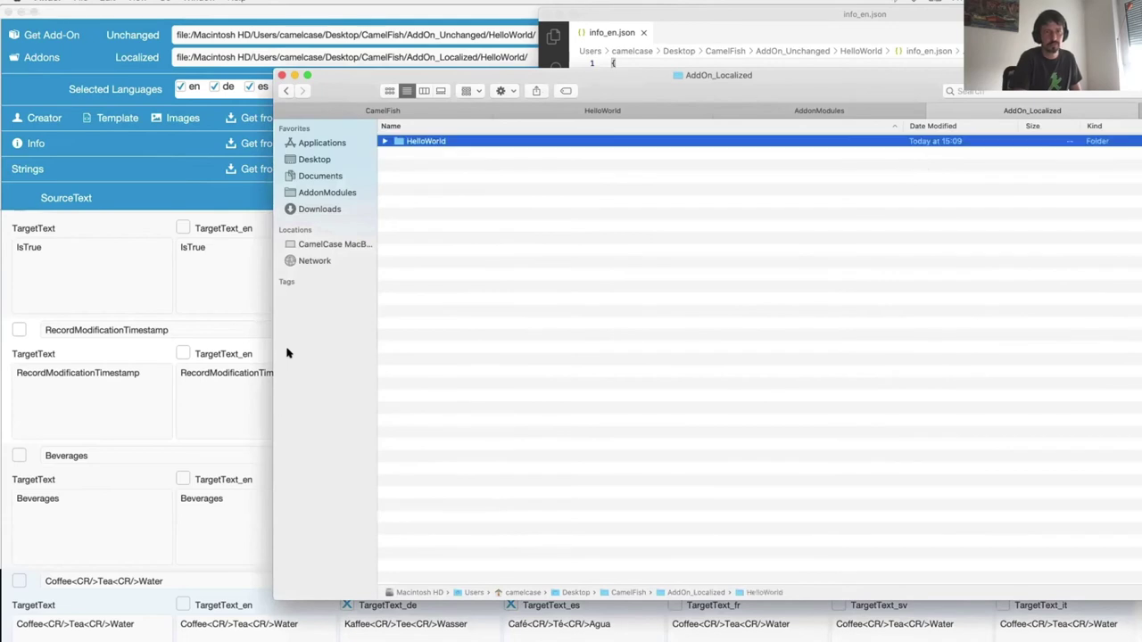
pyautogui.press('super+Down')
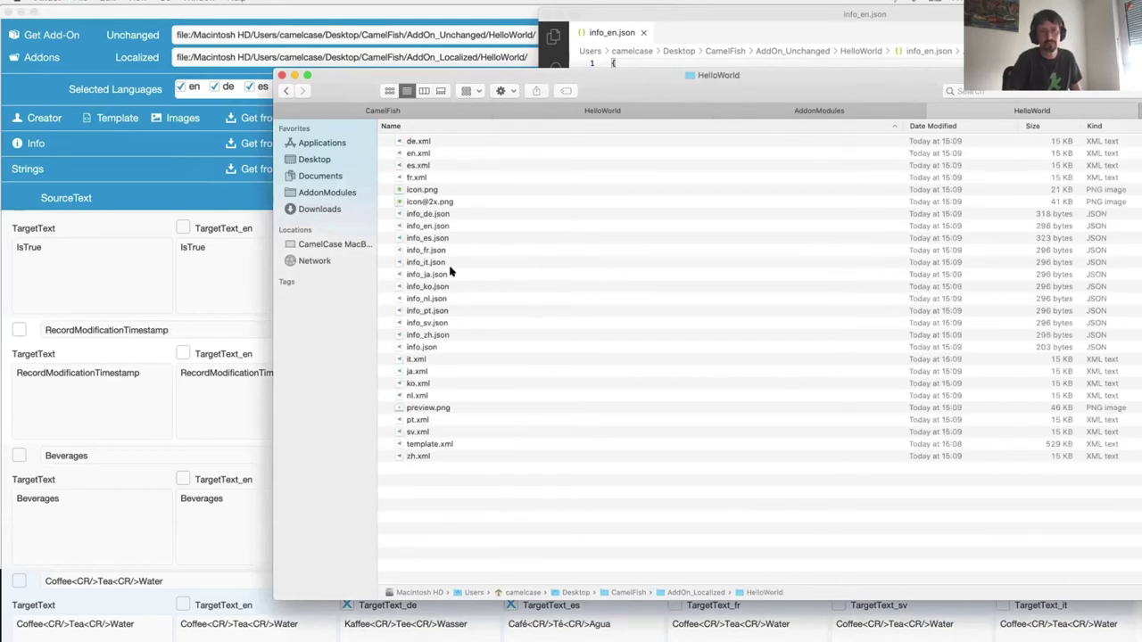
pyautogui.rightClick(457, 214)
pyautogui.moveTo(535, 230)
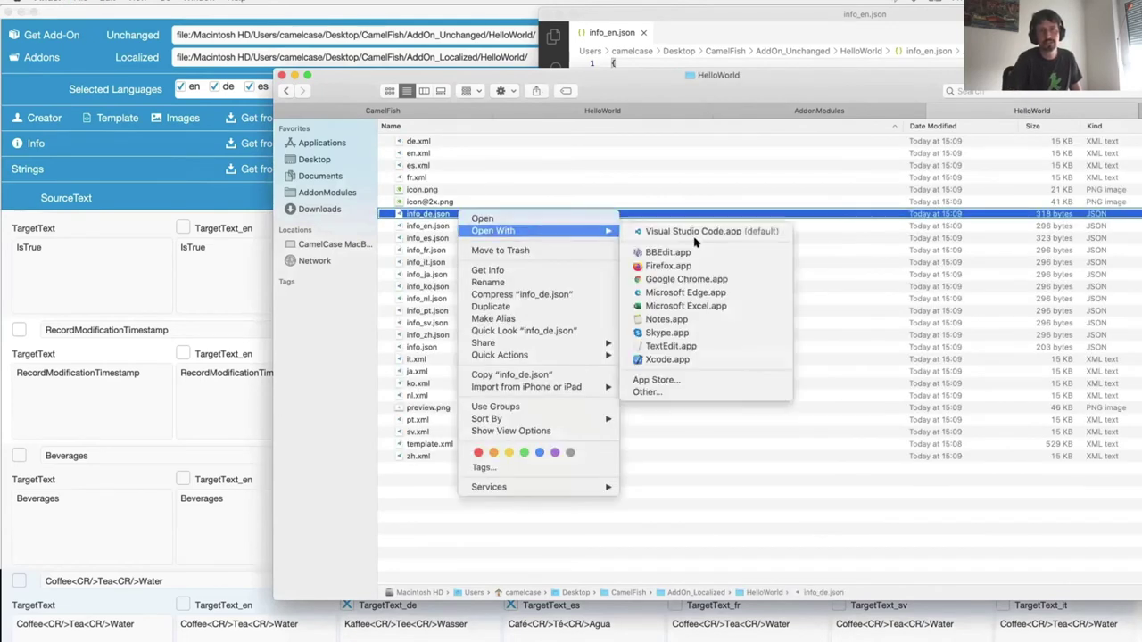
pyautogui.click(697, 232)
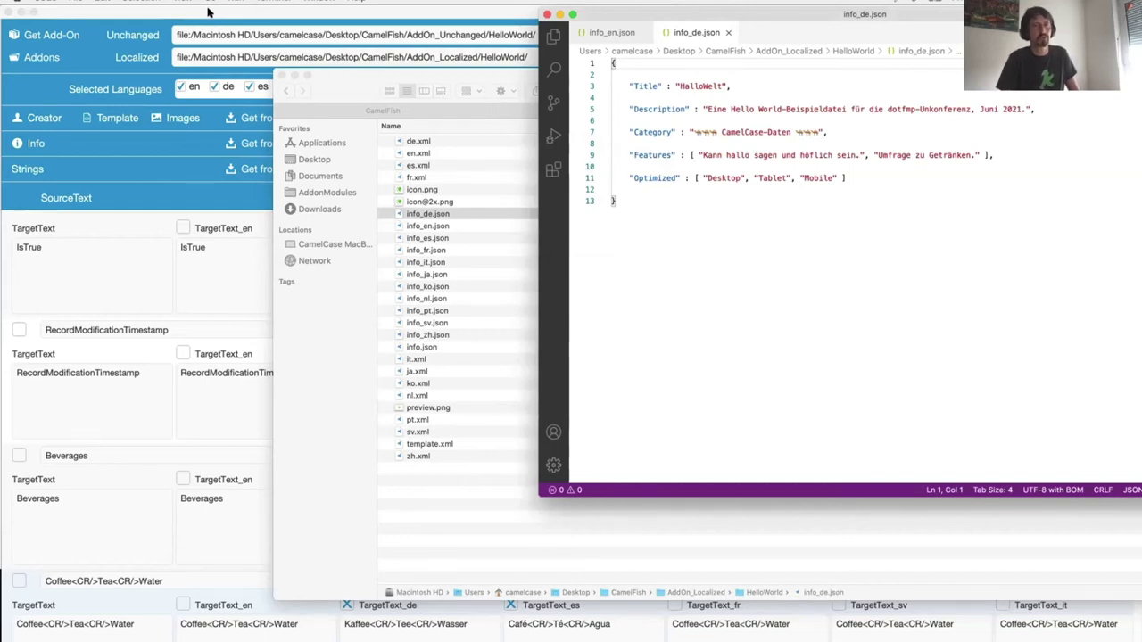
# Step: Switch to CamelFish, examine the $GeneralInfo variable options in the ExportLocalized script without changing them, and close the Script Workspace
pyautogui.press('super+Tab')
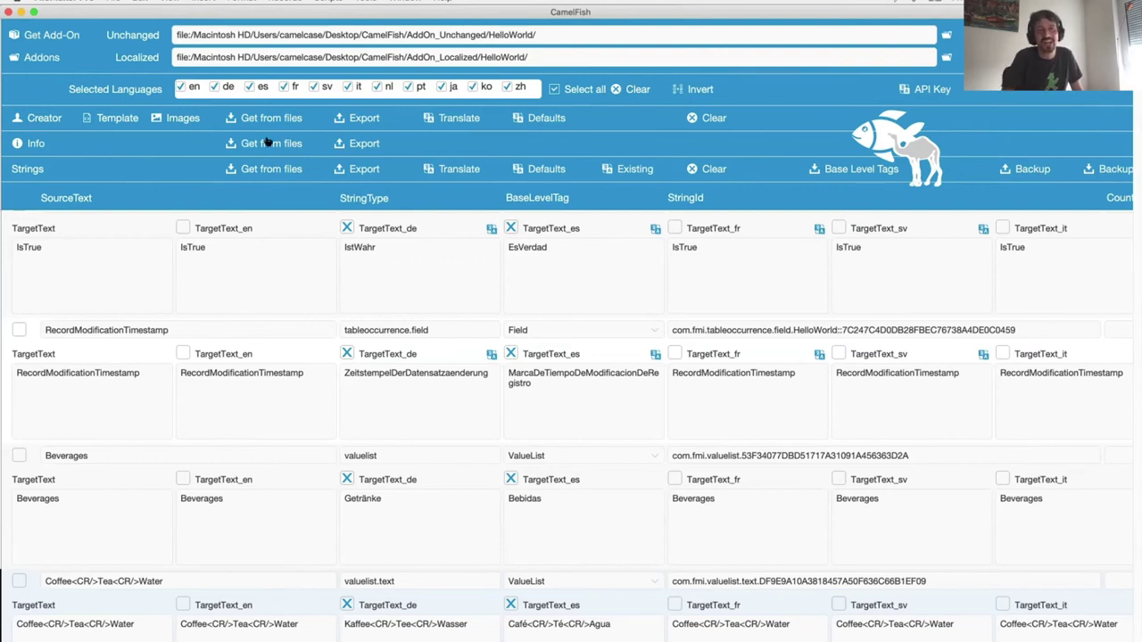
pyautogui.press('super+shift+s')
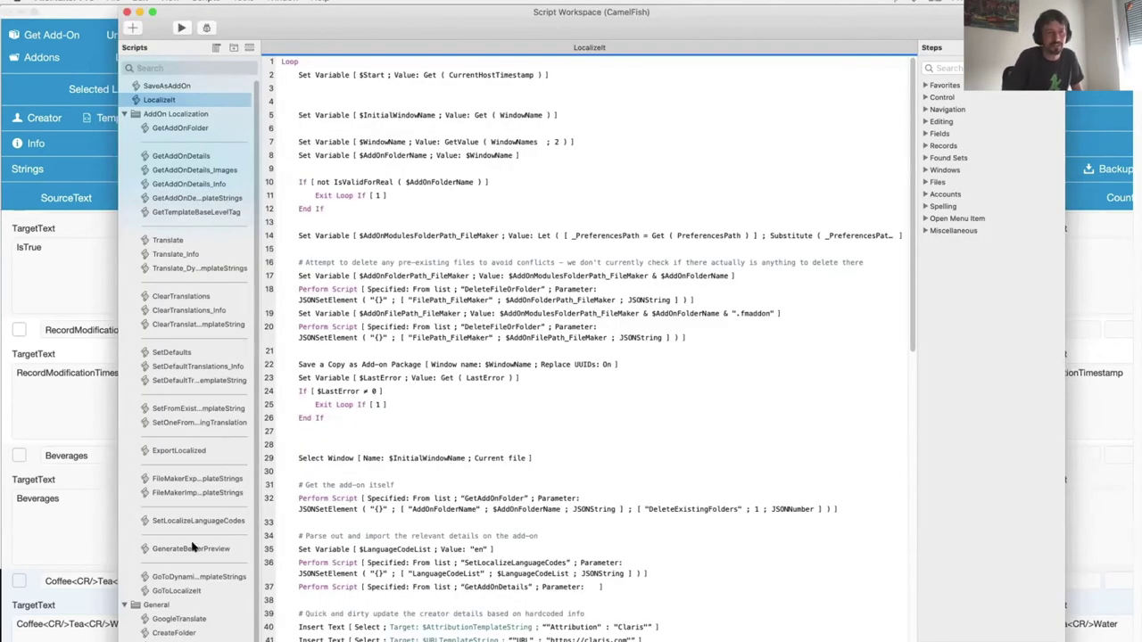
pyautogui.click(178, 450)
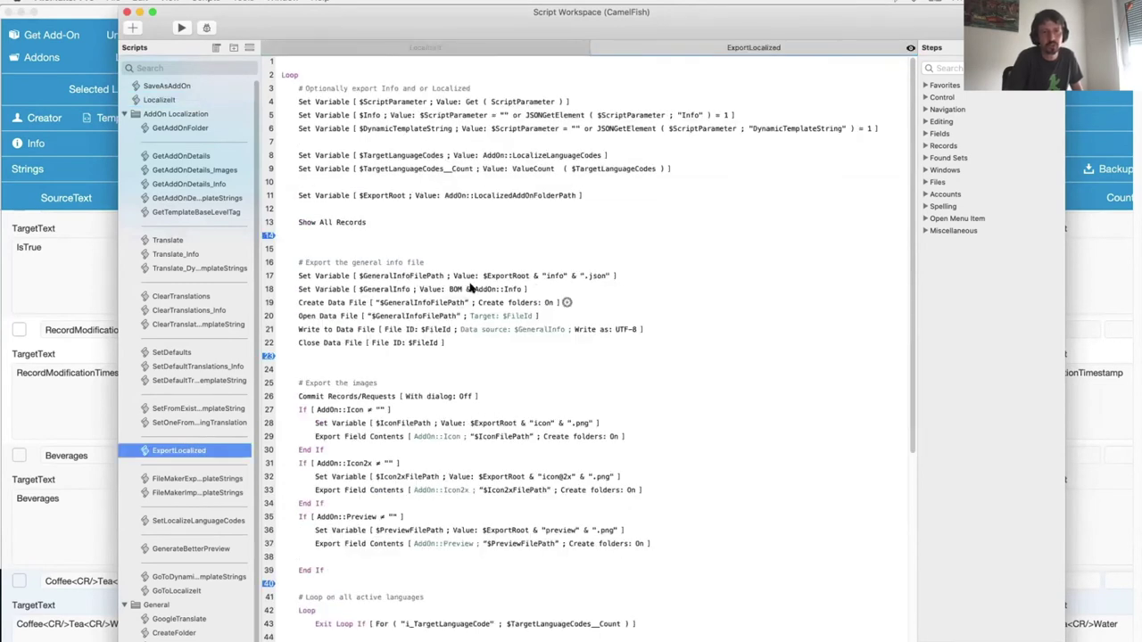
pyautogui.scroll(-1, 465, 306)
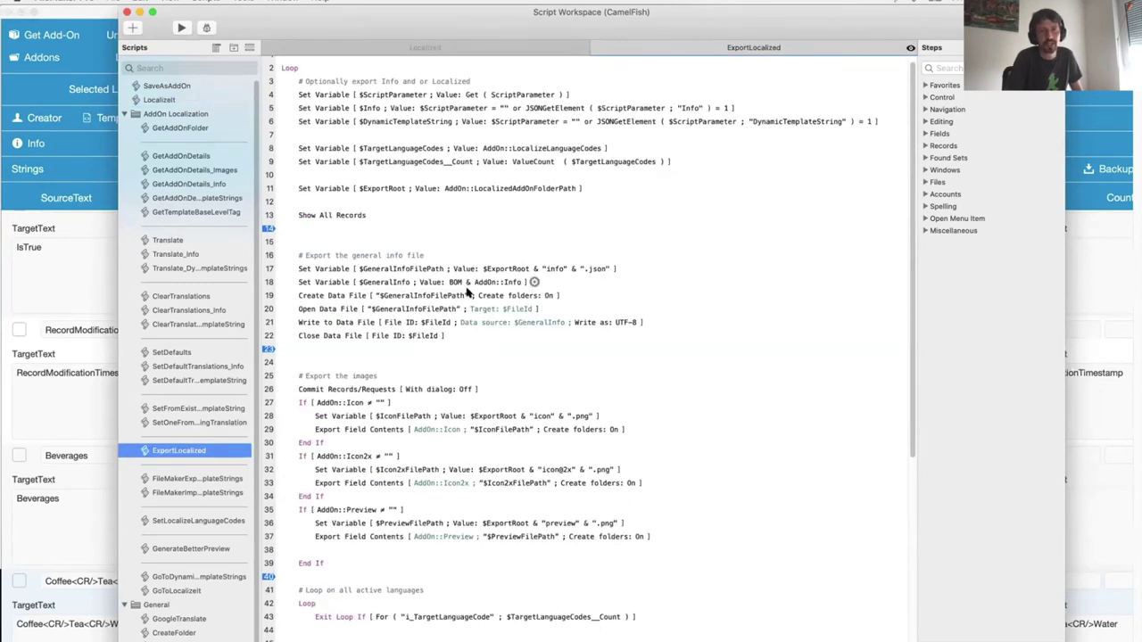
pyautogui.doubleClick(457, 284)
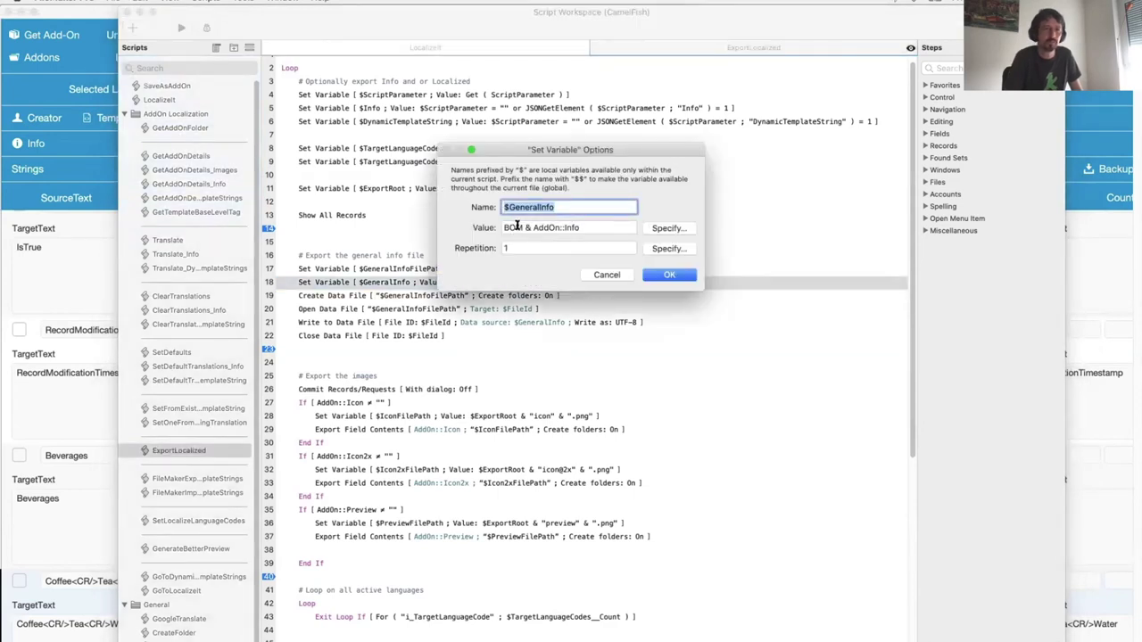
pyautogui.click(607, 274)
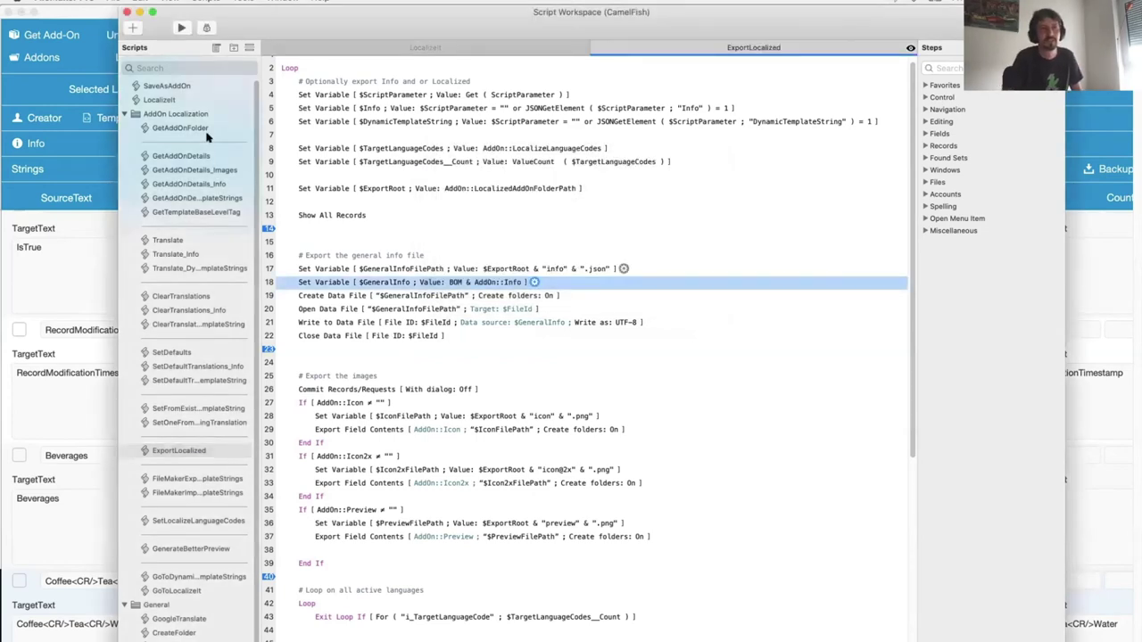
pyautogui.click(127, 11)
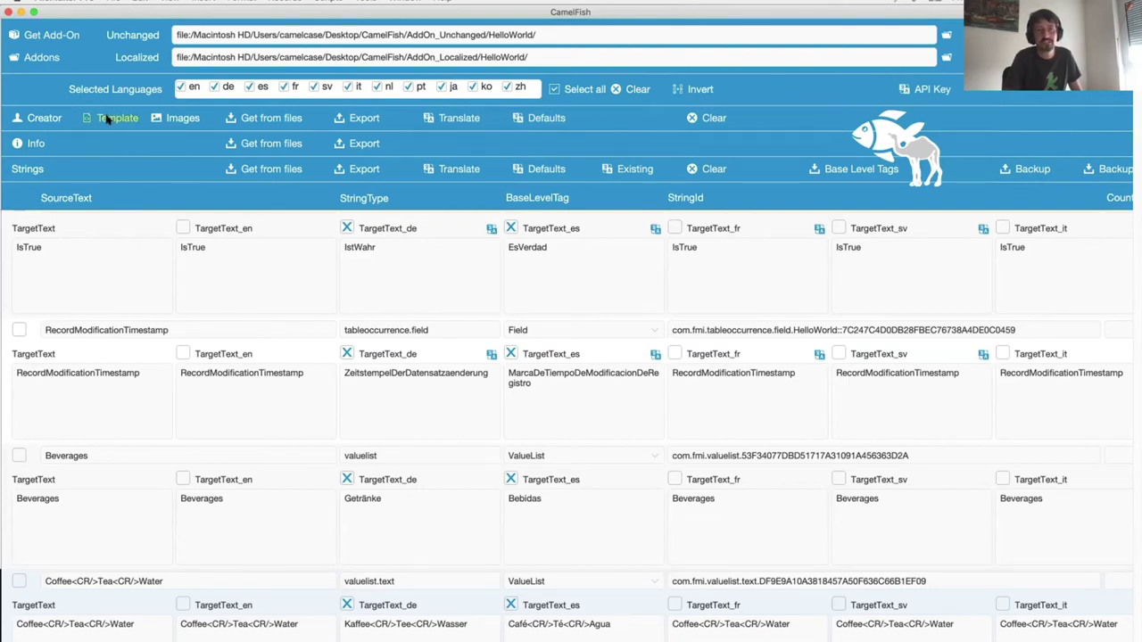
# Step: Sort the add-on's string records by Count in descending order
pyautogui.scroll(5, 770, 420)
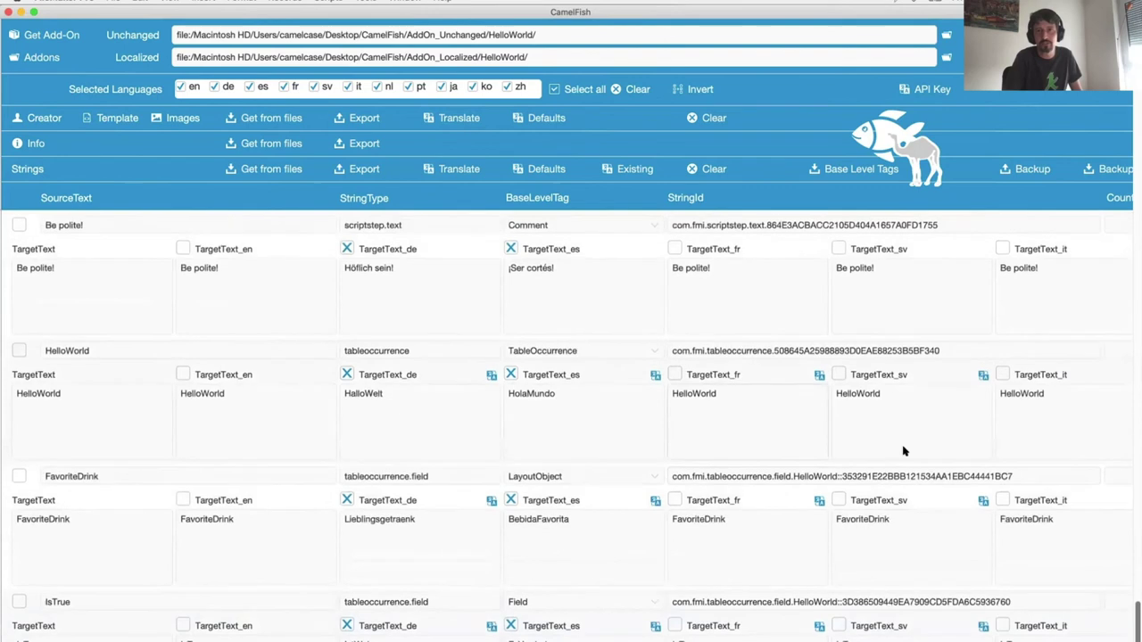
pyautogui.scroll(-5, 725, 352)
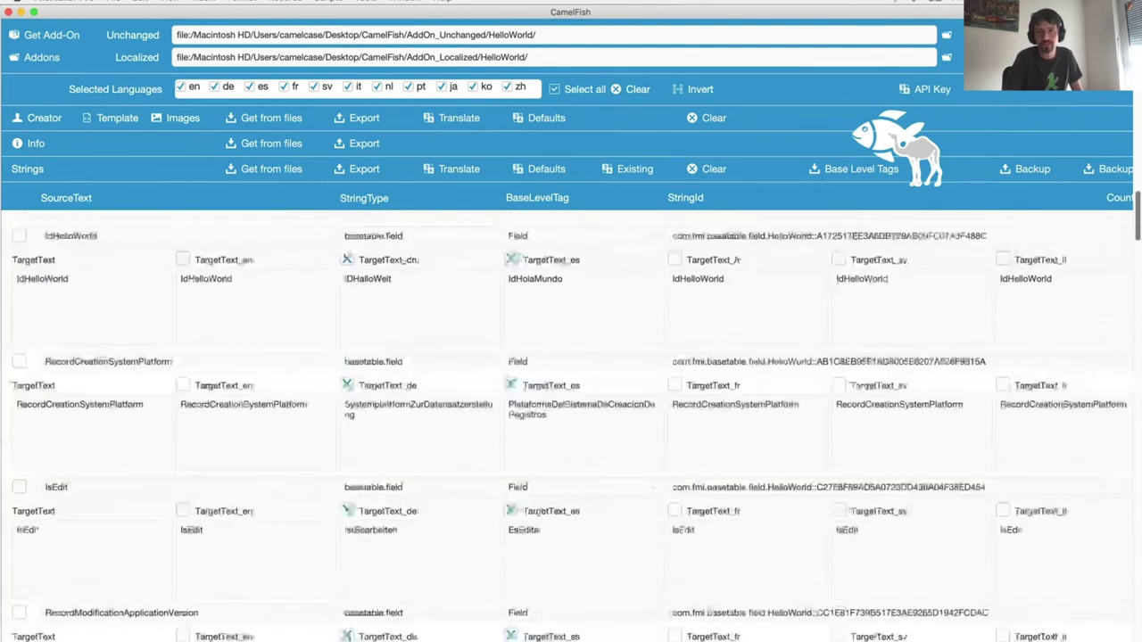
pyautogui.scroll(1, 757, 347)
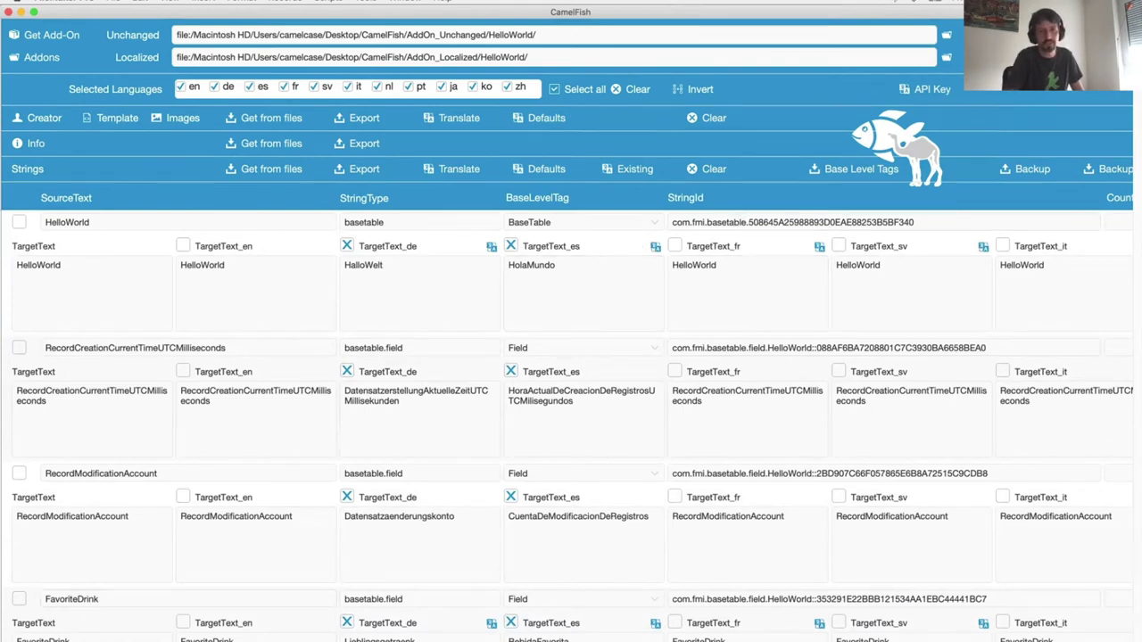
pyautogui.hscroll(3, 571, 357)
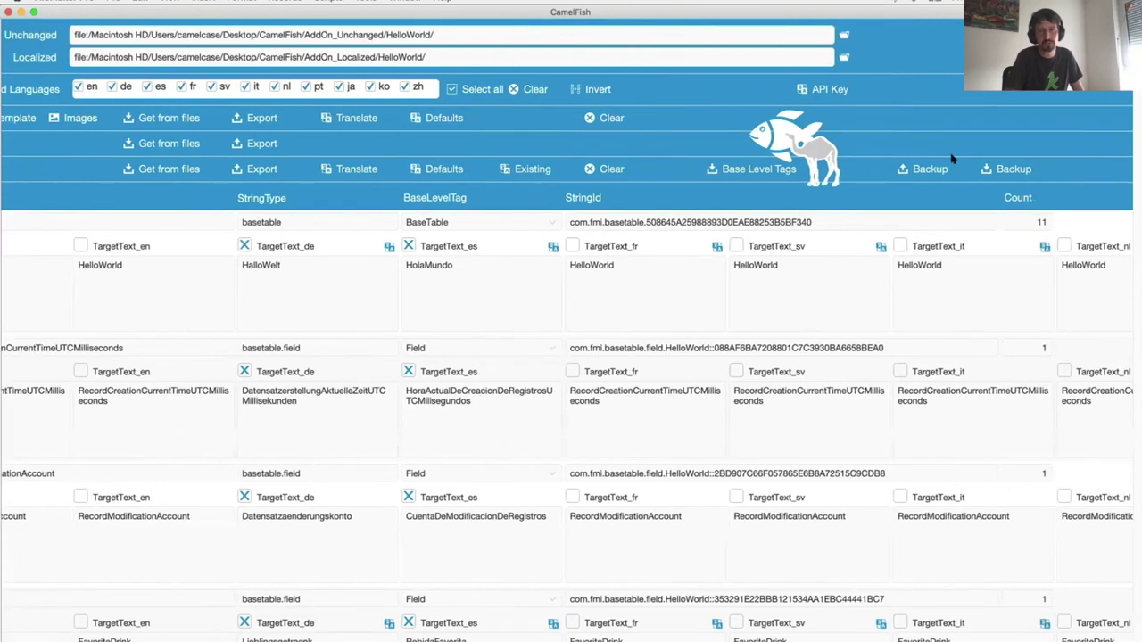
pyautogui.click(1032, 222)
pyautogui.rightClick(1032, 223)
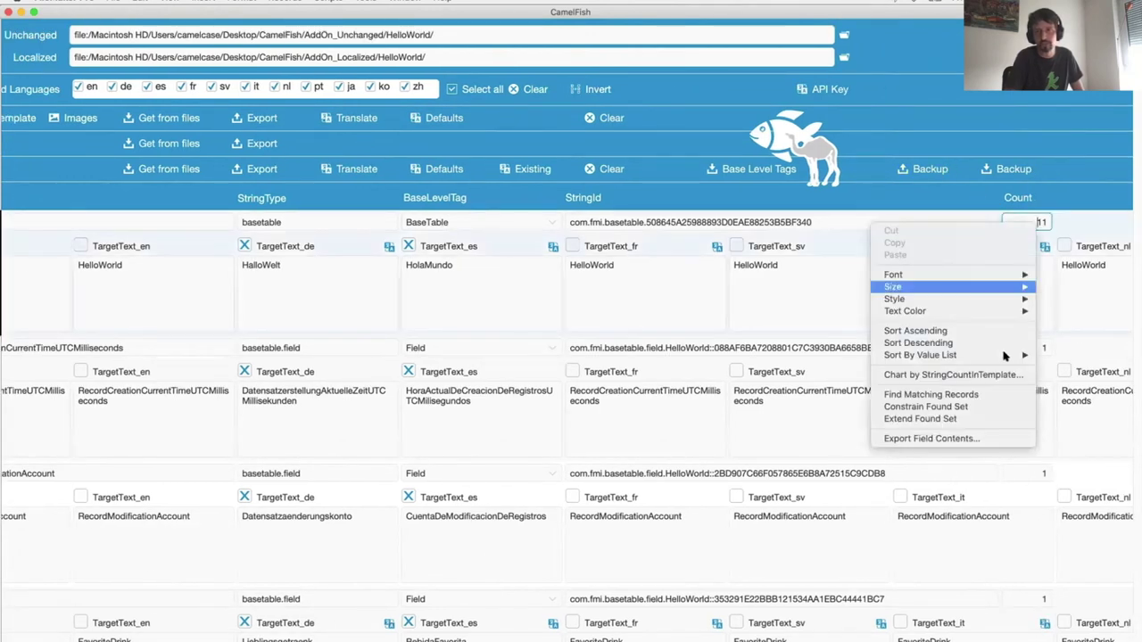
pyautogui.click(988, 348)
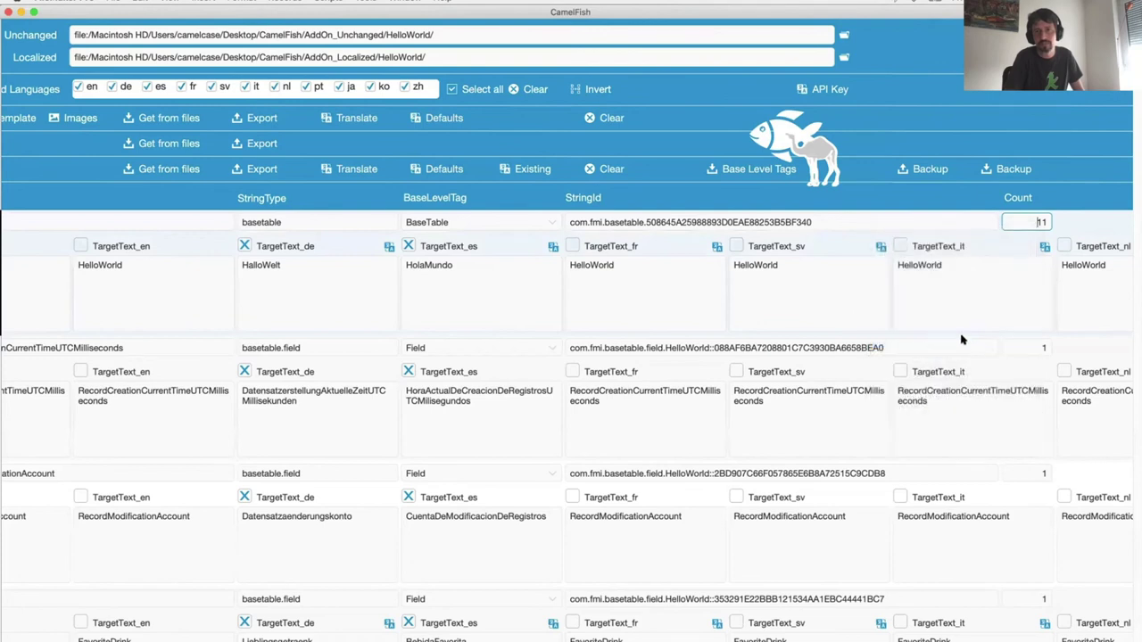
# Step: Look through the sorted string records to compare their Count values, ending back at the first record
pyautogui.scroll(-1, 952, 337)
pyautogui.scroll(-5, 952, 338)
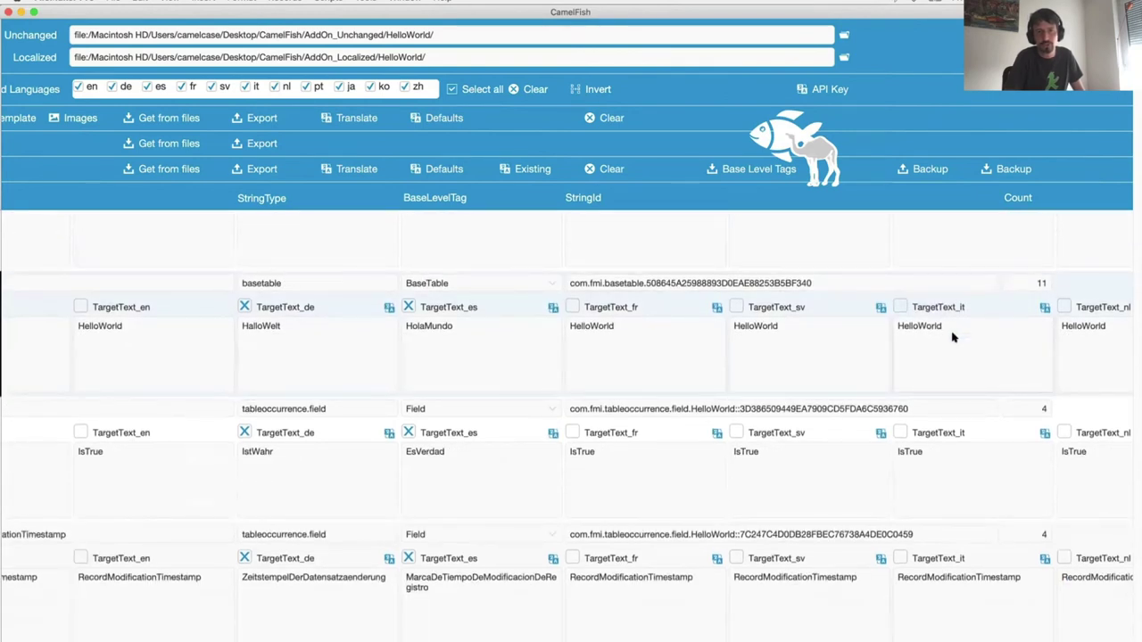
pyautogui.scroll(-5, 952, 337)
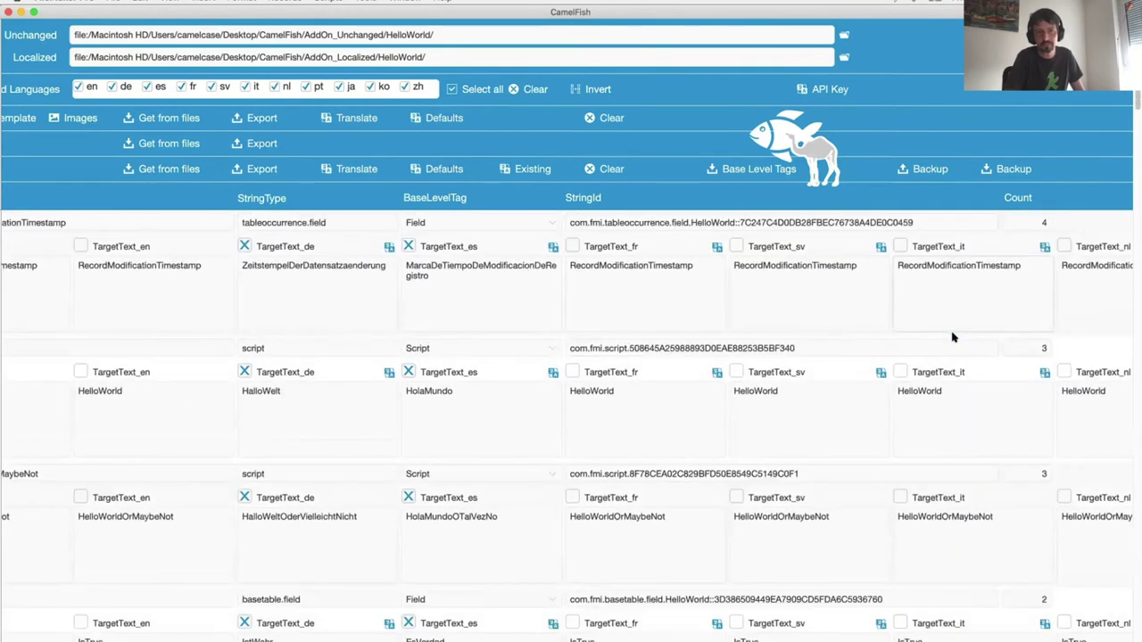
pyautogui.scroll(-10, 953, 337)
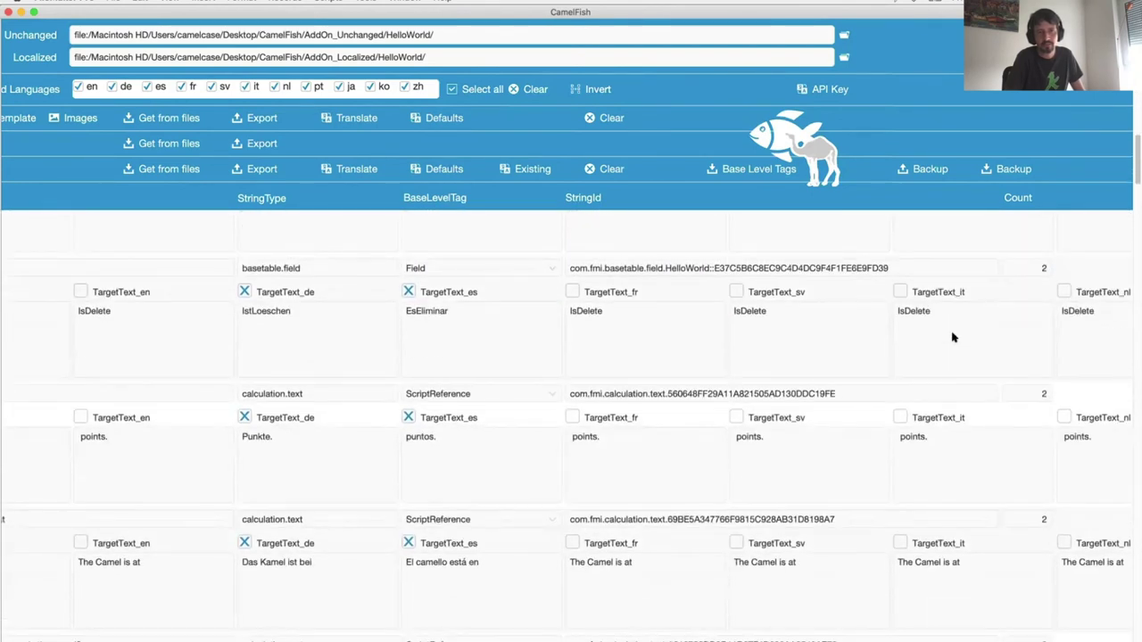
pyautogui.scroll(10, 952, 337)
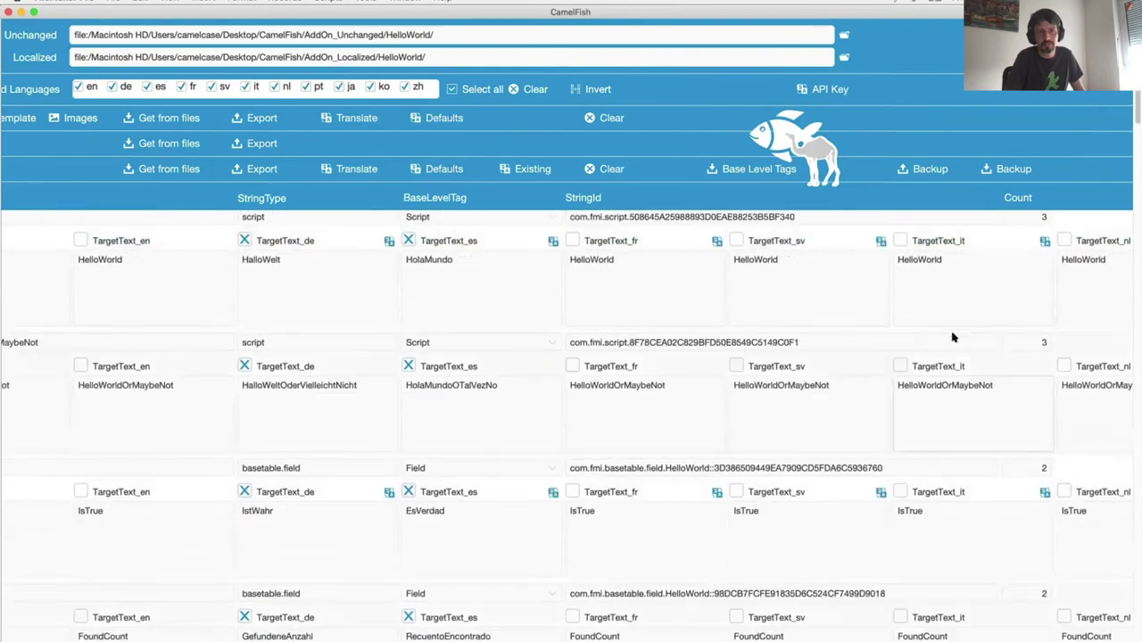
pyautogui.scroll(7, 952, 337)
pyautogui.scroll(5, 952, 337)
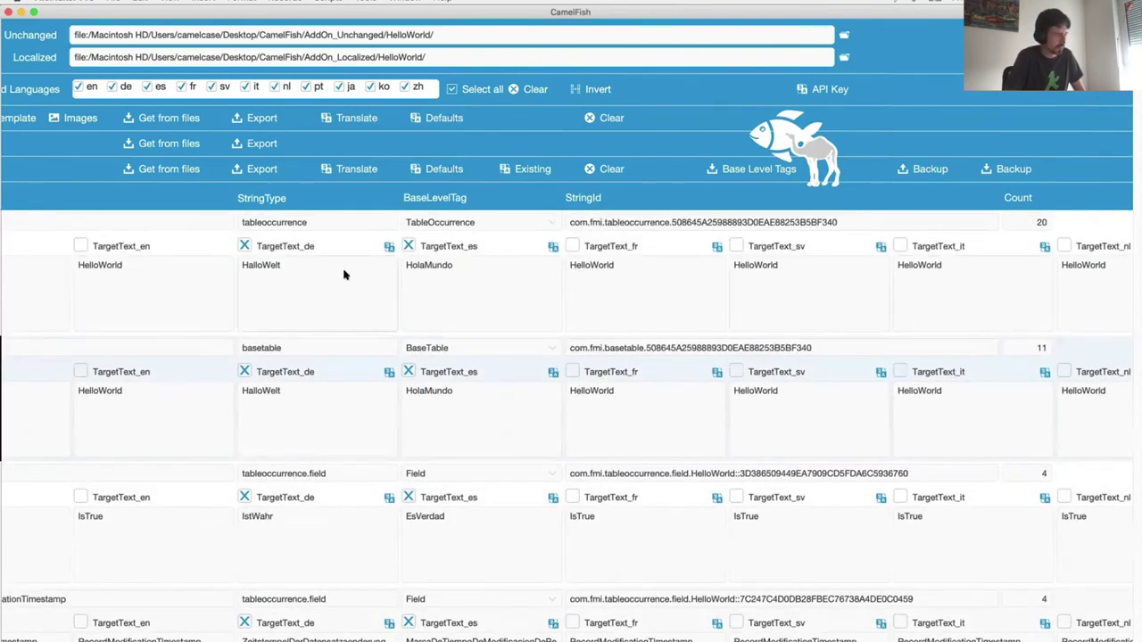
# Step: Find the string records whose SourceText is "bottom" and check the Count
pyautogui.press('super+f')
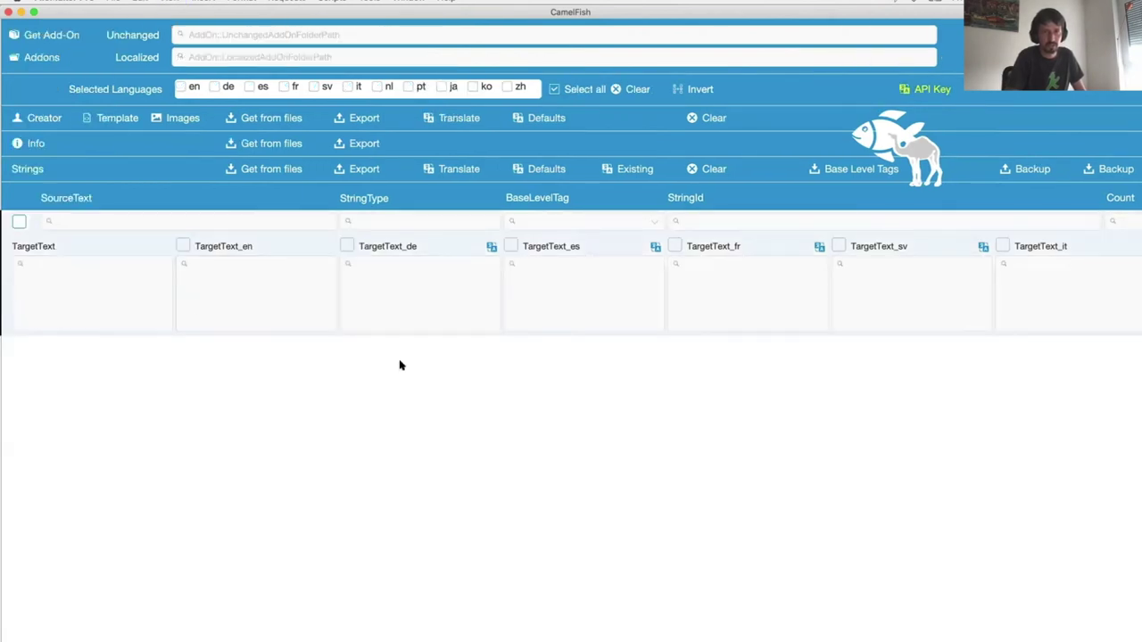
pyautogui.click(178, 219)
pyautogui.write('bottom')
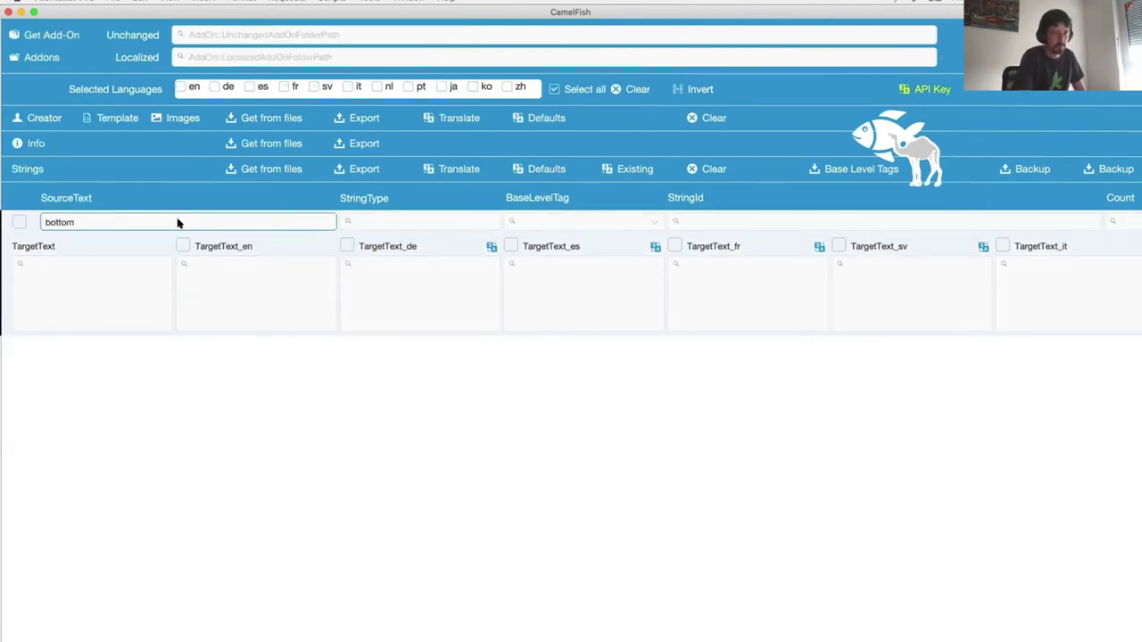
pyautogui.press('Return')
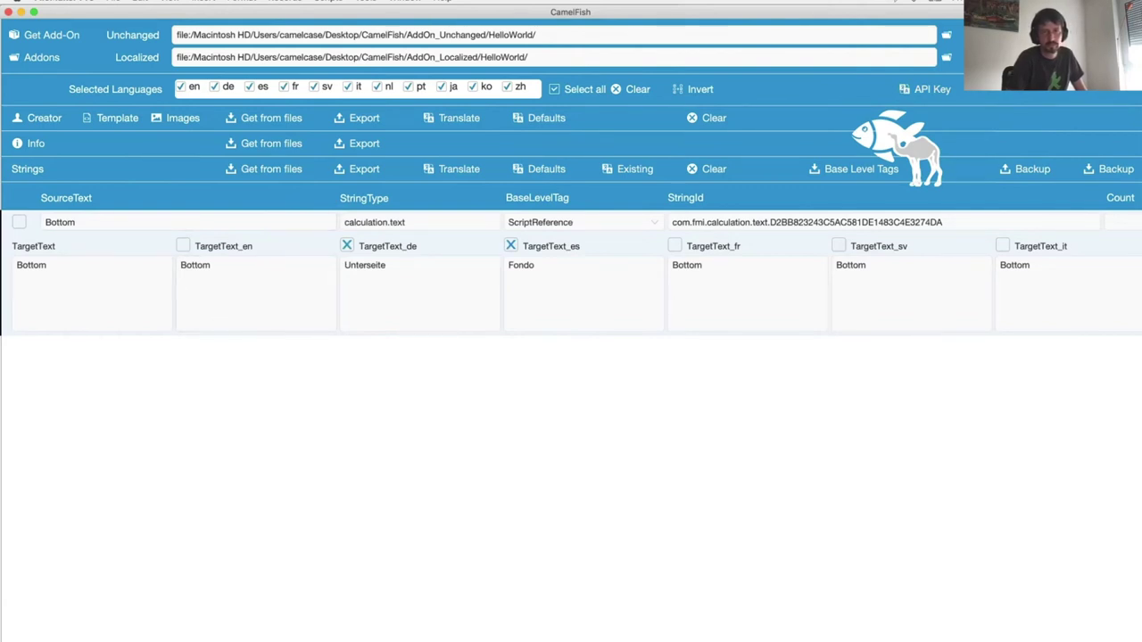
pyautogui.hscroll(3, 751, 393)
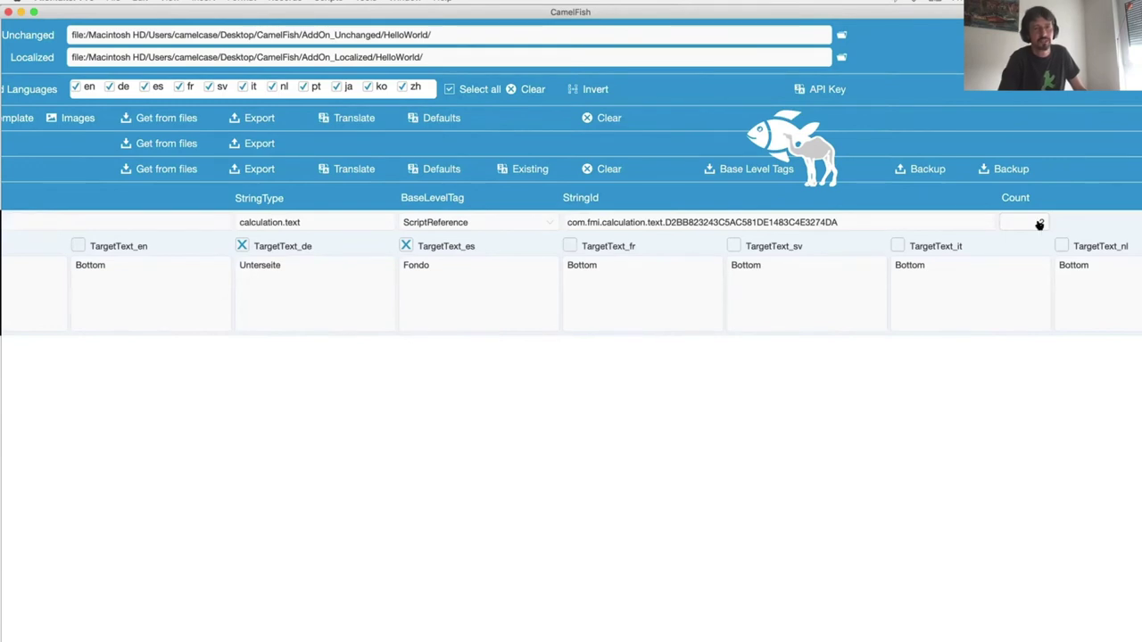
# Step: Switch to Finder, select template.xml in the localized HelloWorld folder and return to the CamelFish window
pyautogui.press('super+Tab')
pyautogui.press('super+Tab')
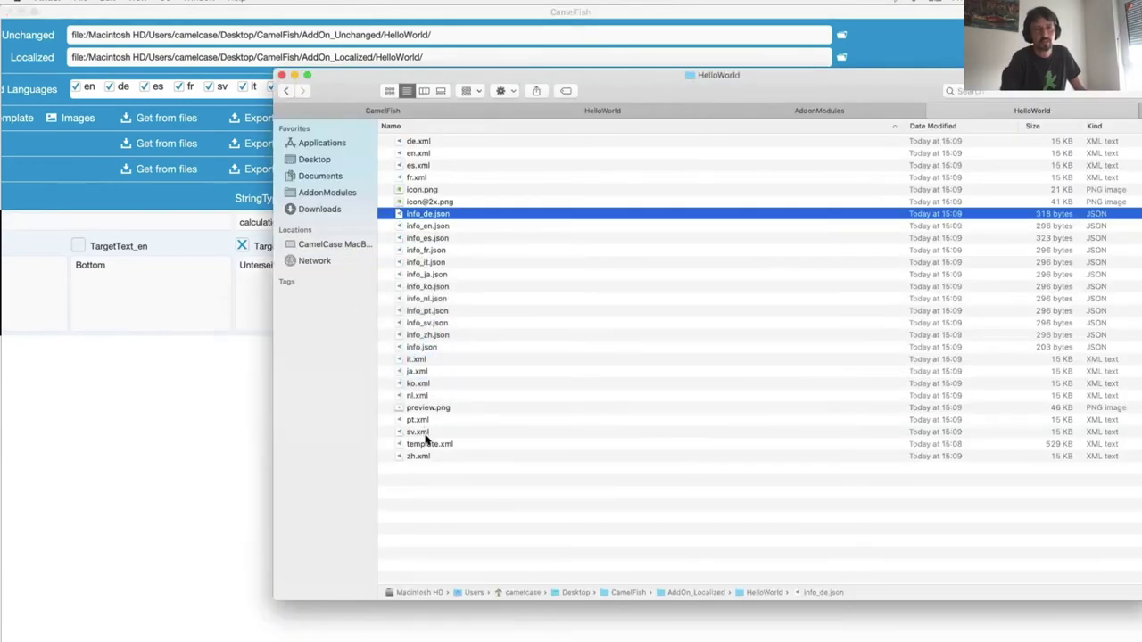
pyautogui.click(426, 438)
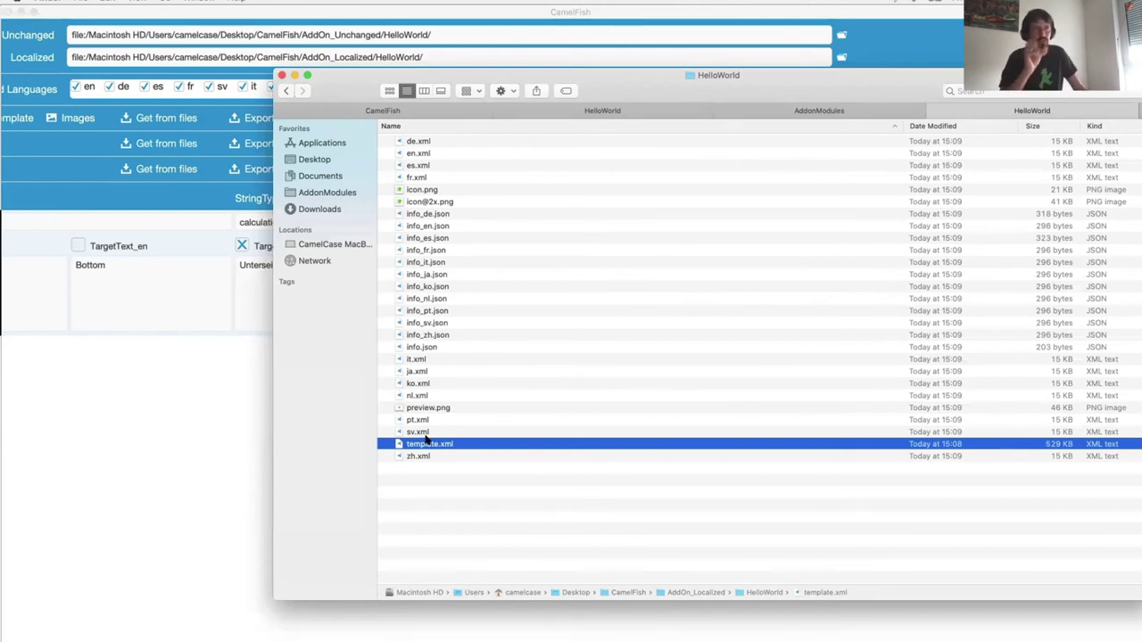
pyautogui.click(157, 446)
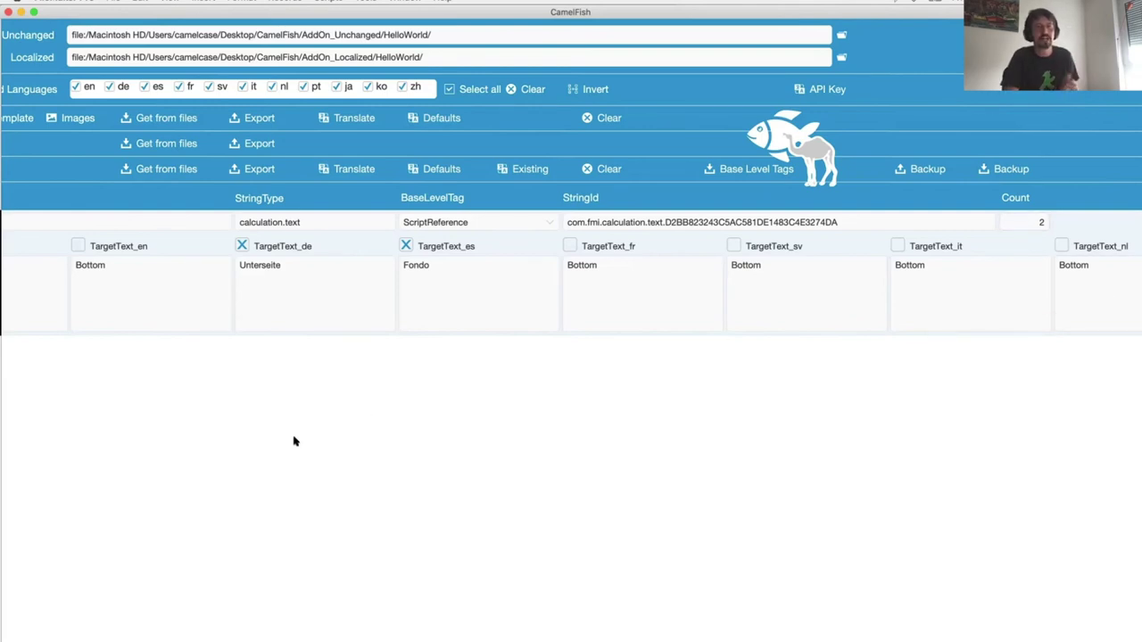
# Step: View the available StringType values for the Bottom record and leave the field without changing it
pyautogui.click(334, 222)
pyautogui.click(334, 222)
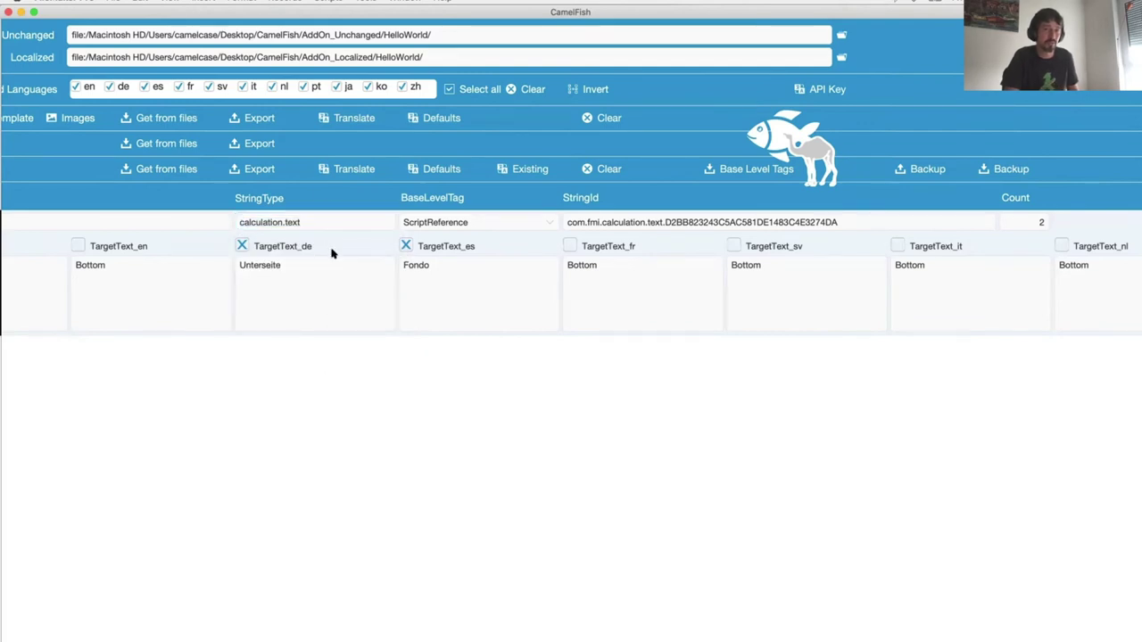
pyautogui.click(327, 226)
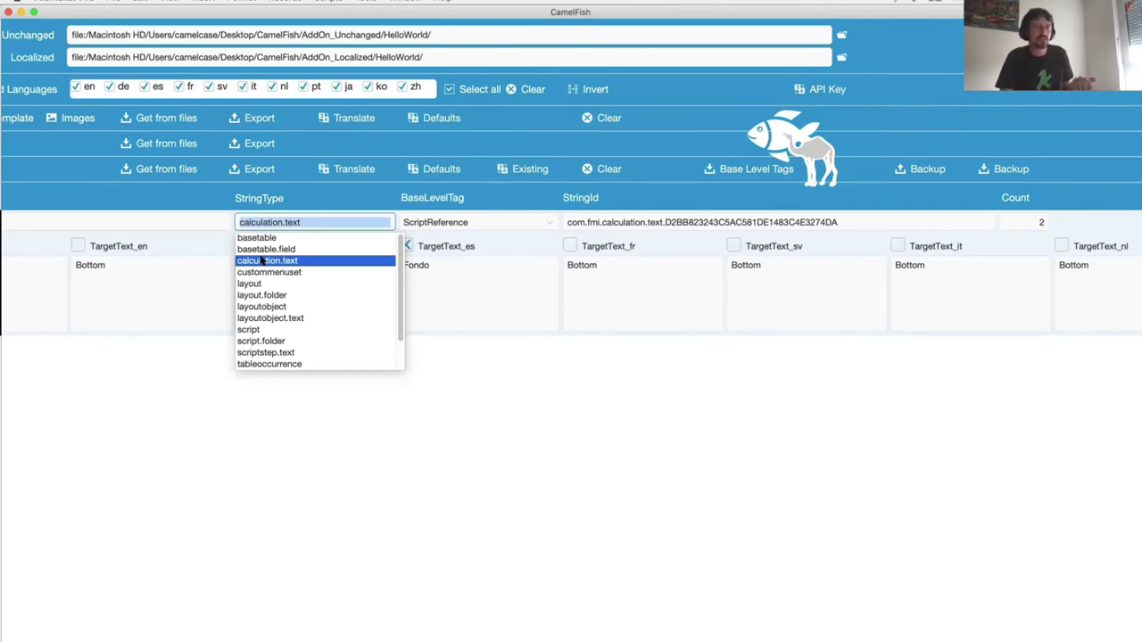
pyautogui.click(620, 498)
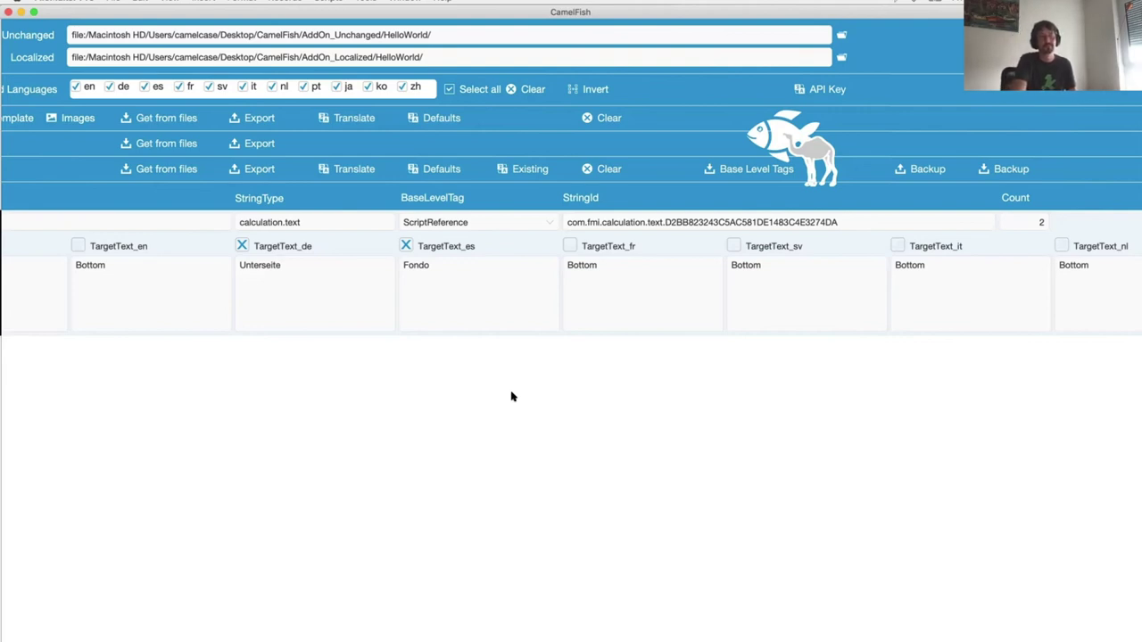
# Step: Move the CamelFish window slightly aside and show the add-on's Images overview with icon and preview
pyautogui.moveTo(280, 10)
pyautogui.mouseDown()
pyautogui.moveTo(389, 6)
pyautogui.moveTo(299, 7)
pyautogui.mouseUp()
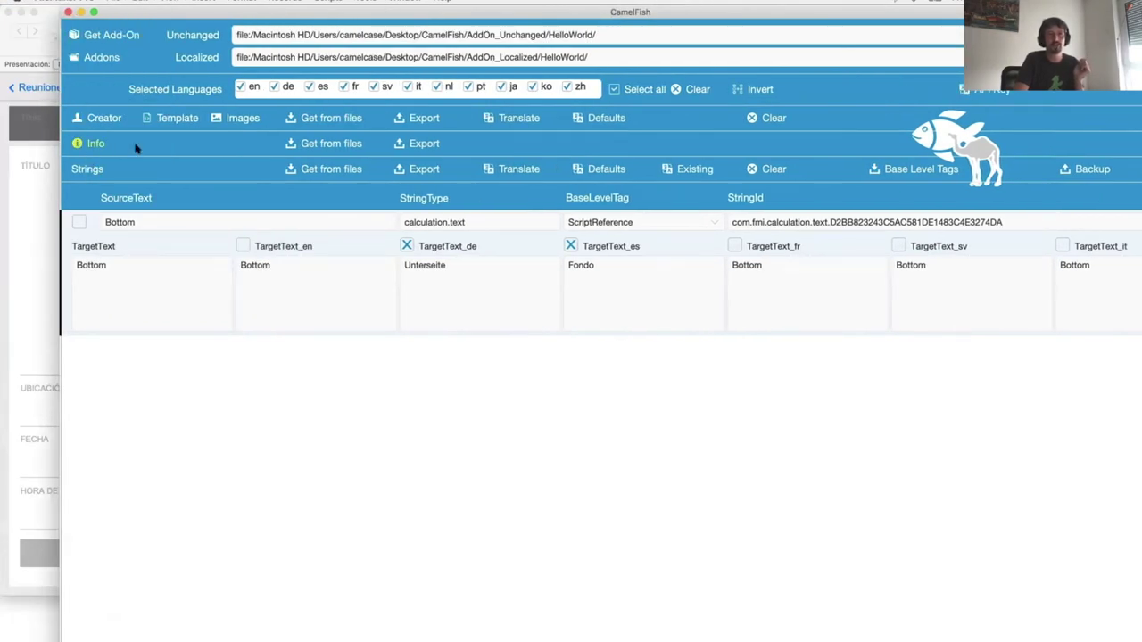
pyautogui.click(229, 119)
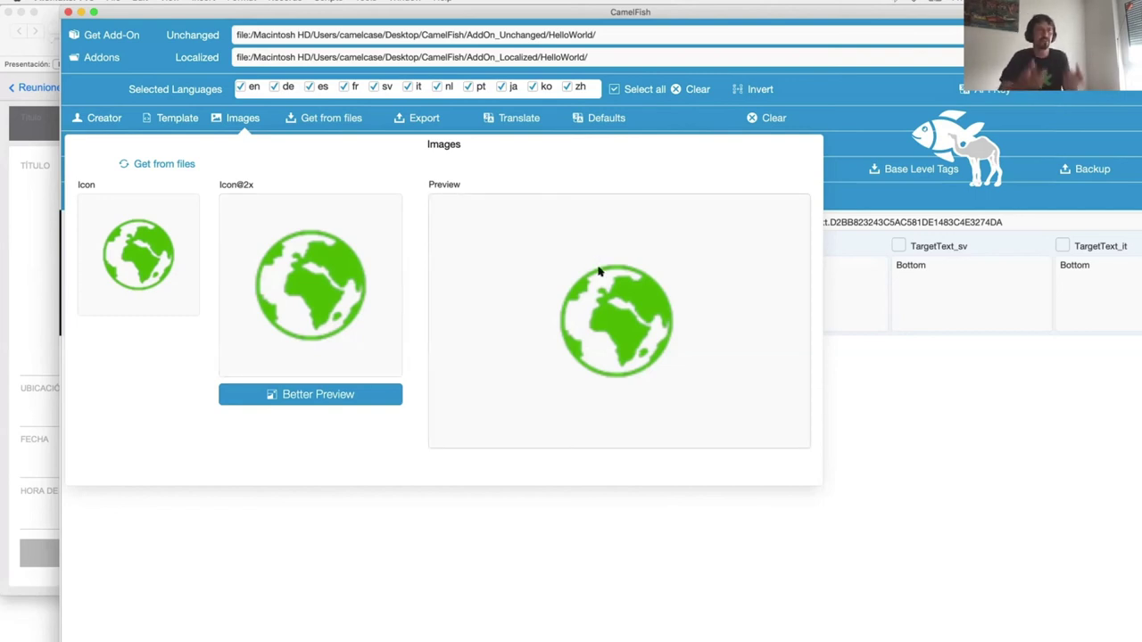
# Step: Close the add-on's Images overview to return to the string record for Bottom
pyautogui.click(572, 608)
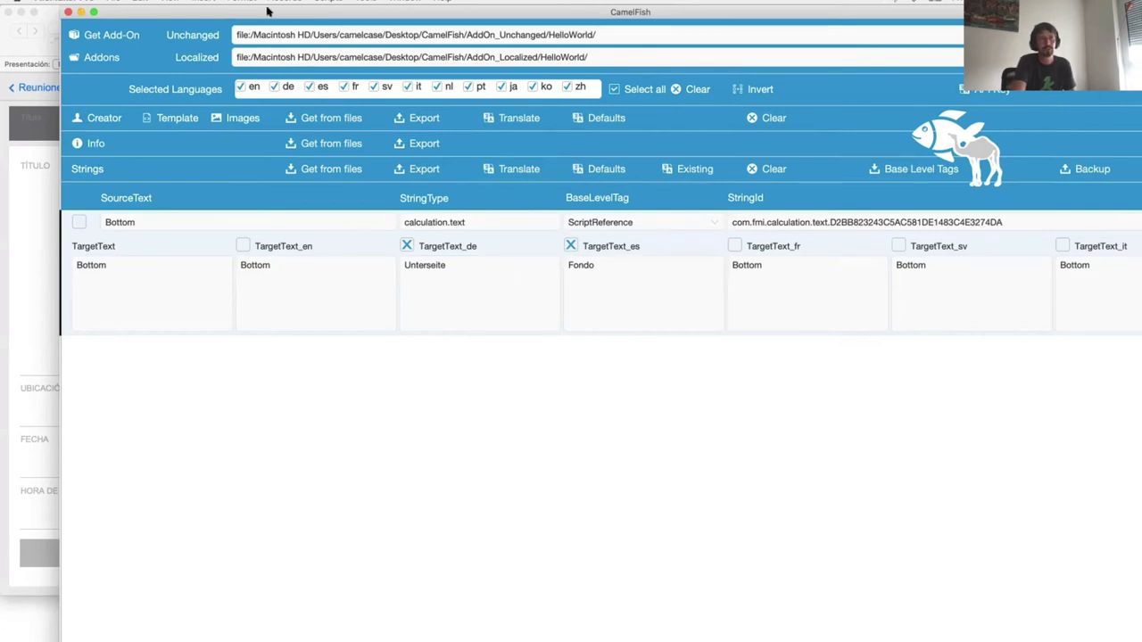
pyautogui.moveTo(268, 11); pyautogui.dragTo(255, 10)
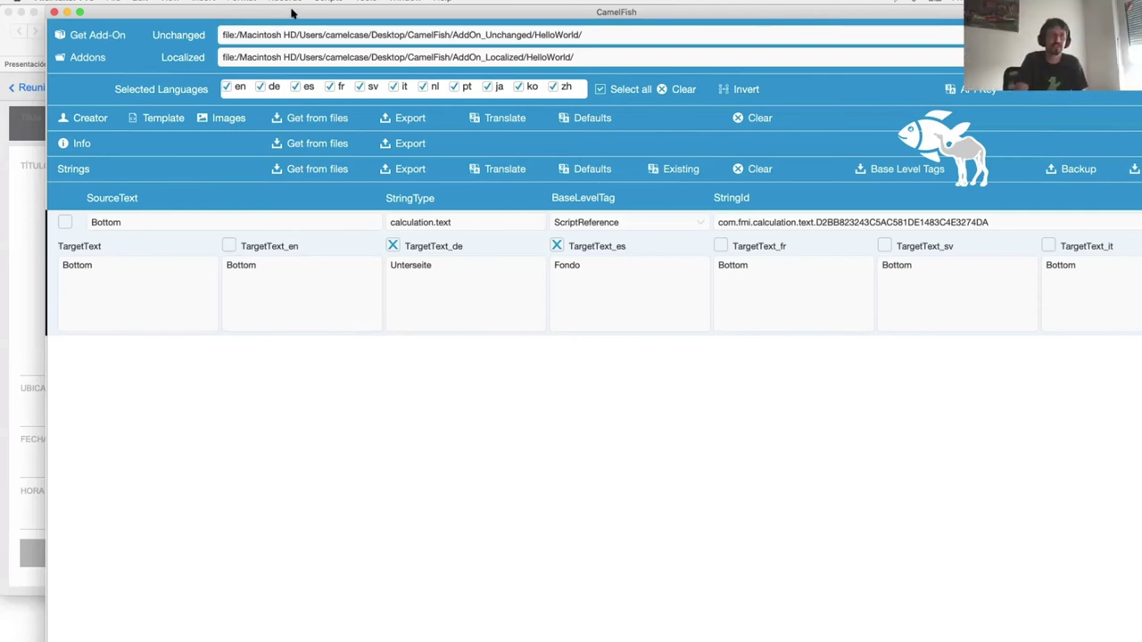
pyautogui.moveTo(294, 10); pyautogui.dragTo(282, 32)
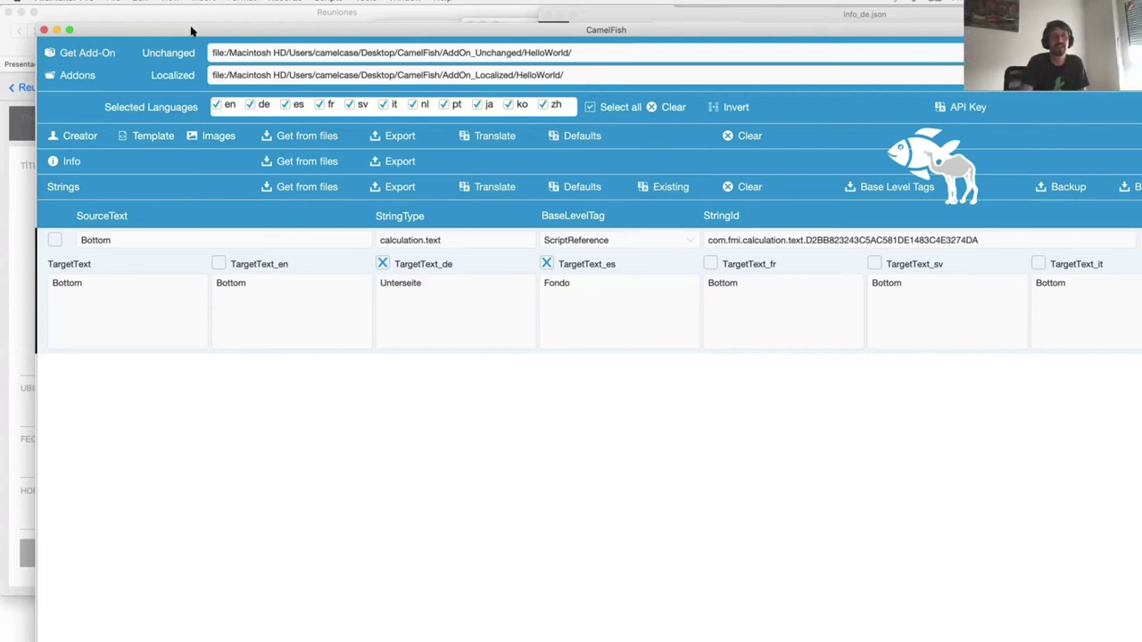
pyautogui.moveTo(197, 29); pyautogui.dragTo(221, 37)
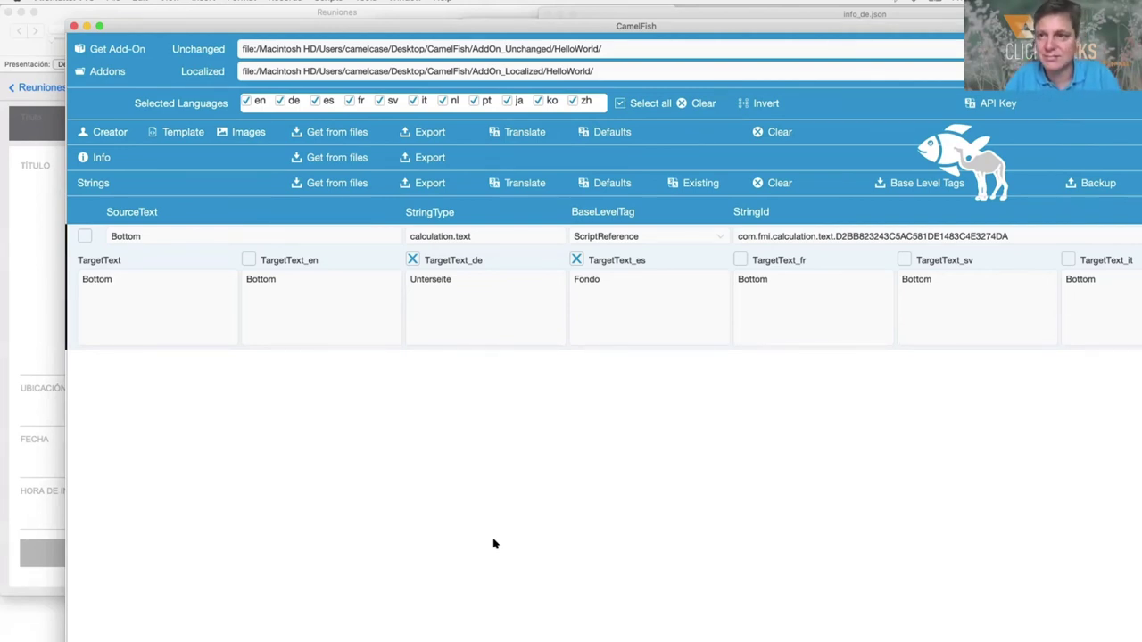
pyautogui.moveTo(242, 20); pyautogui.dragTo(212, 12)
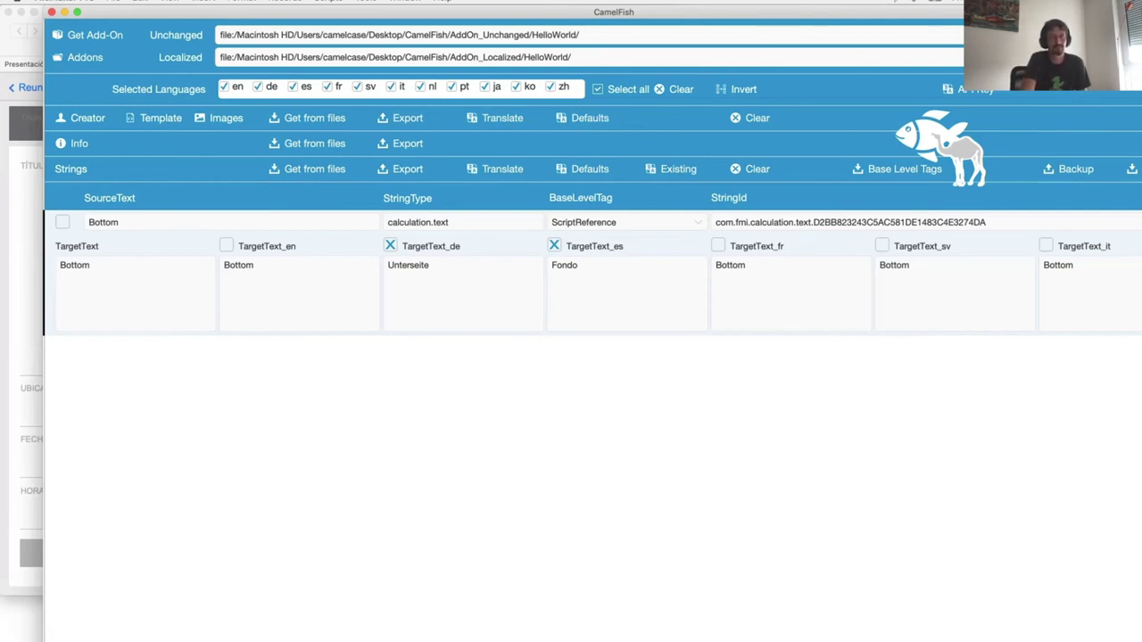
pyautogui.moveTo(316, 13); pyautogui.dragTo(298, 12)
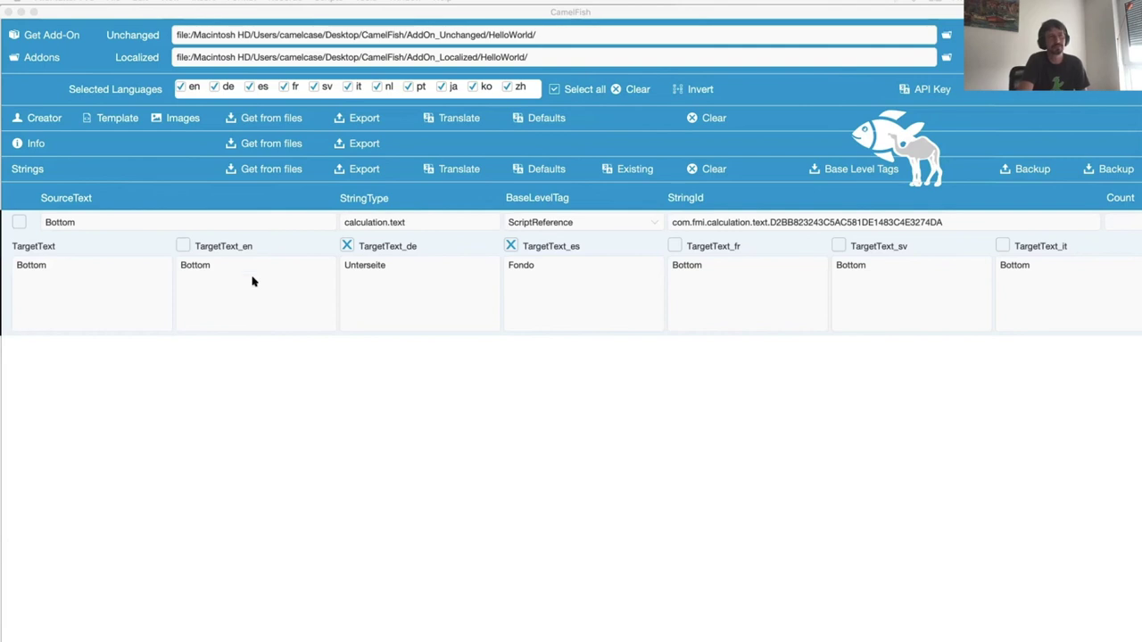
pyautogui.click(238, 497)
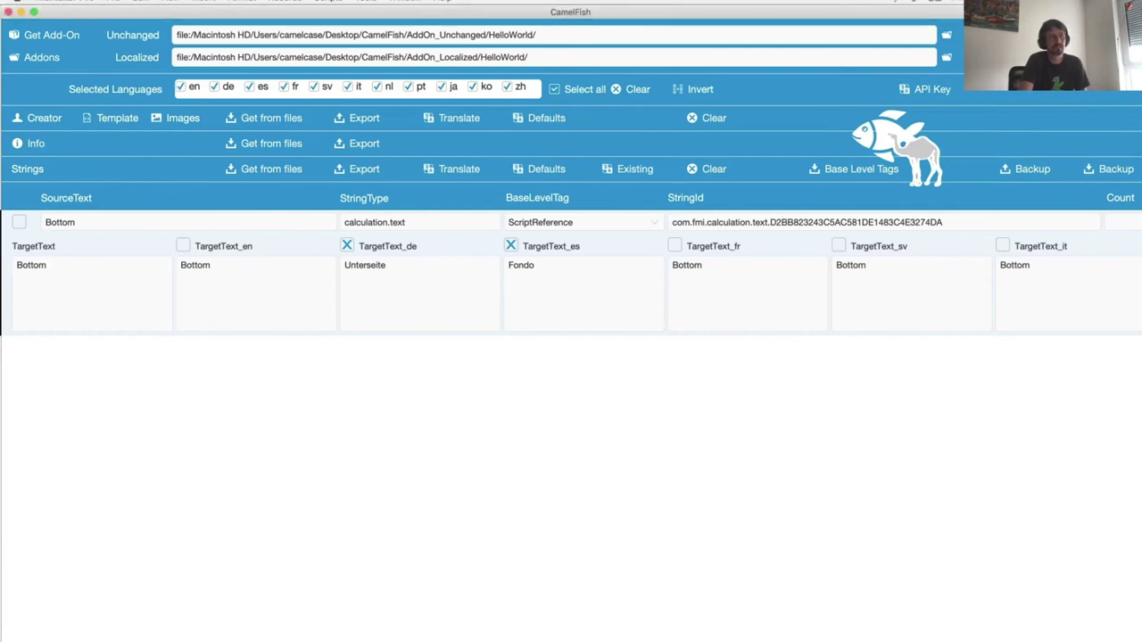